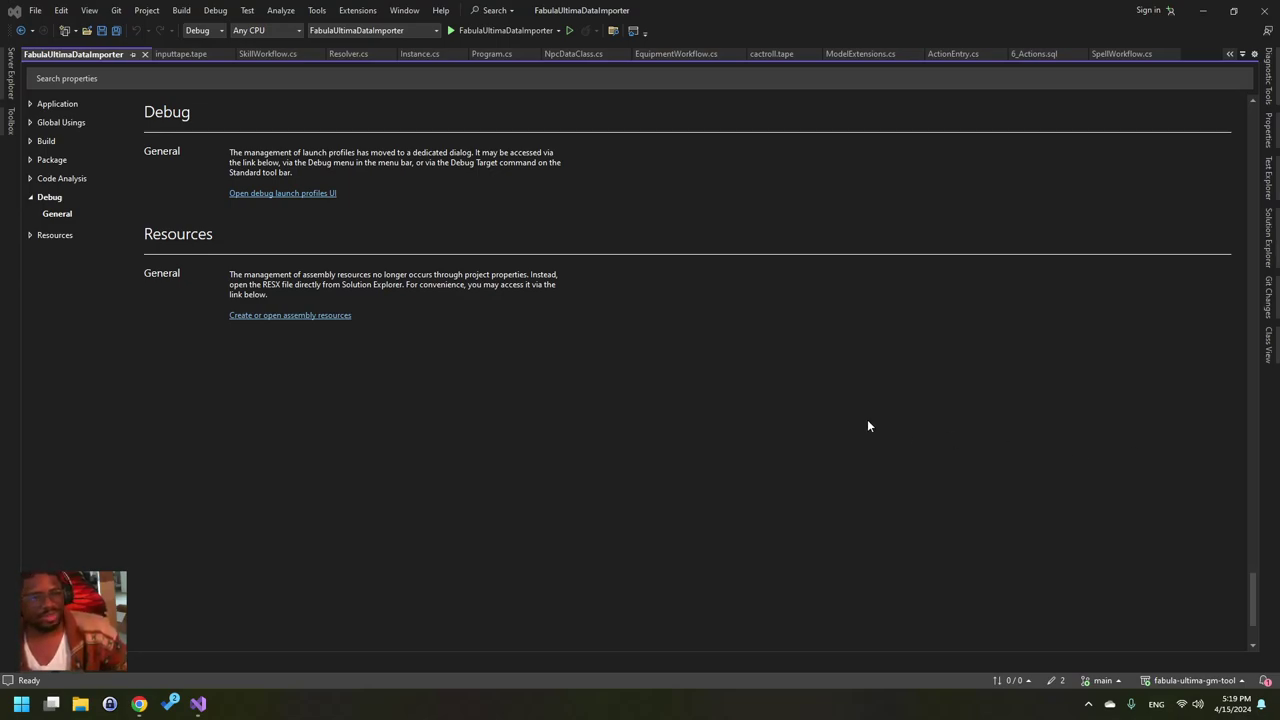
- Open the FabulaUltimaDataImporter project's properties from the solution tree
{"action": "middle_click", "coordinate": [105, 56]}
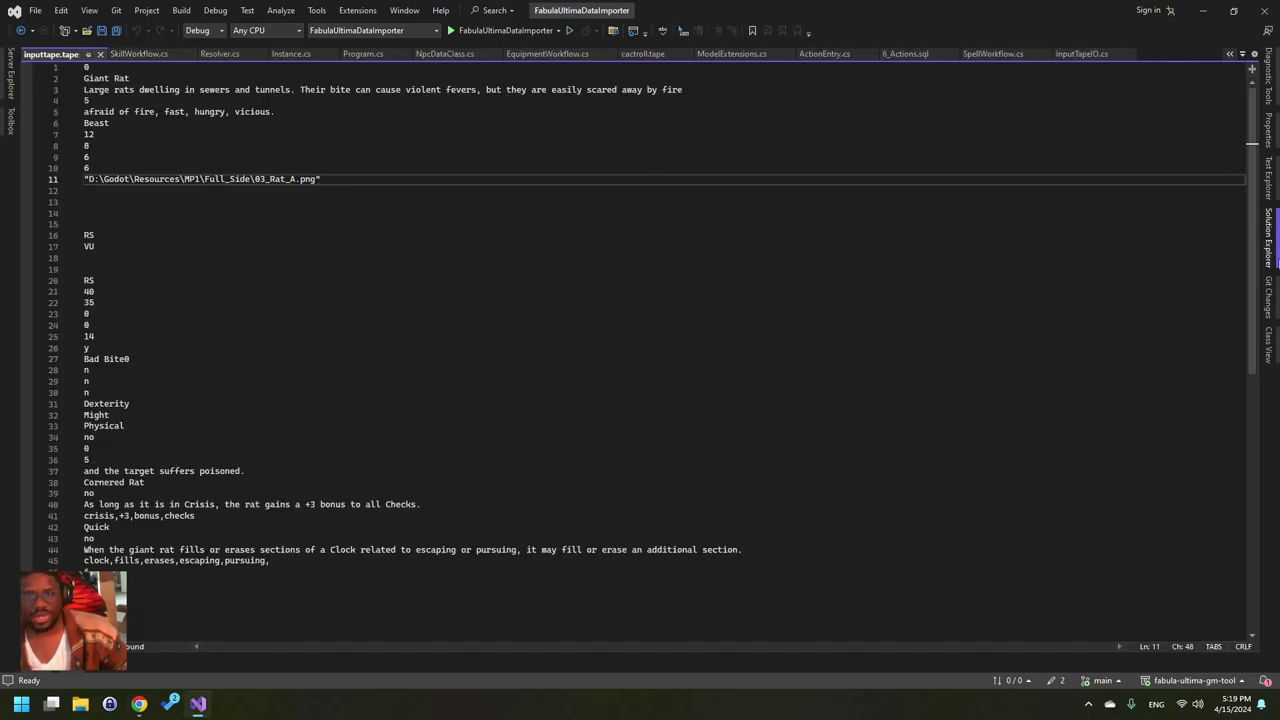
{"action": "left_click", "coordinate": [1268, 238]}
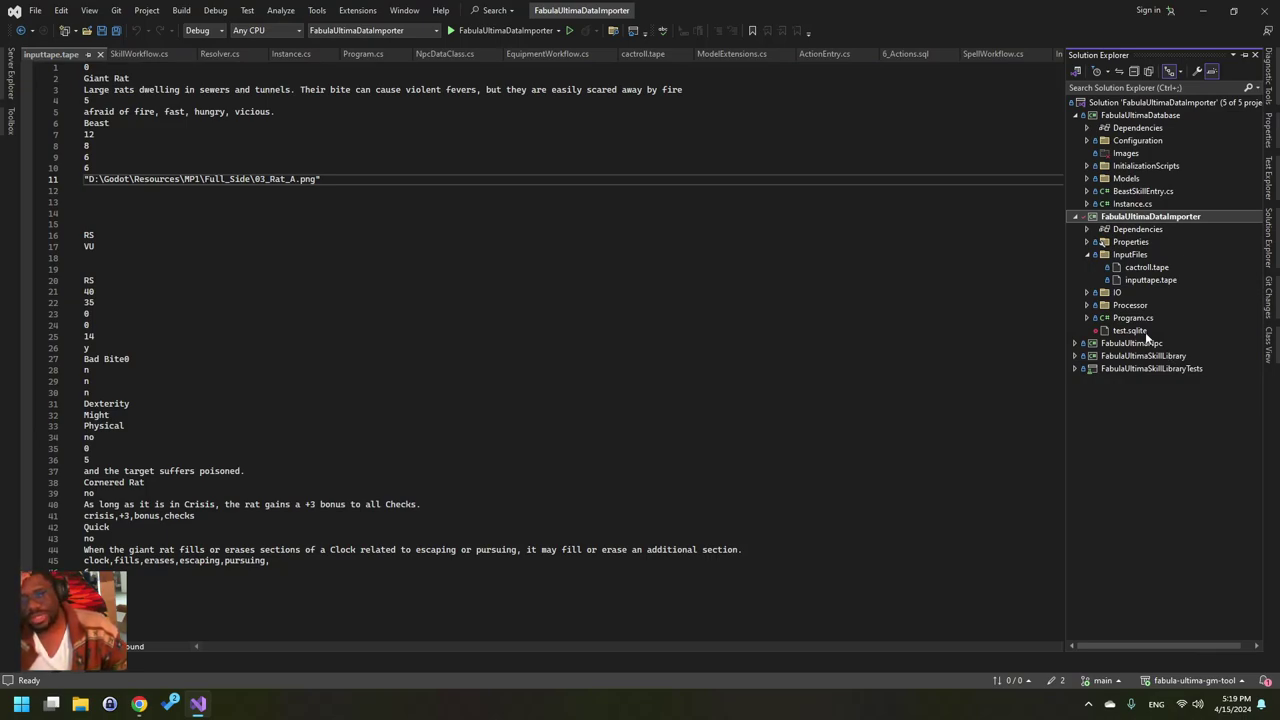
{"action": "right_click", "coordinate": [1126, 220]}
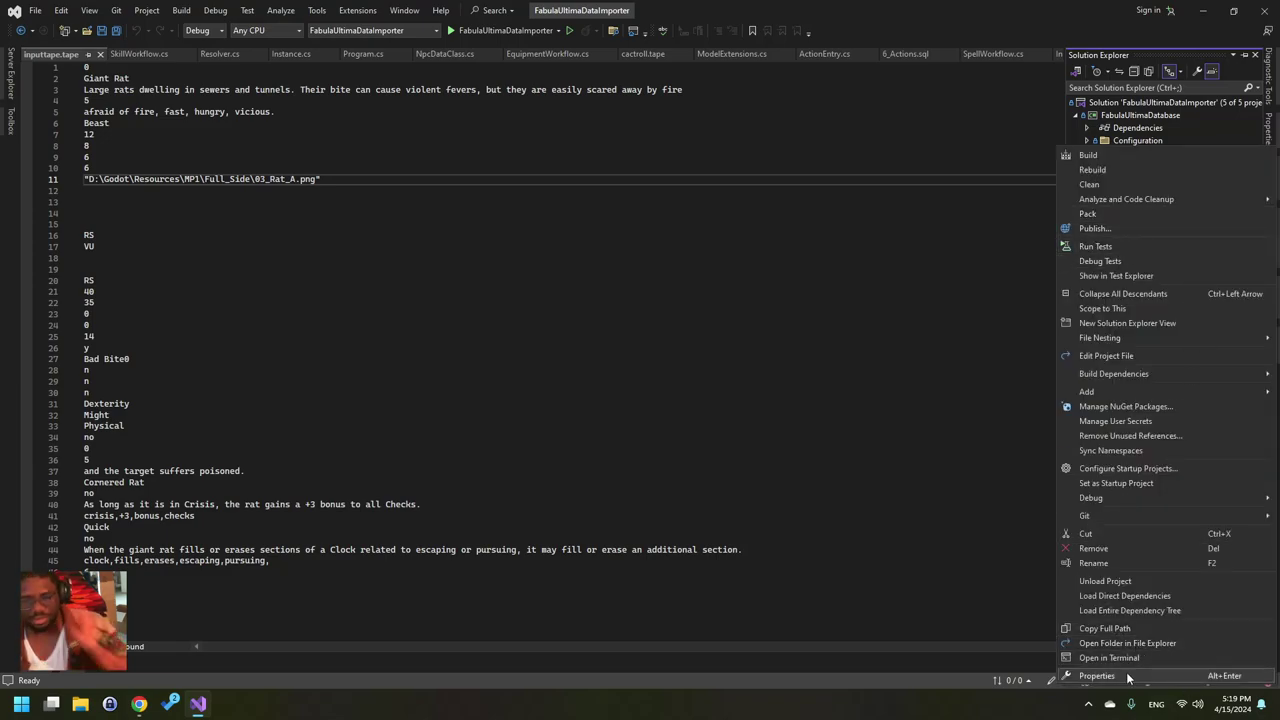
{"action": "left_click", "coordinate": [1097, 676]}
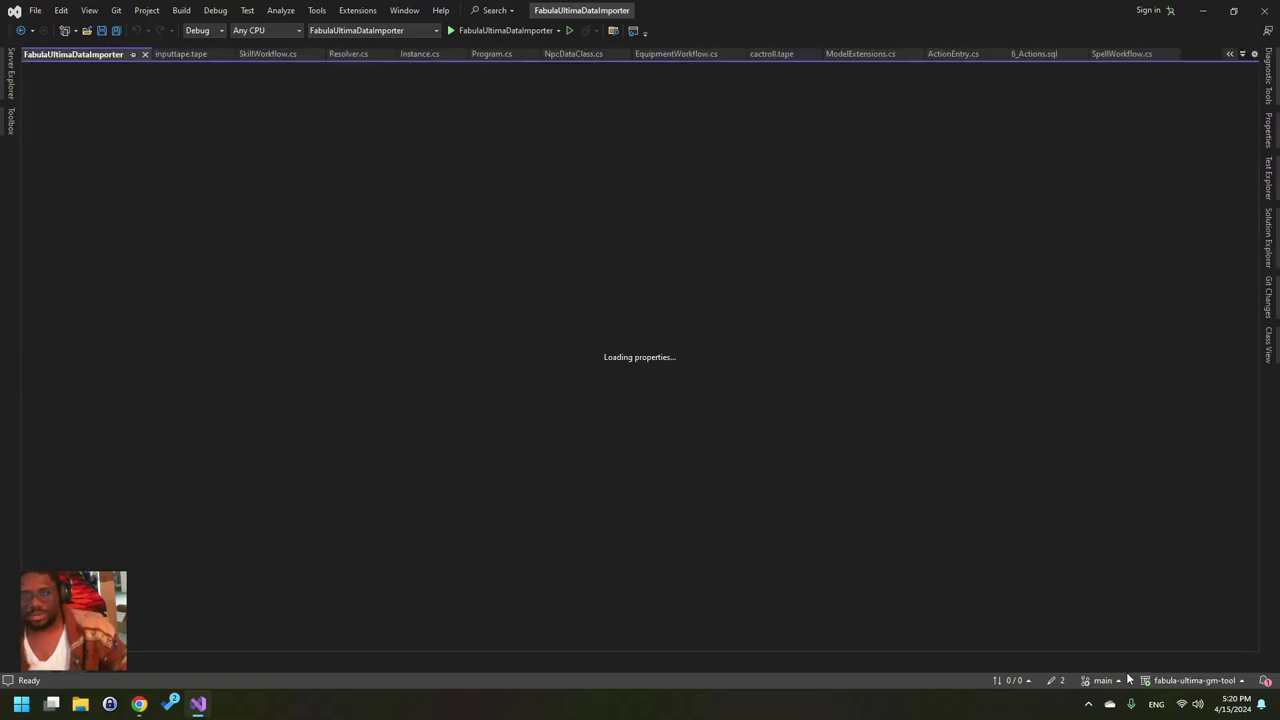
{"action": "left_click", "coordinate": [1270, 238]}
{"action": "right_click", "coordinate": [1127, 218]}
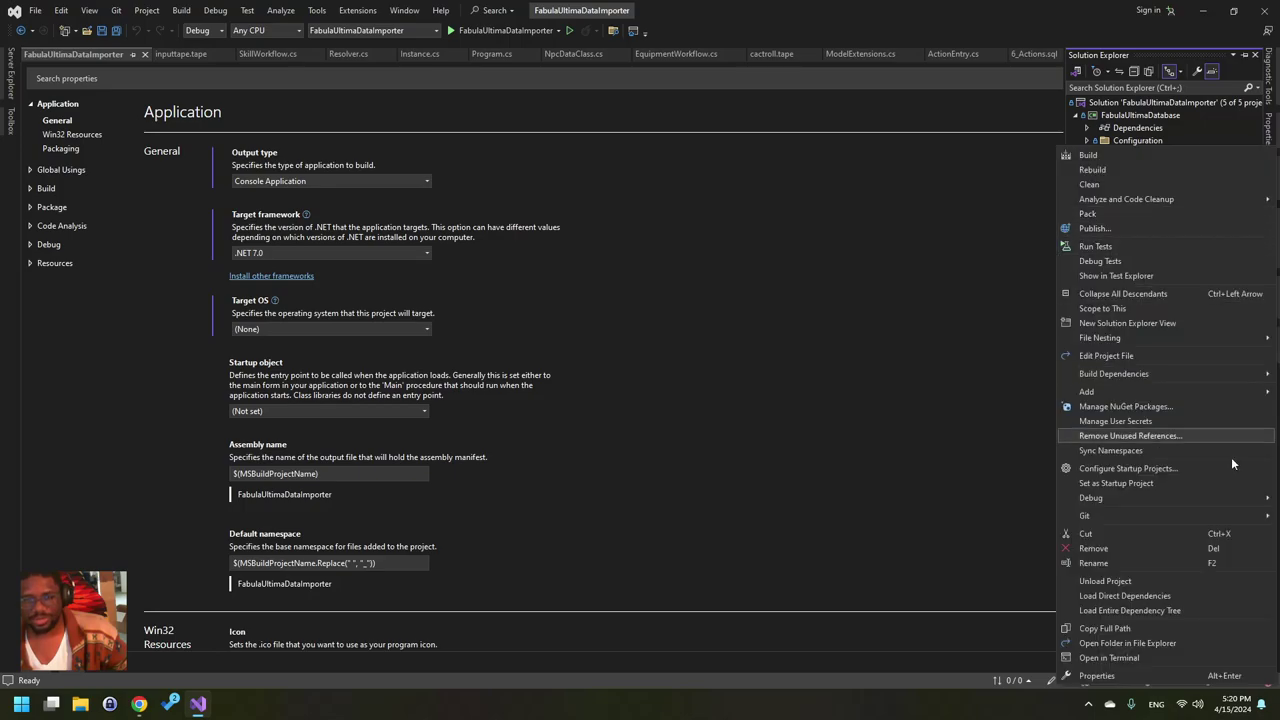
{"action": "left_click", "coordinate": [1096, 676]}
- Open the Debug launch profiles and compare the Run Rat, Run Cactus and default importer profiles
{"action": "left_click", "coordinate": [48, 244]}
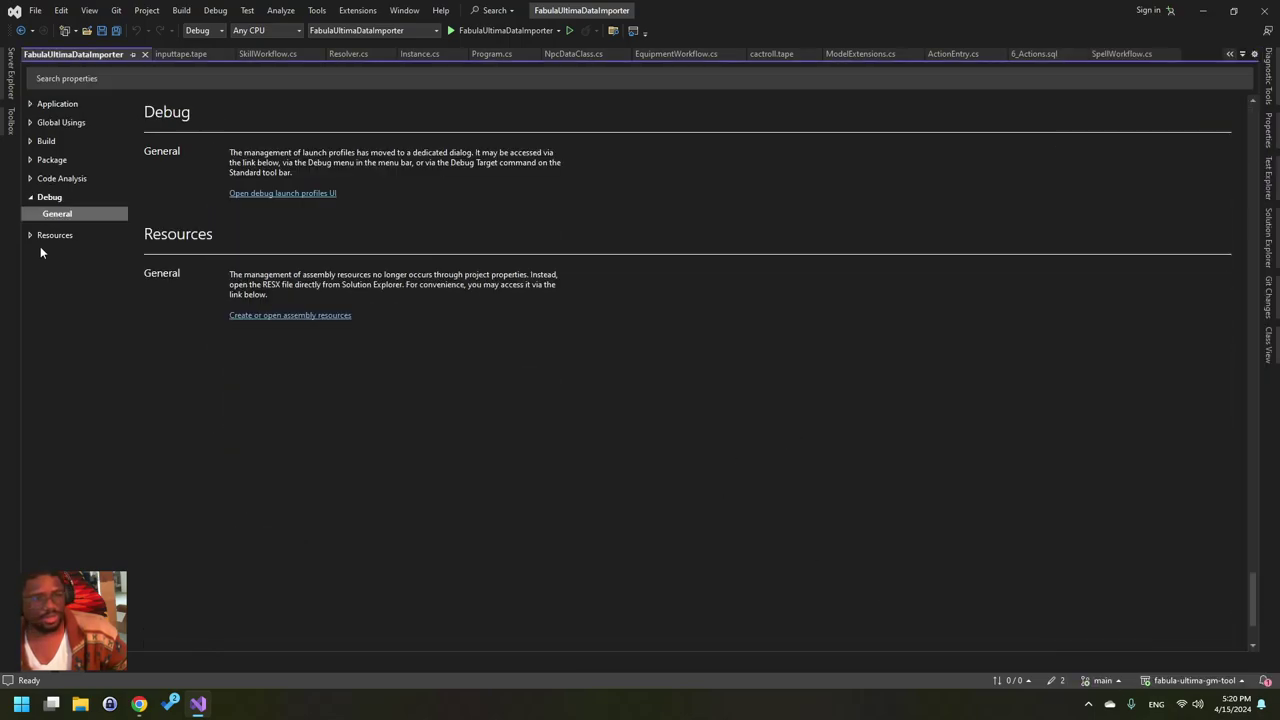
{"action": "left_click", "coordinate": [230, 194]}
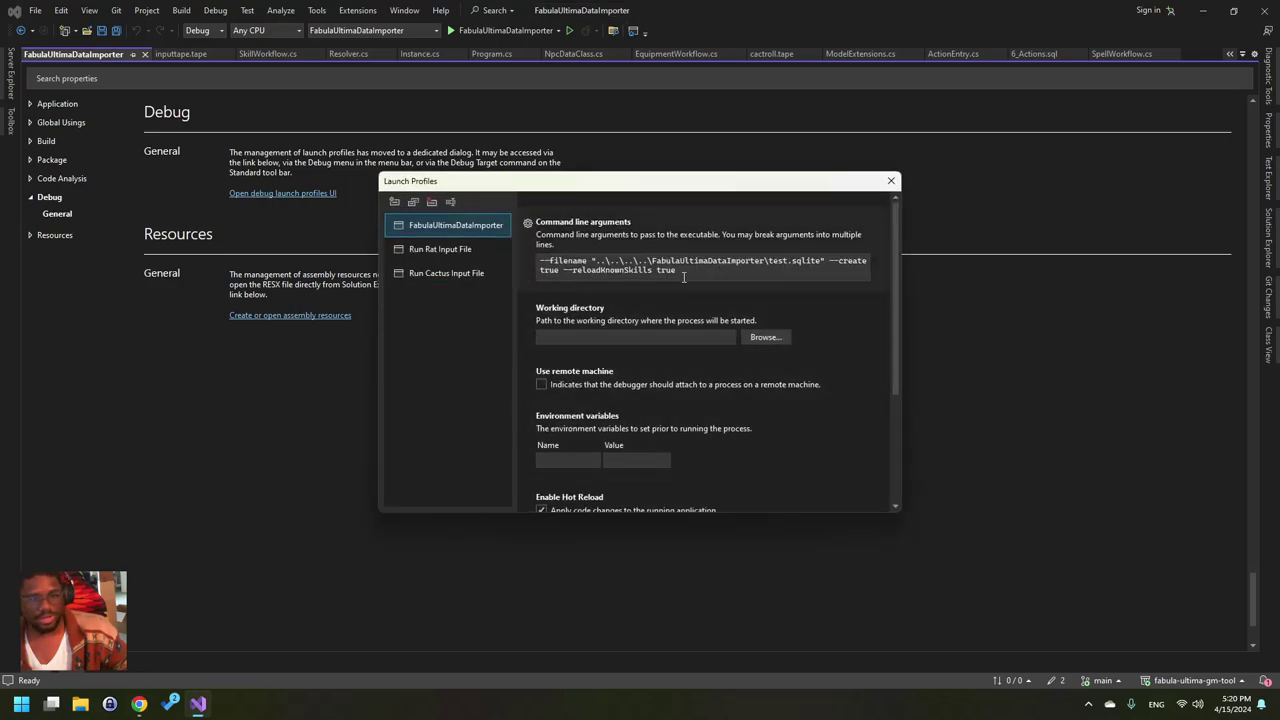
{"action": "left_click", "coordinate": [454, 251]}
{"action": "left_click", "coordinate": [455, 225]}
{"action": "left_click", "coordinate": [451, 251]}
{"action": "left_click", "coordinate": [455, 273]}
{"action": "left_click", "coordinate": [455, 225]}
{"action": "left_click", "coordinate": [447, 248]}
{"action": "left_click", "coordinate": [451, 272]}
{"action": "left_click", "coordinate": [451, 252]}
{"action": "left_click", "coordinate": [451, 272]}
{"action": "left_click", "coordinate": [447, 250]}
{"action": "left_click", "coordinate": [448, 273]}
{"action": "left_click", "coordinate": [444, 252]}
{"action": "left_click", "coordinate": [449, 272]}
{"action": "left_click", "coordinate": [444, 250]}
{"action": "left_click", "coordinate": [447, 272]}
{"action": "left_click", "coordinate": [442, 227]}
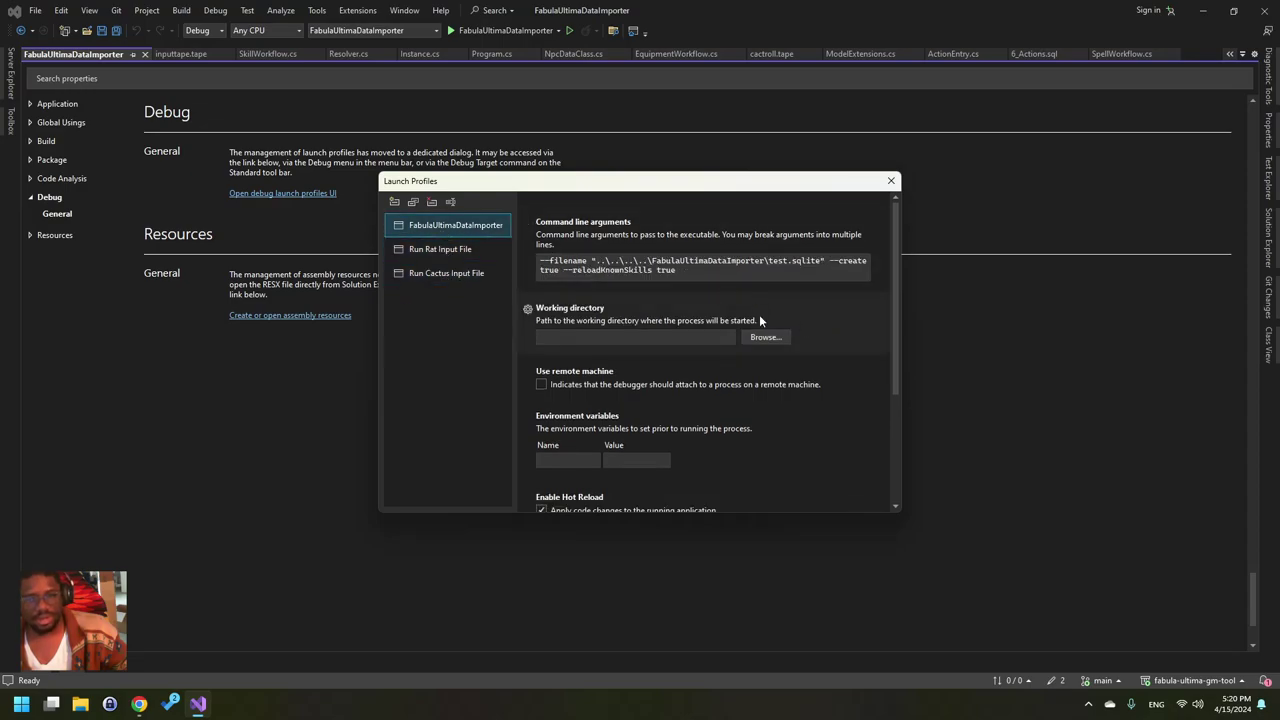
- Inspect the default profile's --filename test.sqlite argument
{"action": "left_click", "coordinate": [724, 268]}
{"action": "double_click", "coordinate": [818, 261]}
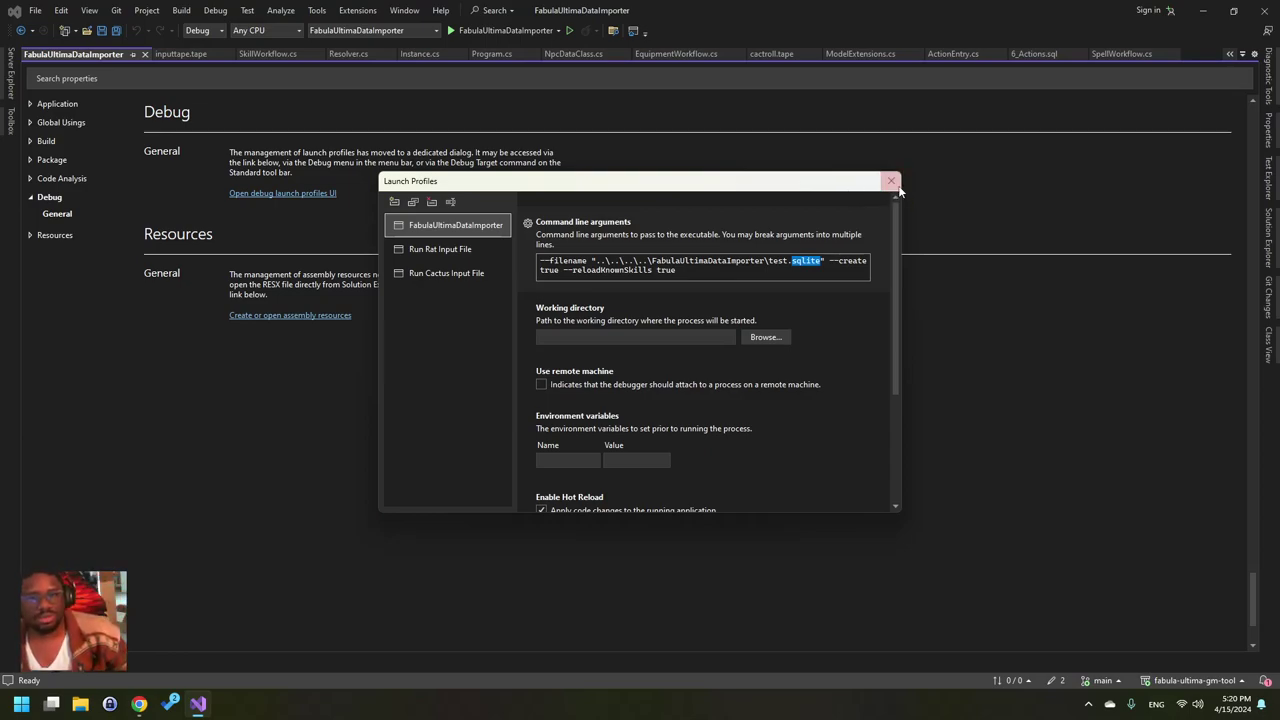
{"action": "left_click", "coordinate": [568, 260]}
{"action": "double_click", "coordinate": [568, 260]}
{"action": "left_click", "coordinate": [712, 260]}
{"action": "left_click_drag", "start_coordinate": [829, 260], "coordinate": [591, 260]}
{"action": "left_click", "coordinate": [788, 268]}
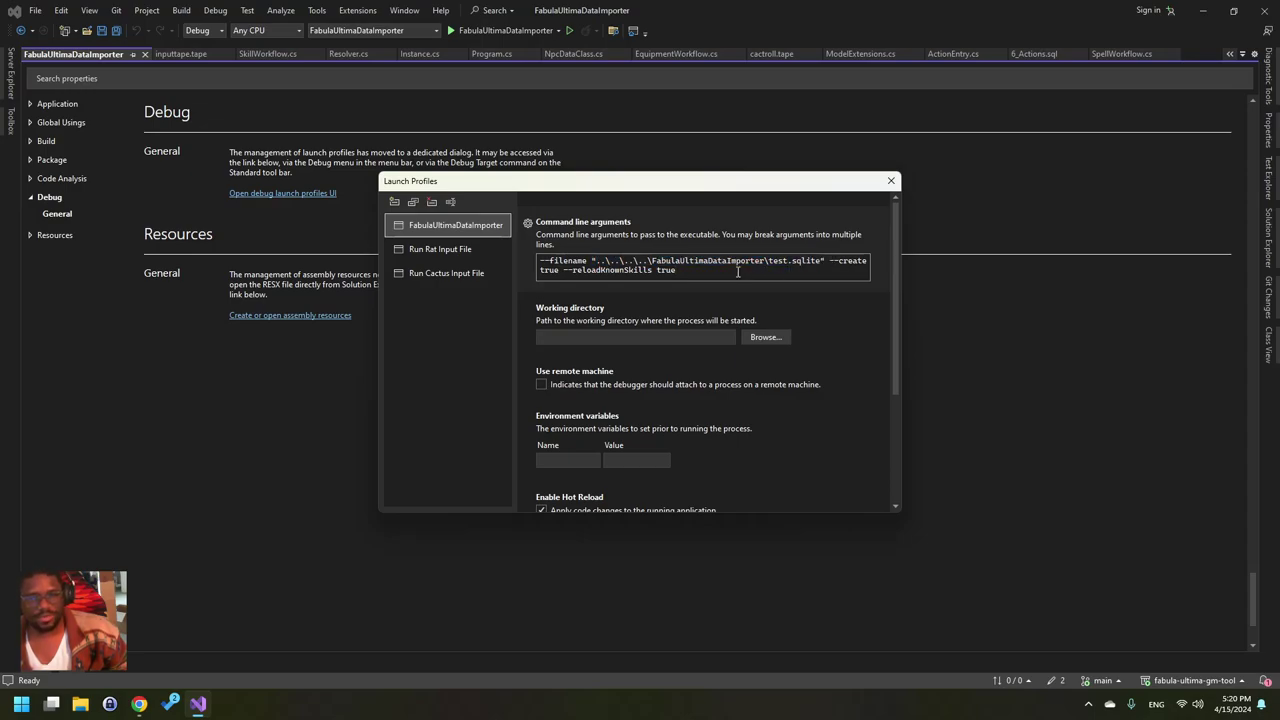
- Examine the default profile's --create true and --reloadKnownSkills true arguments
{"action": "double_click", "coordinate": [852, 261]}
{"action": "left_click", "coordinate": [550, 270]}
{"action": "left_click_drag", "start_coordinate": [564, 269], "coordinate": [688, 270]}
{"action": "double_click", "coordinate": [666, 270]}
{"action": "double_click", "coordinate": [614, 270]}
{"action": "left_click", "coordinate": [858, 262]}
{"action": "left_click_drag", "start_coordinate": [830, 261], "coordinate": [818, 278]}
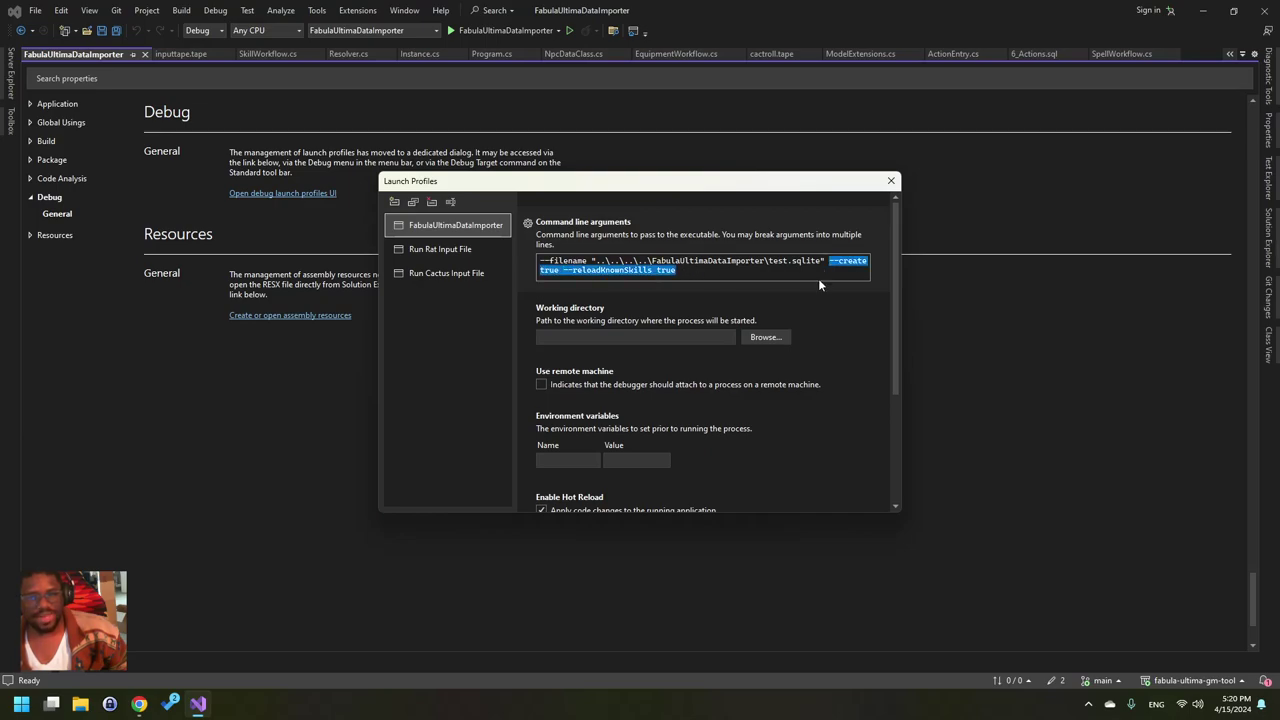
{"action": "left_click", "coordinate": [814, 262]}
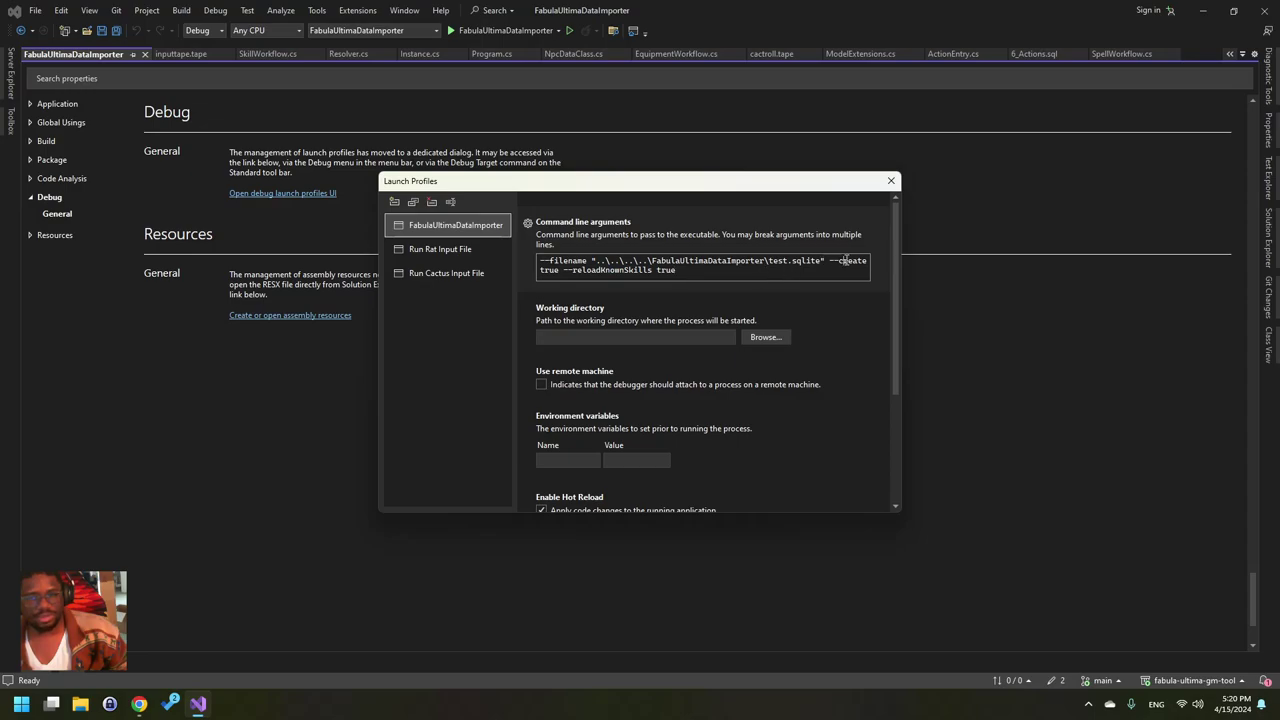
{"action": "double_click", "coordinate": [550, 270]}
{"action": "left_click", "coordinate": [816, 261]}
{"action": "left_click", "coordinate": [686, 271]}
{"action": "double_click", "coordinate": [611, 270]}
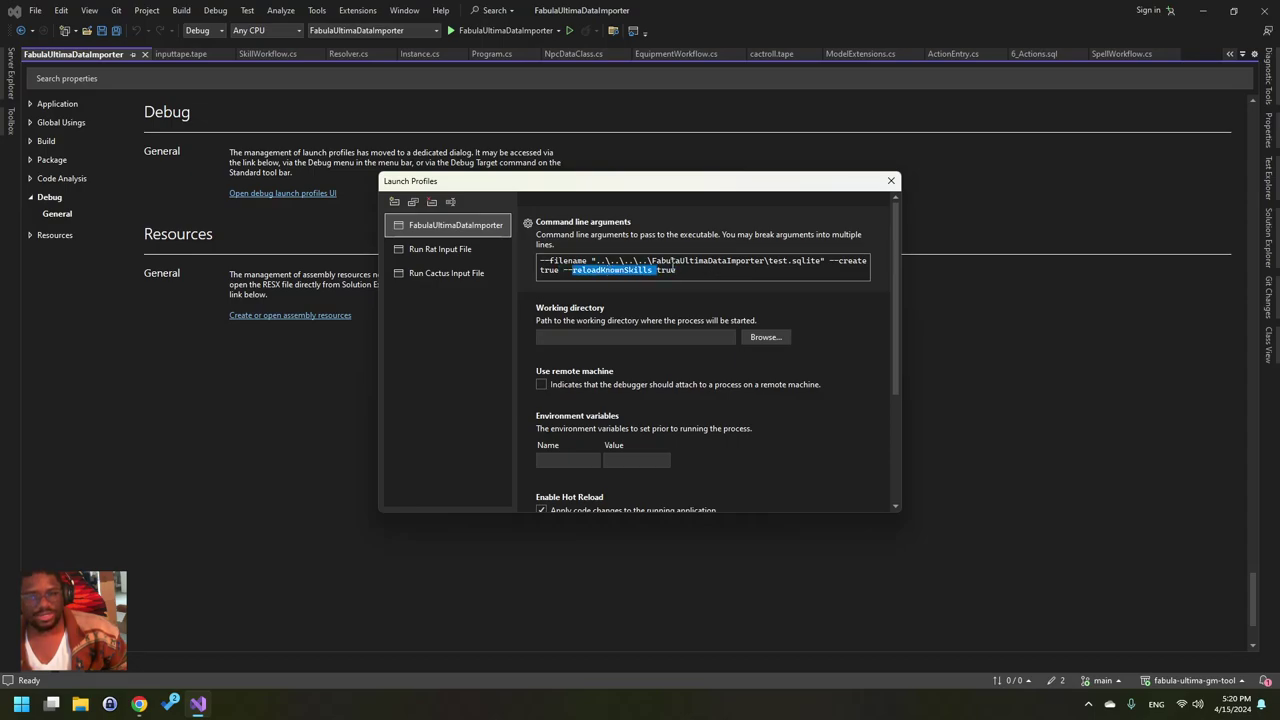
{"action": "double_click", "coordinate": [666, 270]}
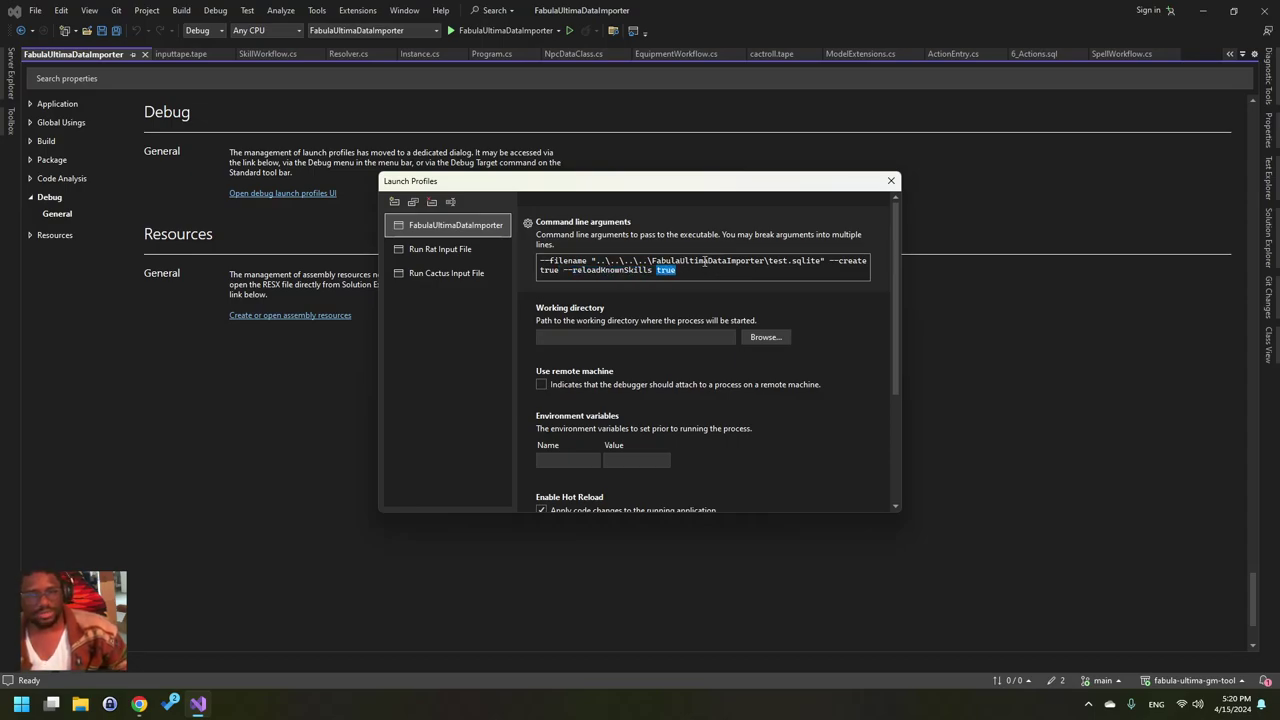
{"action": "left_click", "coordinate": [740, 261]}
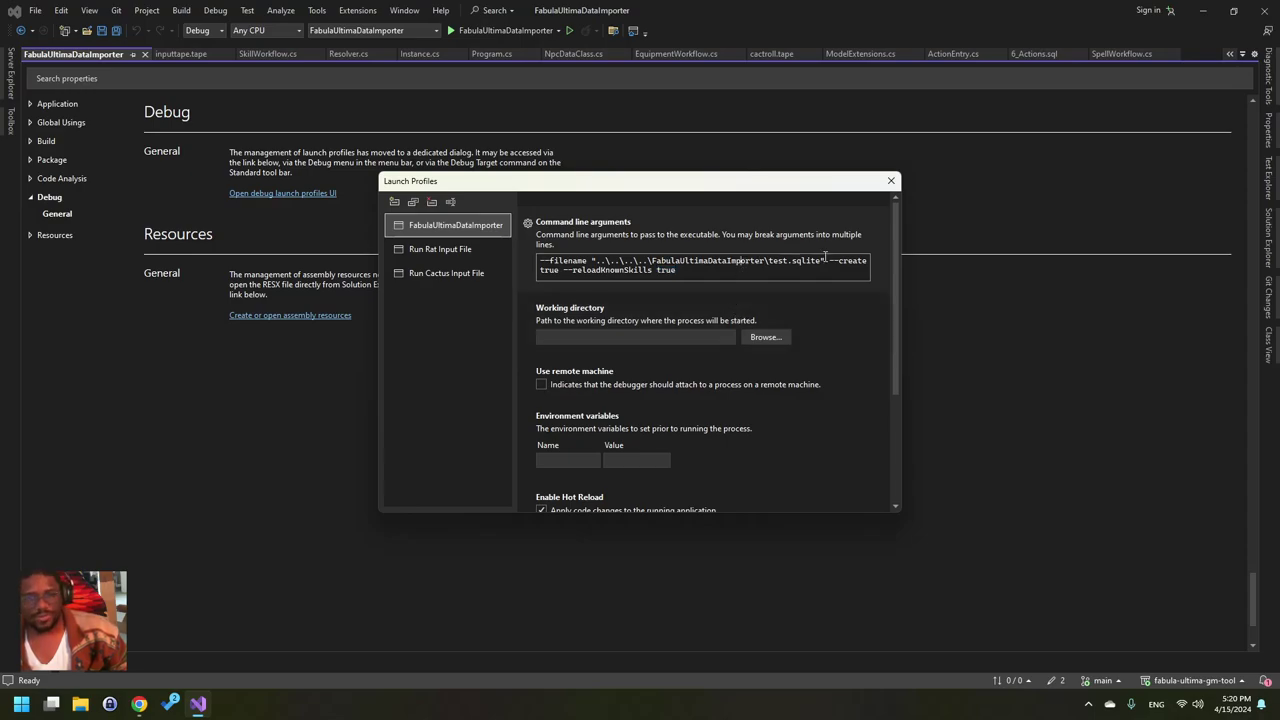
{"action": "left_click_drag", "start_coordinate": [832, 261], "coordinate": [813, 280]}
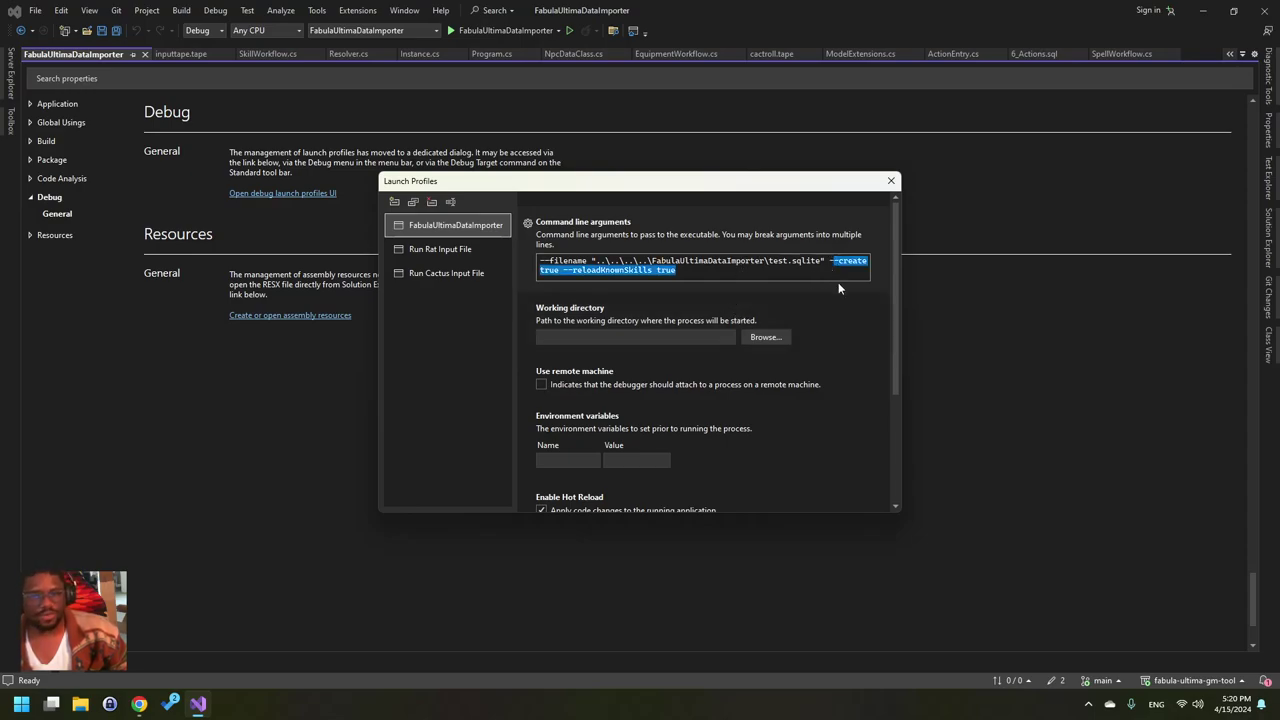
- Close launch profiles, start debugging the importer, and place the narrowed console beside the rulebook PDF
{"action": "left_click", "coordinate": [891, 181]}
{"action": "left_click", "coordinate": [505, 31]}
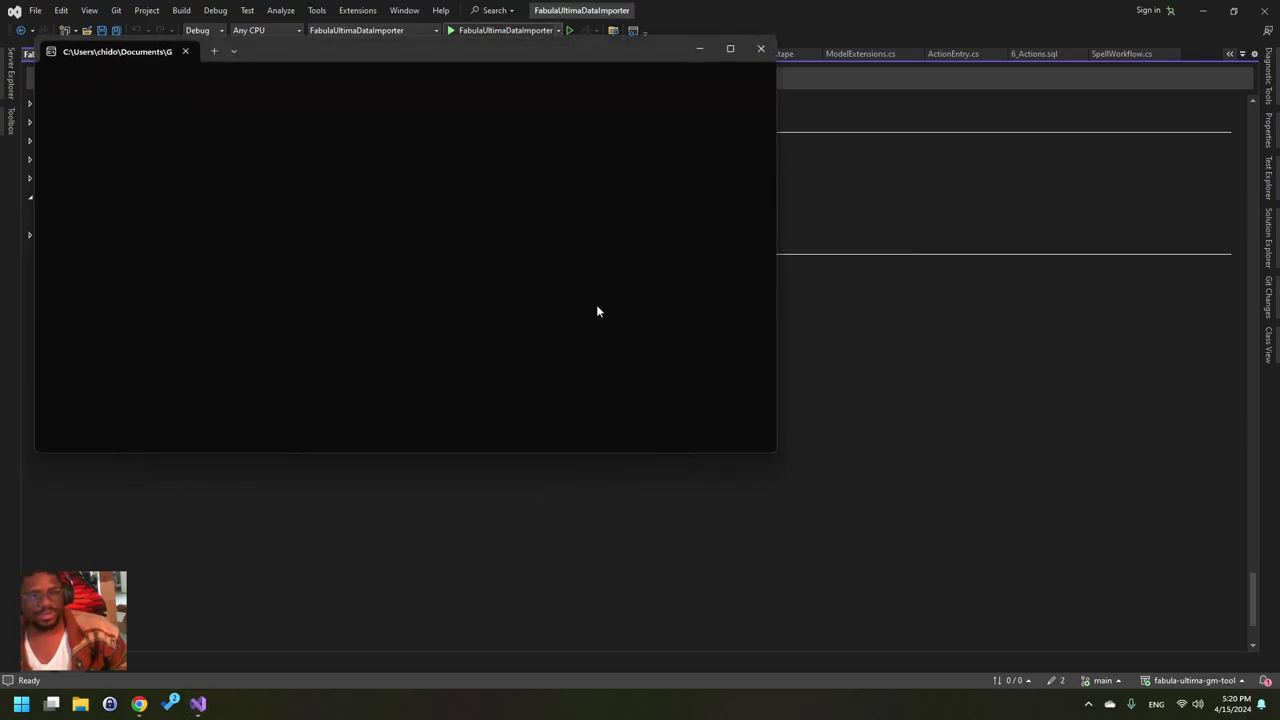
{"action": "left_click_drag", "start_coordinate": [355, 58], "coordinate": [326, 98]}
{"action": "left_click_drag", "start_coordinate": [752, 238], "coordinate": [332, 245]}
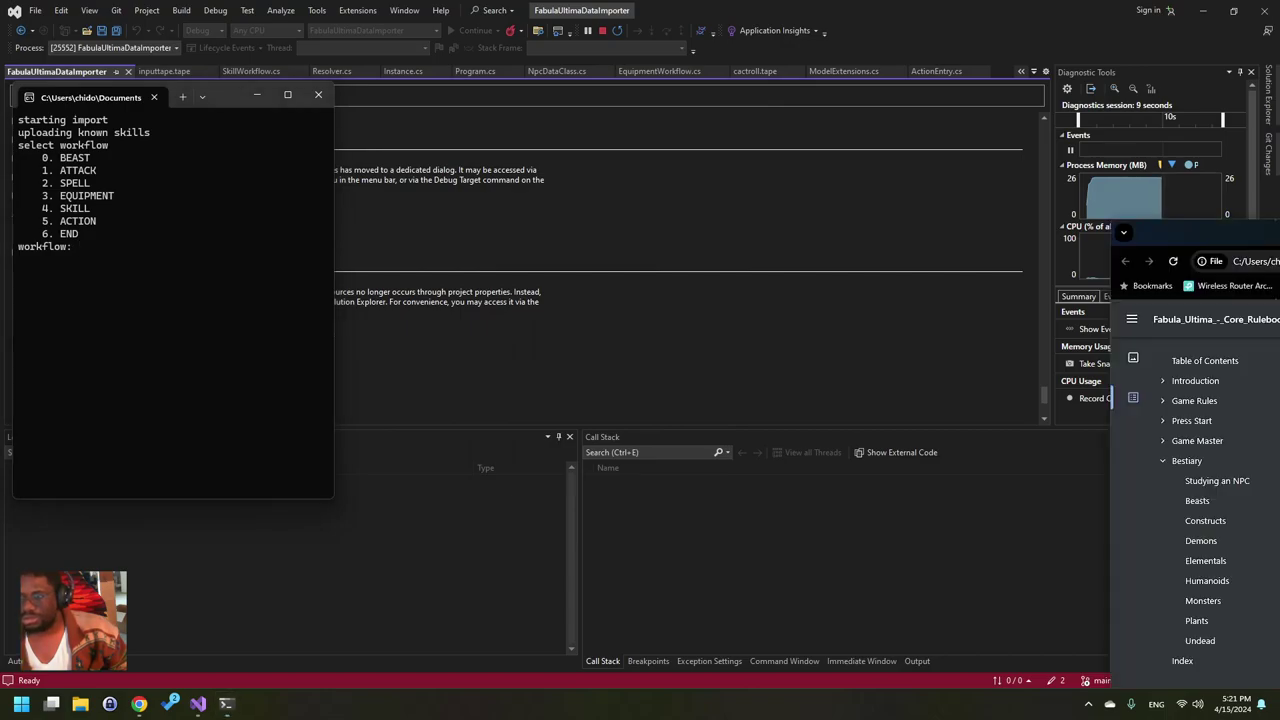
{"action": "left_click_drag", "start_coordinate": [1279, 236], "coordinate": [854, 36]}
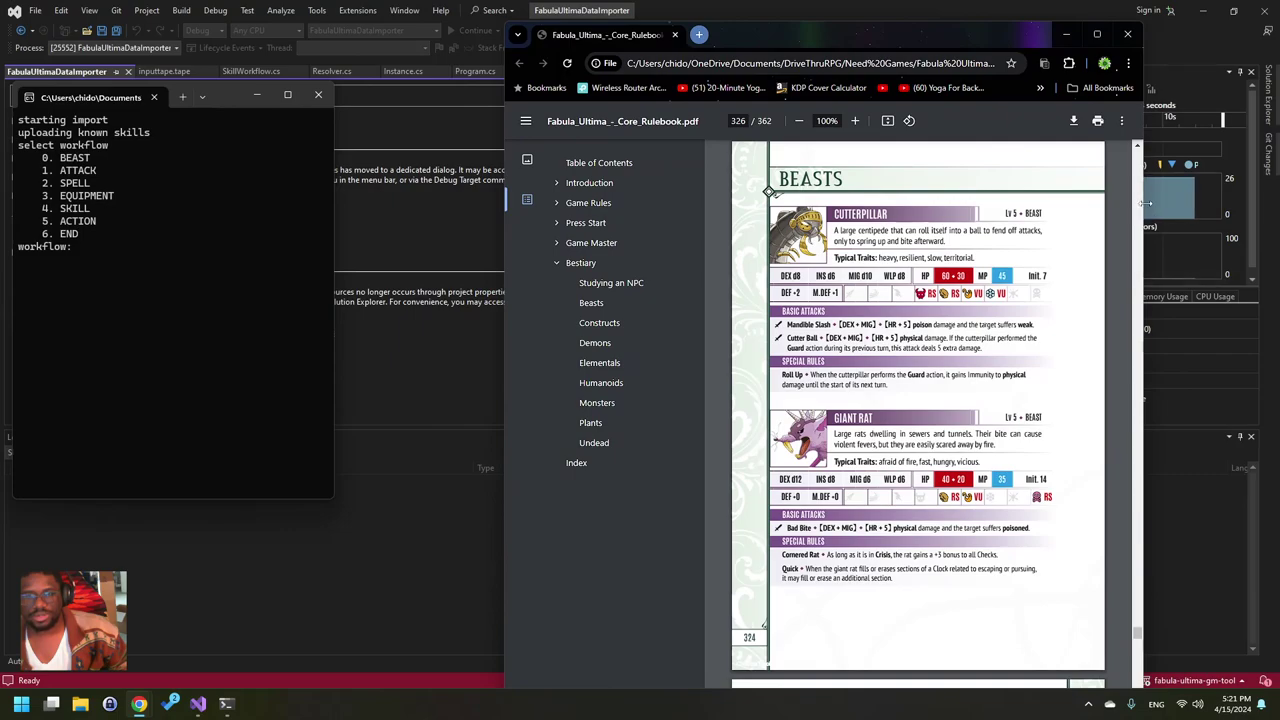
- Enlarge the rulebook PDF window and jump to the Monsters chapter from the outline
{"action": "left_click_drag", "start_coordinate": [1143, 207], "coordinate": [1245, 200]}
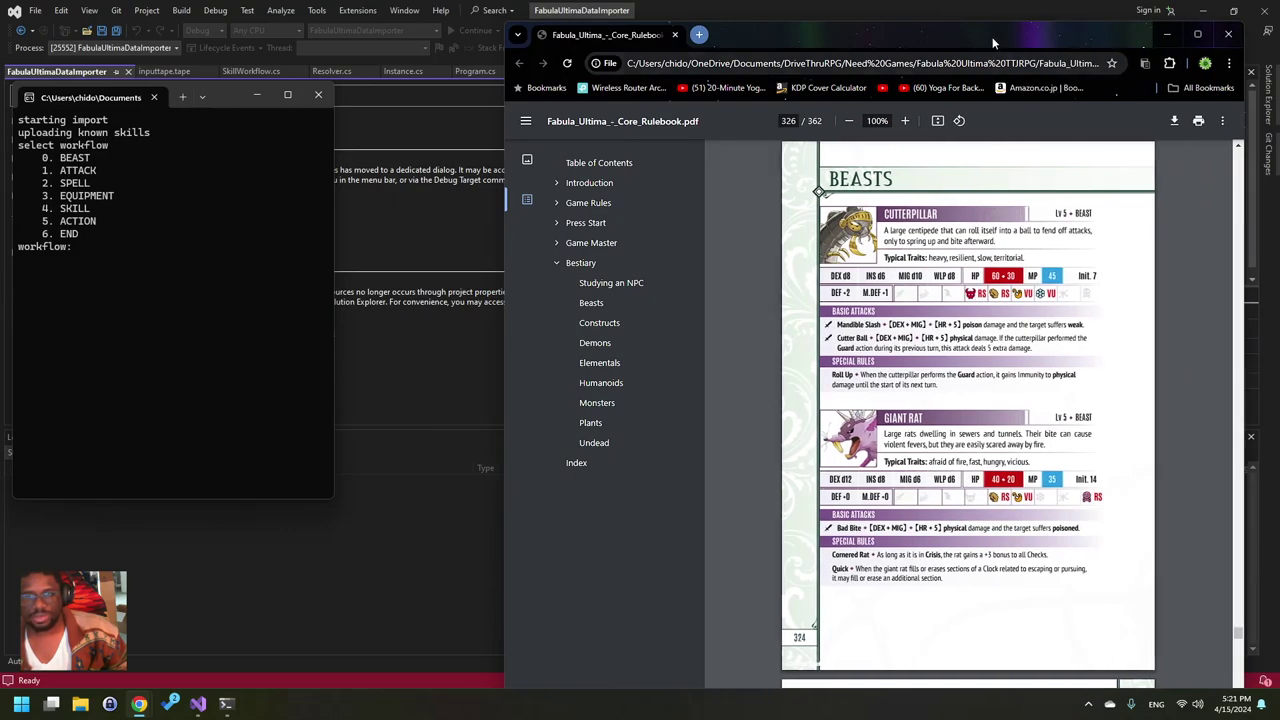
{"action": "left_click_drag", "start_coordinate": [992, 34], "coordinate": [992, 13]}
{"action": "scroll", "coordinate": [903, 364], "scroll_direction": "down", "scroll_amount": 4}
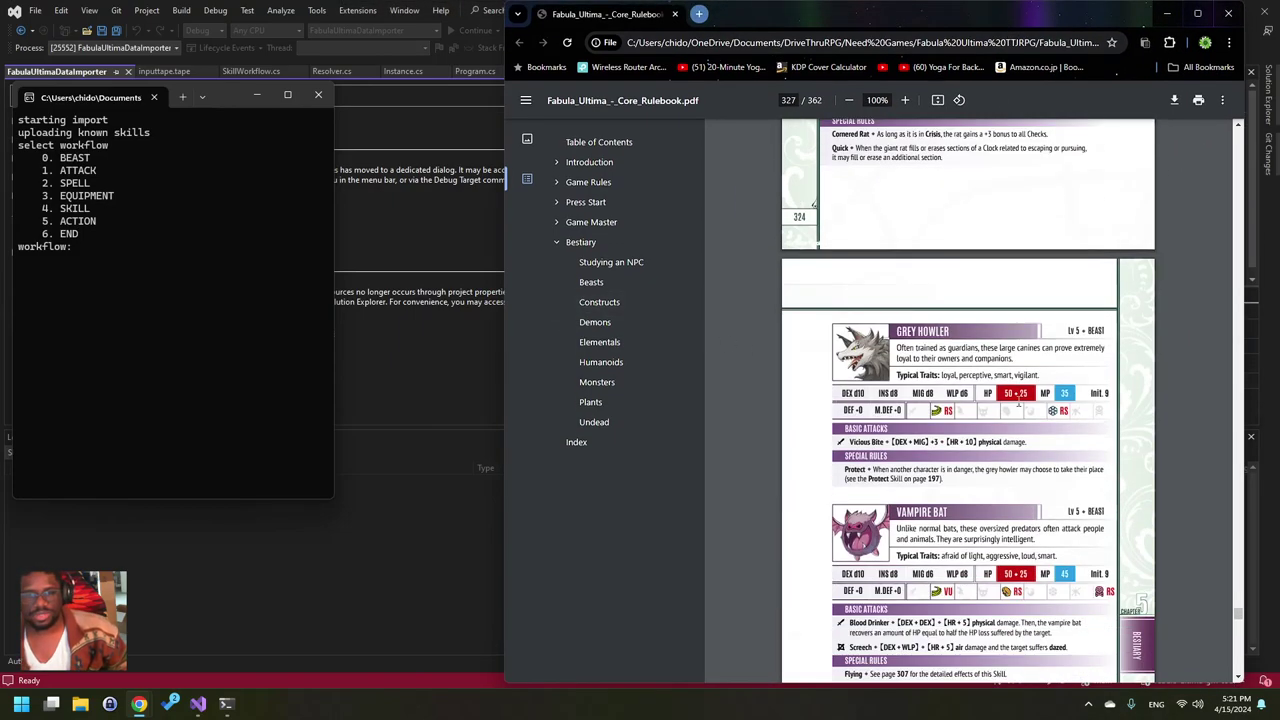
{"action": "left_click", "coordinate": [598, 382]}
{"action": "scroll", "coordinate": [884, 349], "scroll_direction": "down", "scroll_amount": 4}
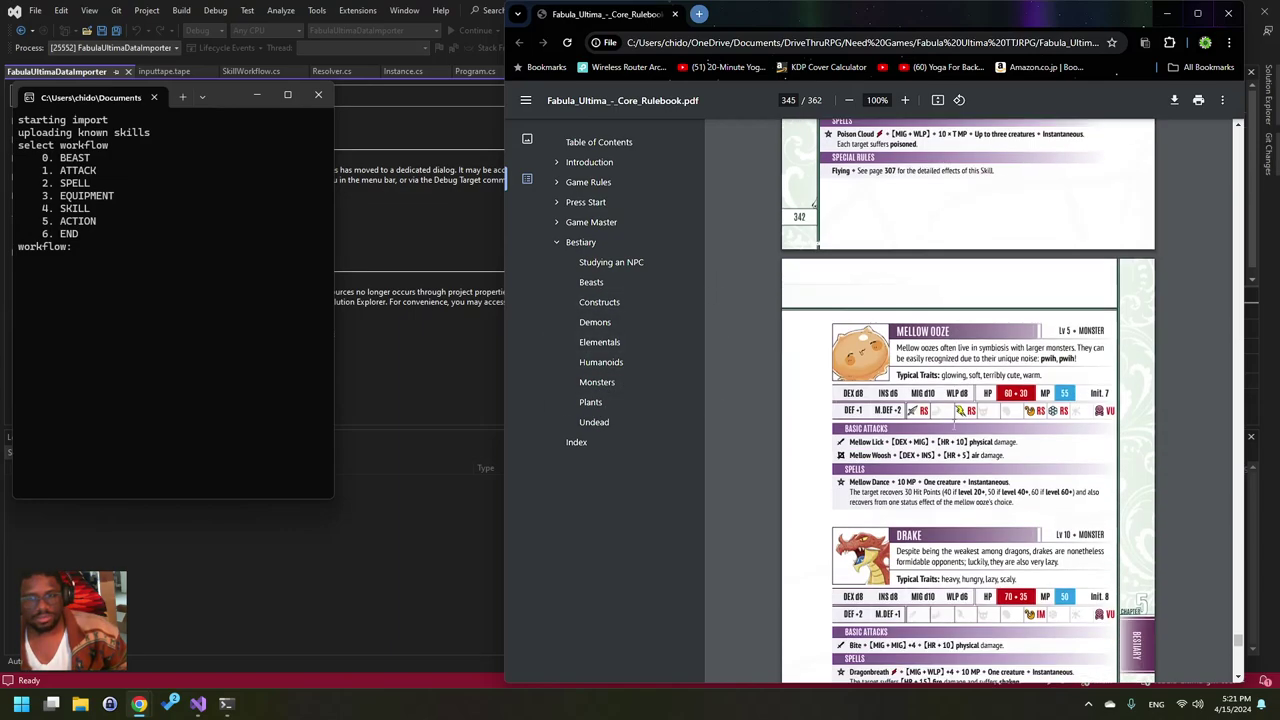
{"action": "scroll", "coordinate": [884, 349], "scroll_direction": "up", "scroll_amount": 3}
- Review the Dreadmoth stat block on page 342, then return to the importer console
{"action": "left_click", "coordinate": [204, 273]}
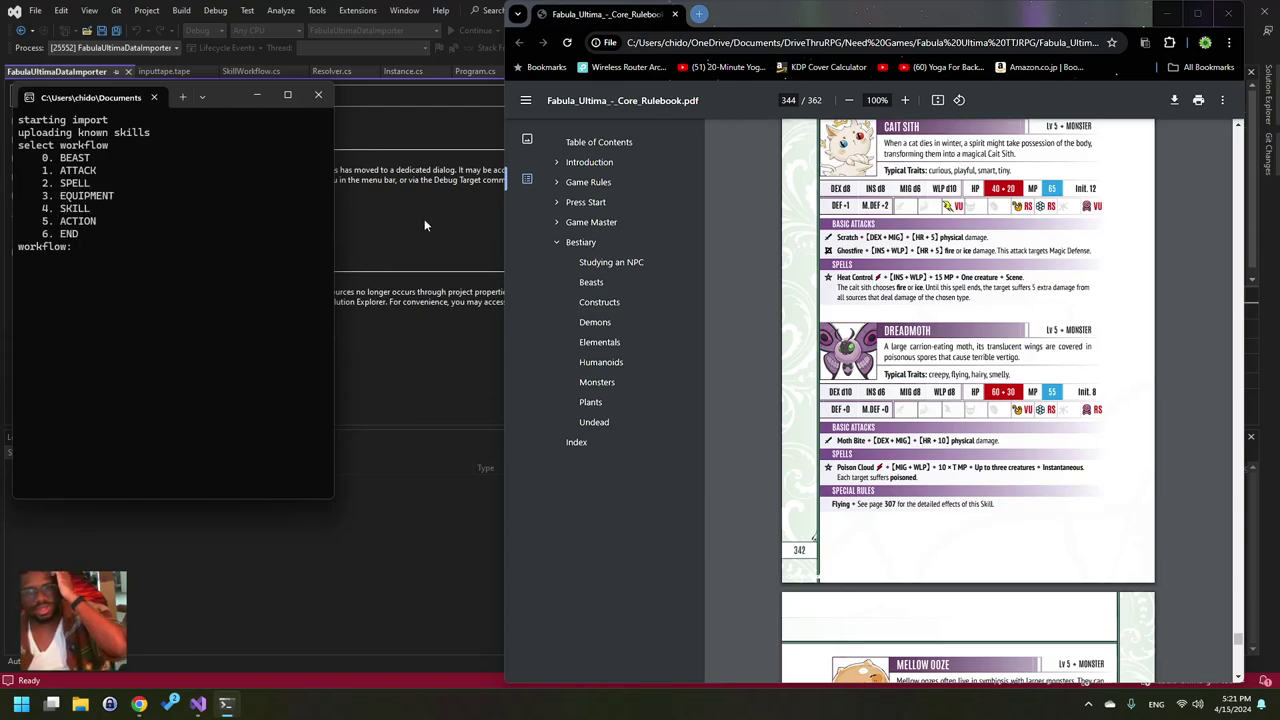
{"action": "left_click", "coordinate": [884, 355]}
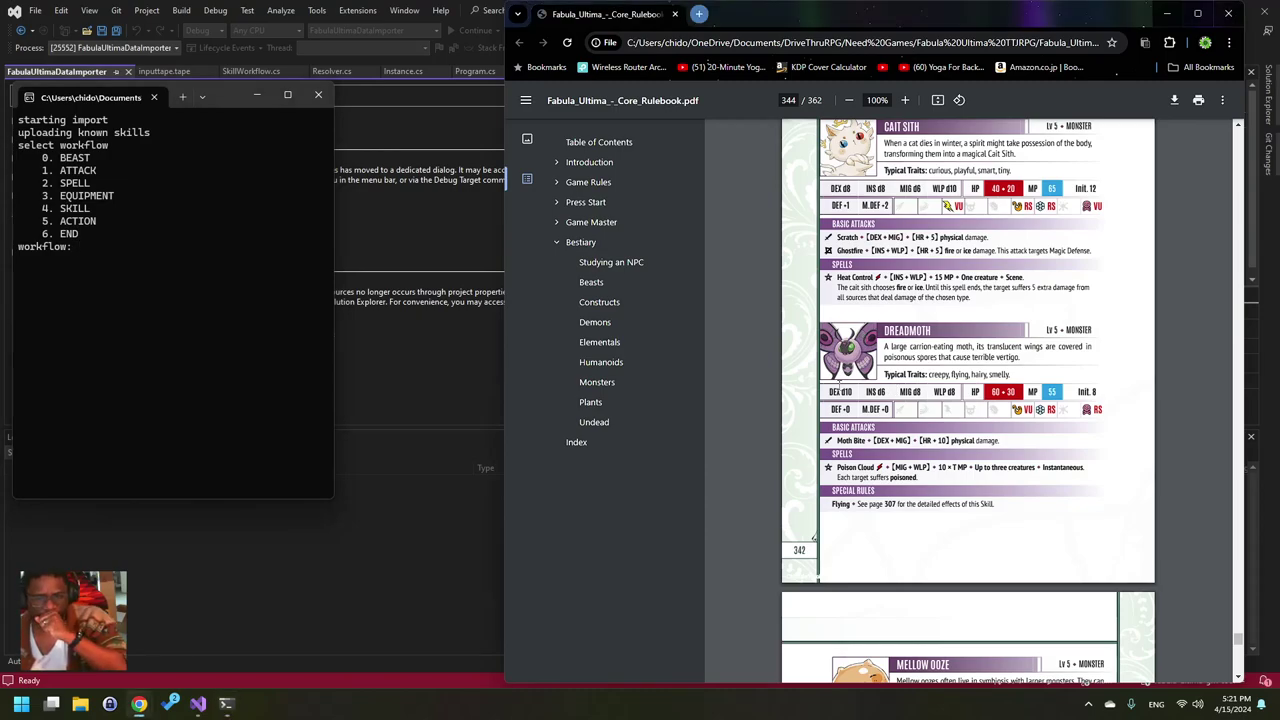
{"action": "scroll", "coordinate": [810, 425], "scroll_direction": "down", "scroll_amount": 3}
{"action": "scroll", "coordinate": [810, 425], "scroll_direction": "up", "scroll_amount": 4}
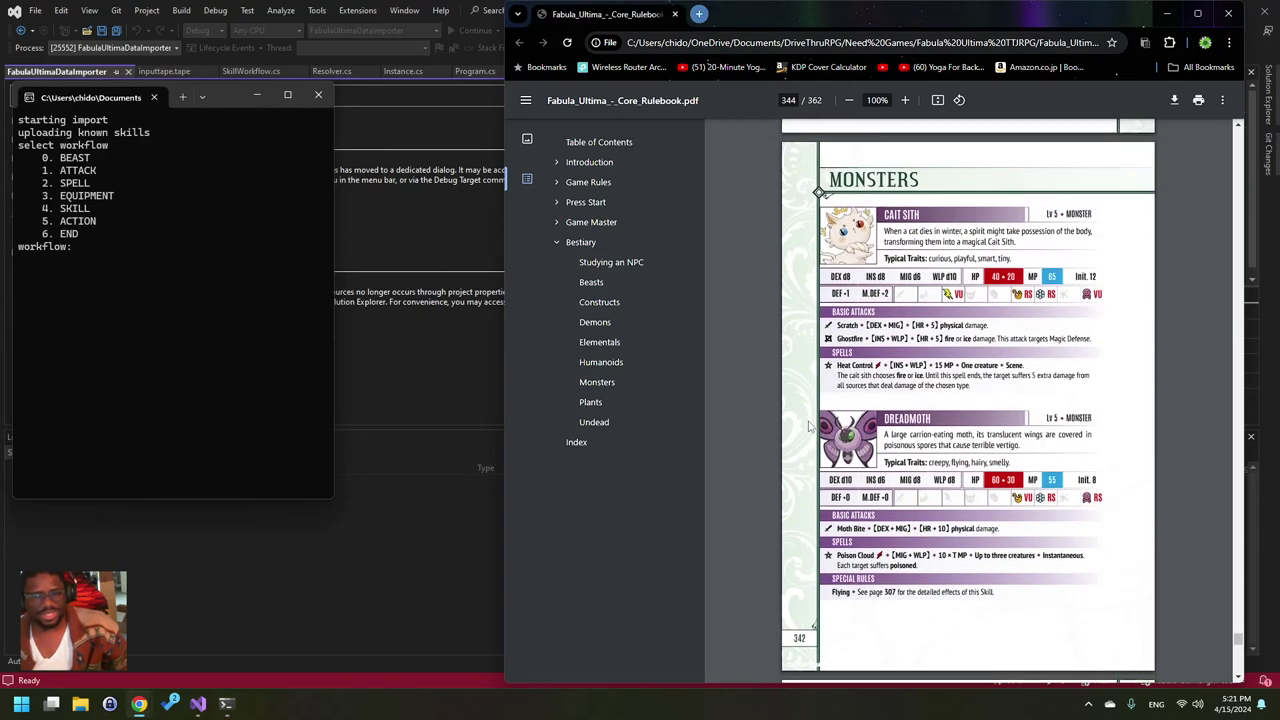
{"action": "scroll", "coordinate": [810, 425], "scroll_direction": "down", "scroll_amount": 3}
{"action": "scroll", "coordinate": [846, 430], "scroll_direction": "up", "scroll_amount": 2}
{"action": "scroll", "coordinate": [902, 413], "scroll_direction": "down", "scroll_amount": 3}
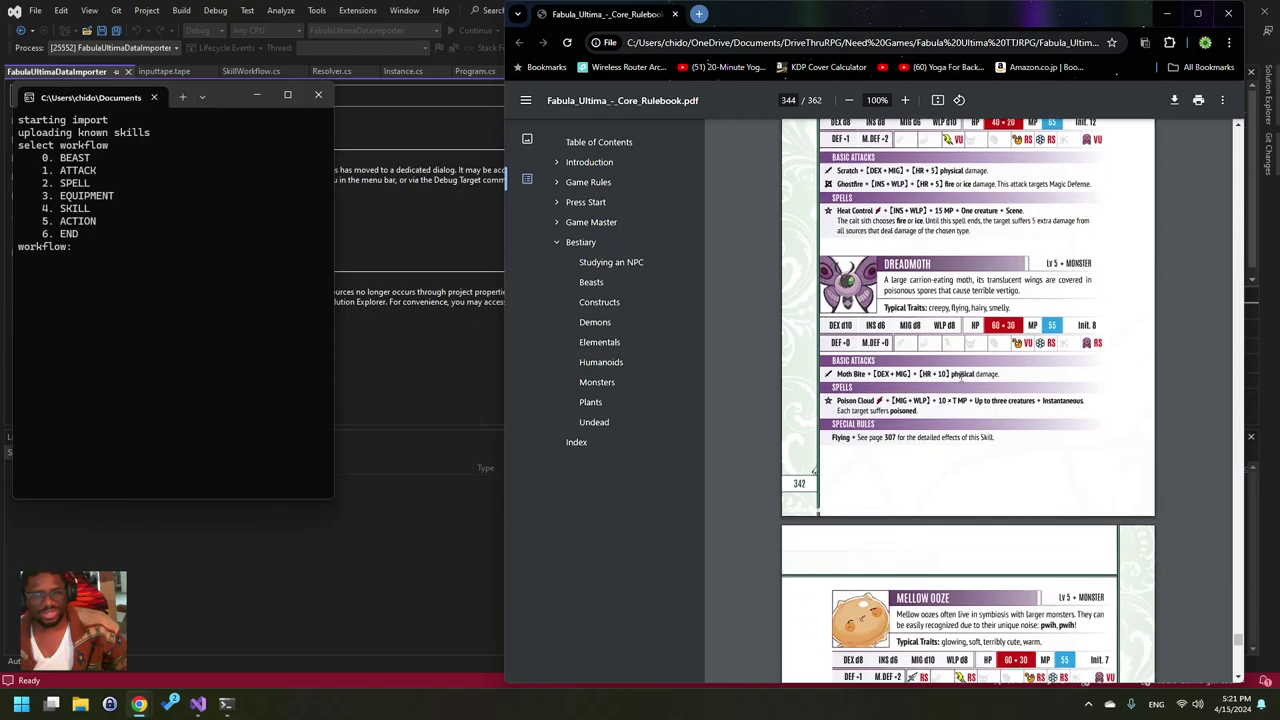
{"action": "scroll", "coordinate": [919, 357], "scroll_direction": "up", "scroll_amount": 3}
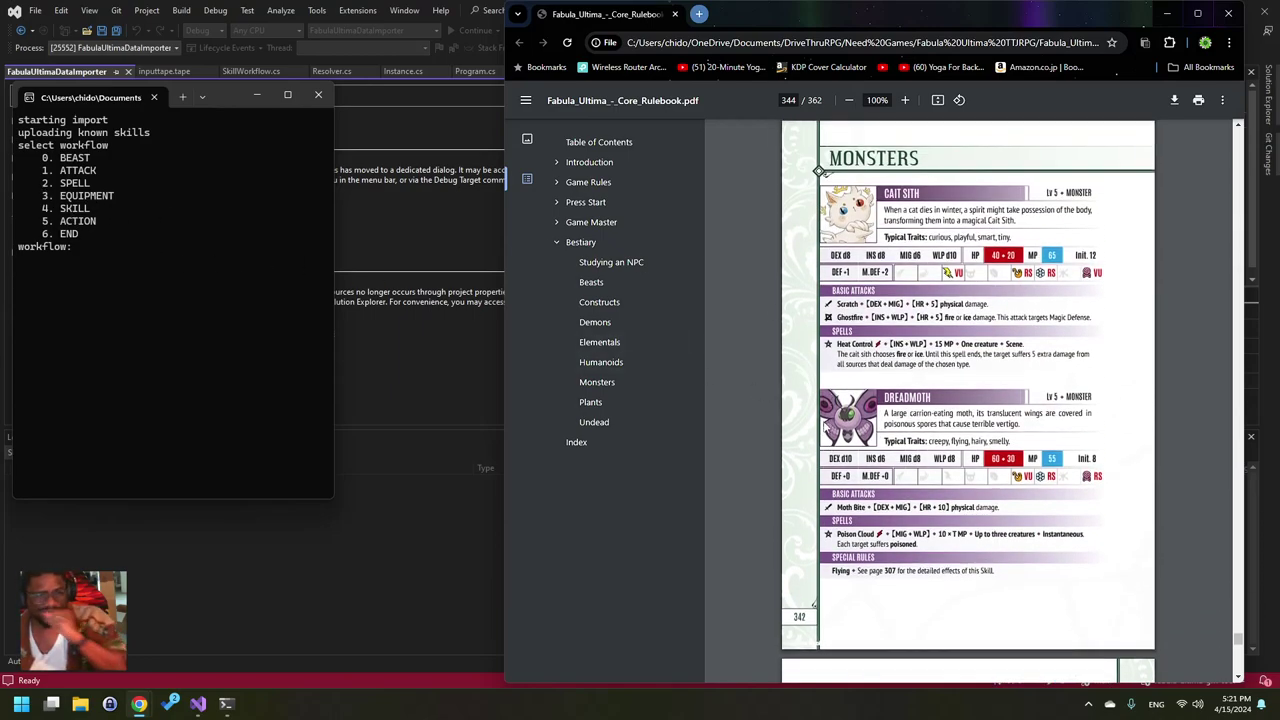
{"action": "left_click", "coordinate": [215, 276]}
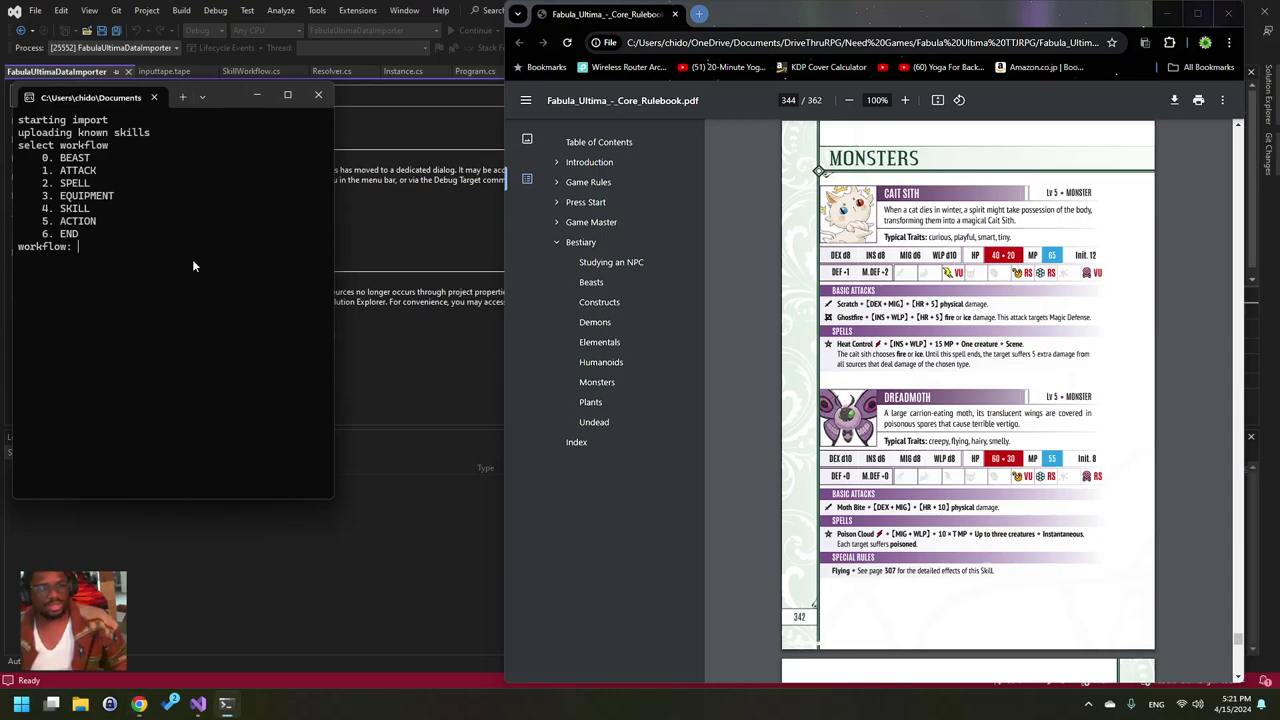
- Choose Beast workflow 0, enter the name Dreadmoth and the carrion-eating moth description
{"action": "type", "text": "0"}
{"action": "key", "text": "Return"}
{"action": "type", "text": "Dreadmoth"}
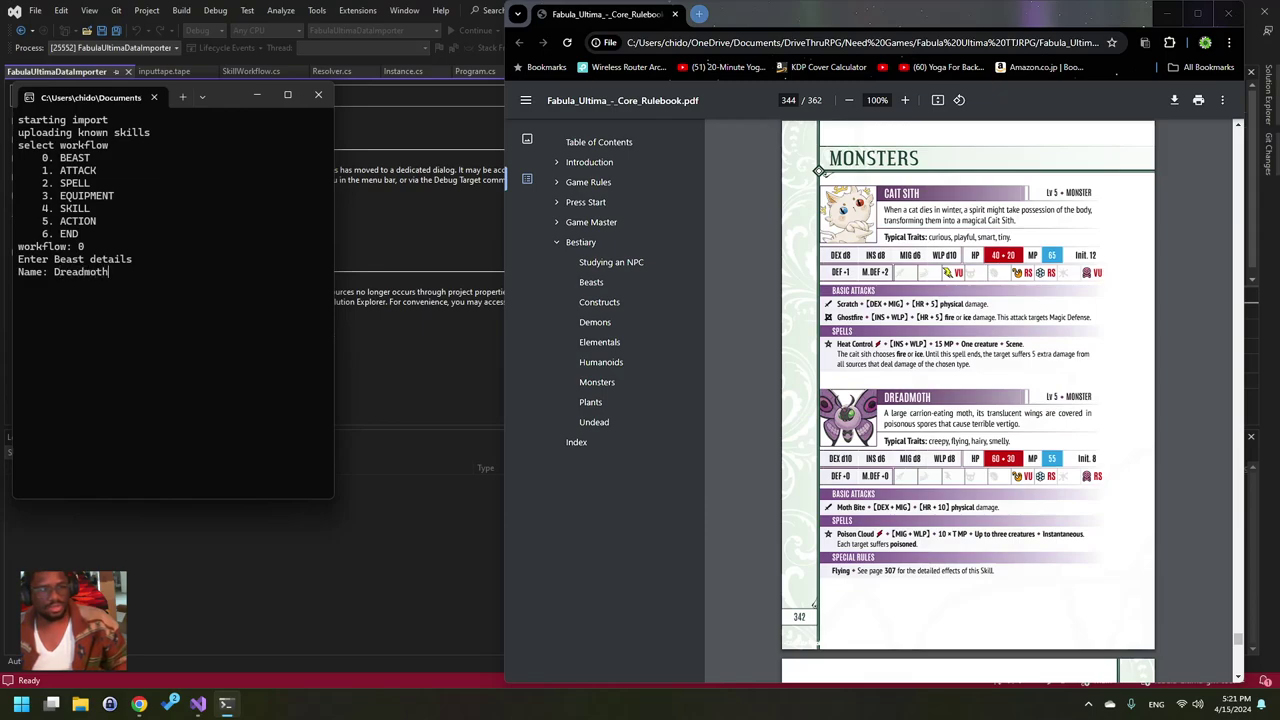
{"action": "key", "text": "Return"}
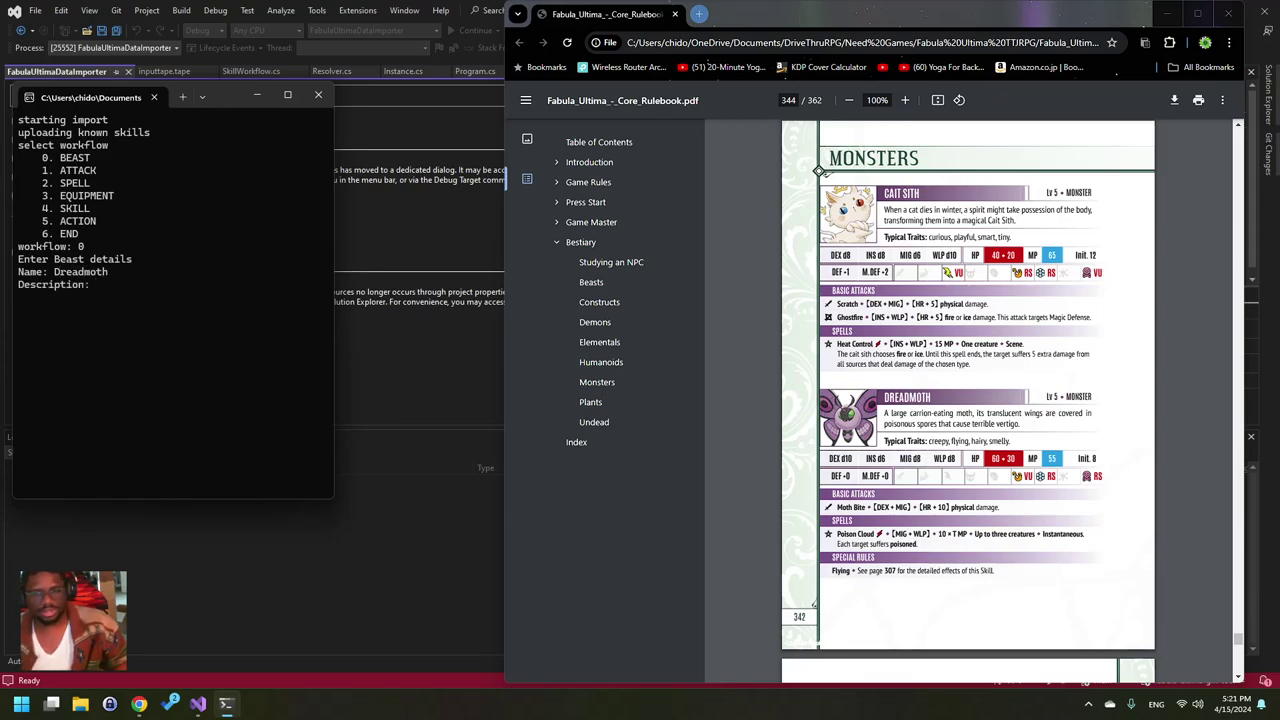
{"action": "type", "text": "A large ca"}
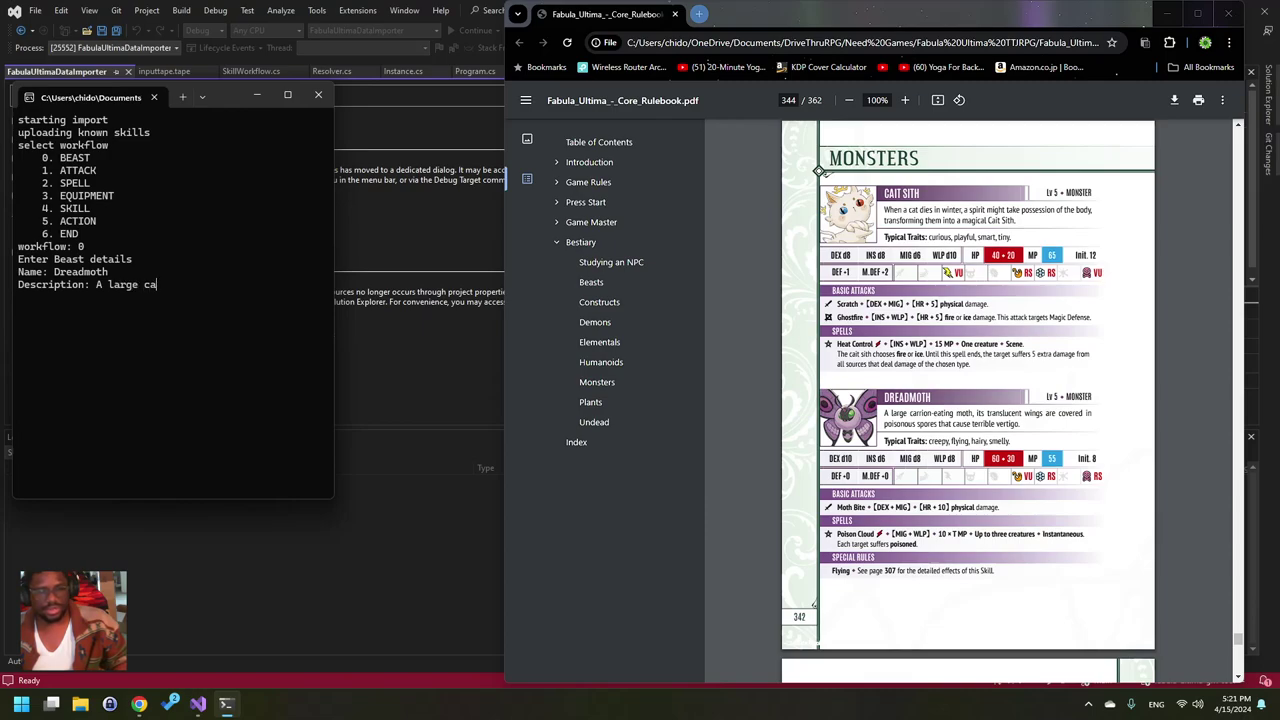
{"action": "type", "text": "rrion-eating moth, its trans"}
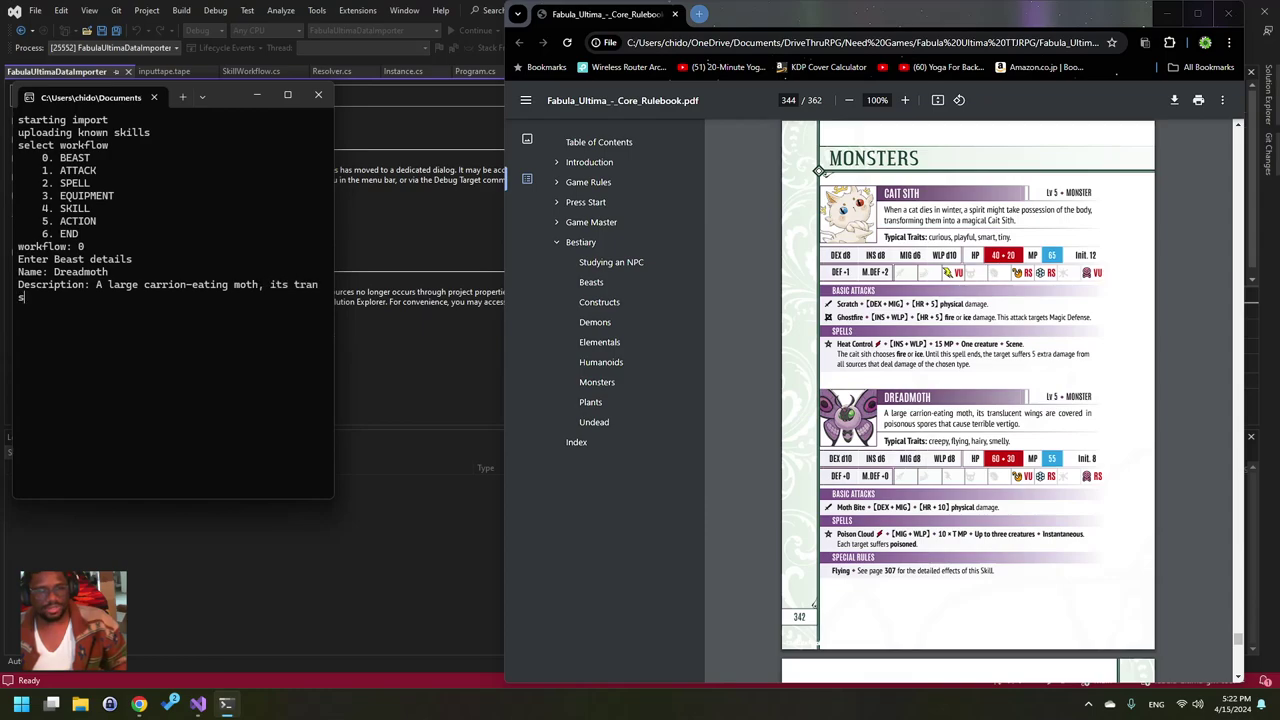
{"action": "type", "text": "lucent wings are covered in poisonous spores that cause terrible ver"}
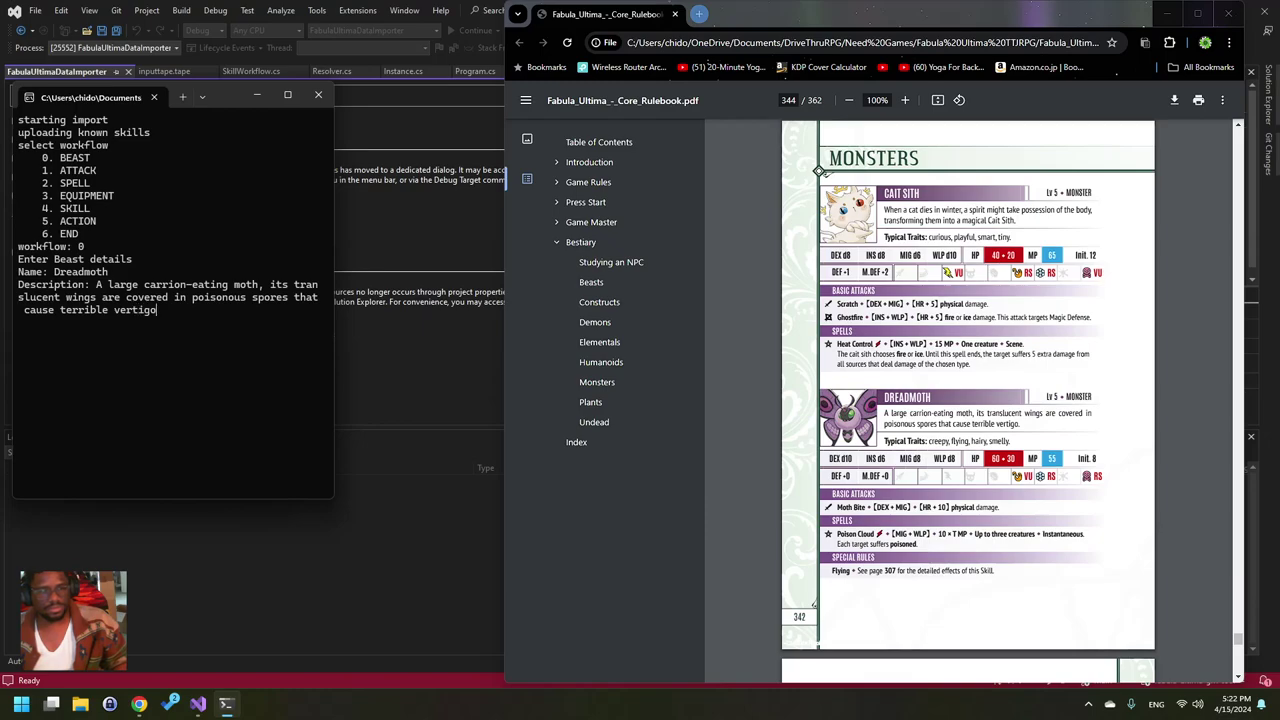
{"action": "type", "text": "tigo"}
{"action": "key", "text": "Return"}
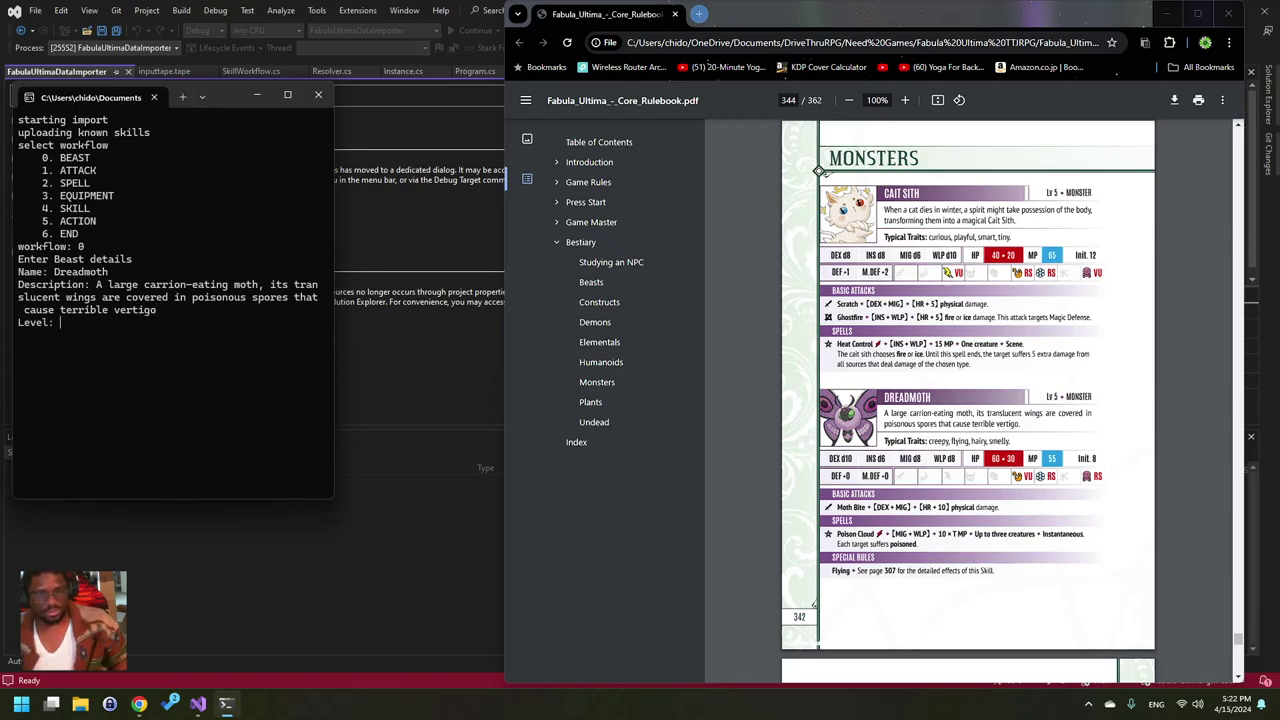
- Enter level 5 and the traits creepy, flying, hairy, smelly for Dreadmoth
{"action": "left_click", "coordinate": [525, 100]}
{"action": "scroll", "coordinate": [719, 171], "scroll_direction": "up", "scroll_amount": 5}
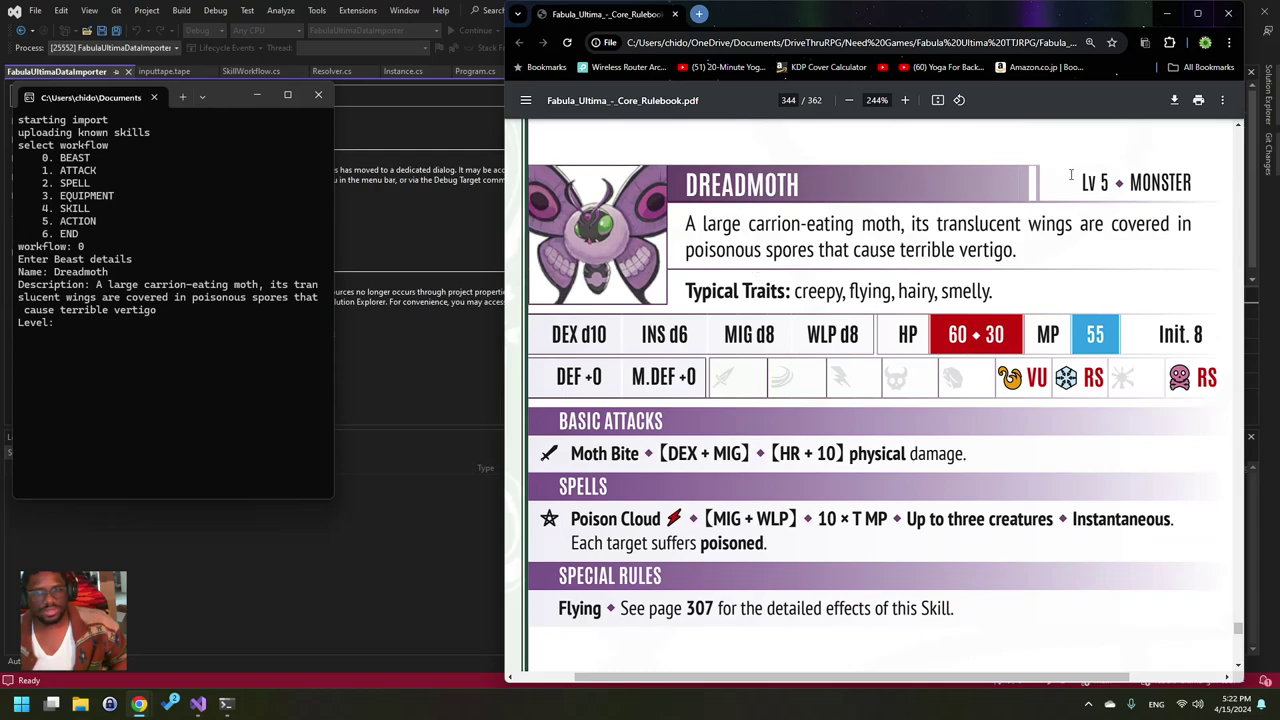
{"action": "left_click", "coordinate": [188, 337]}
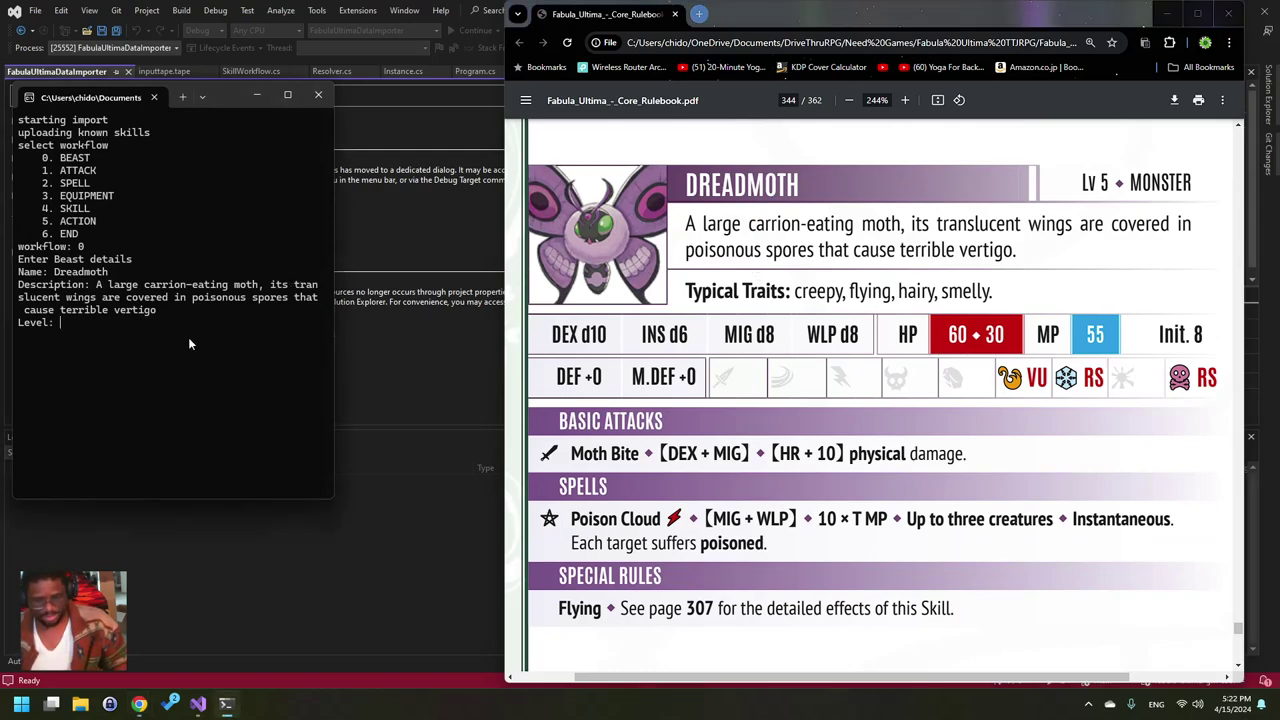
{"action": "type", "text": "5"}
{"action": "key", "text": "Return"}
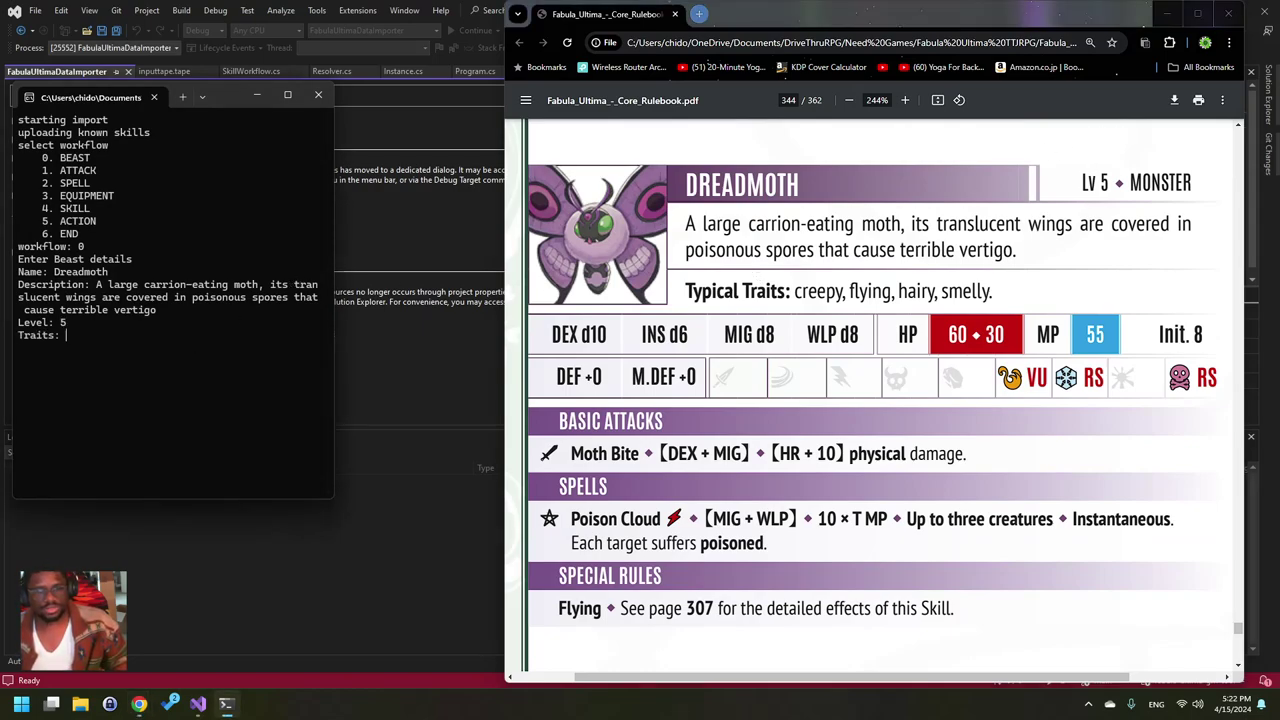
{"action": "type", "text": "creat"}
{"action": "key", "text": "BackSpace"}
{"action": "key", "text": "BackSpace"}
{"action": "type", "text": "e"}
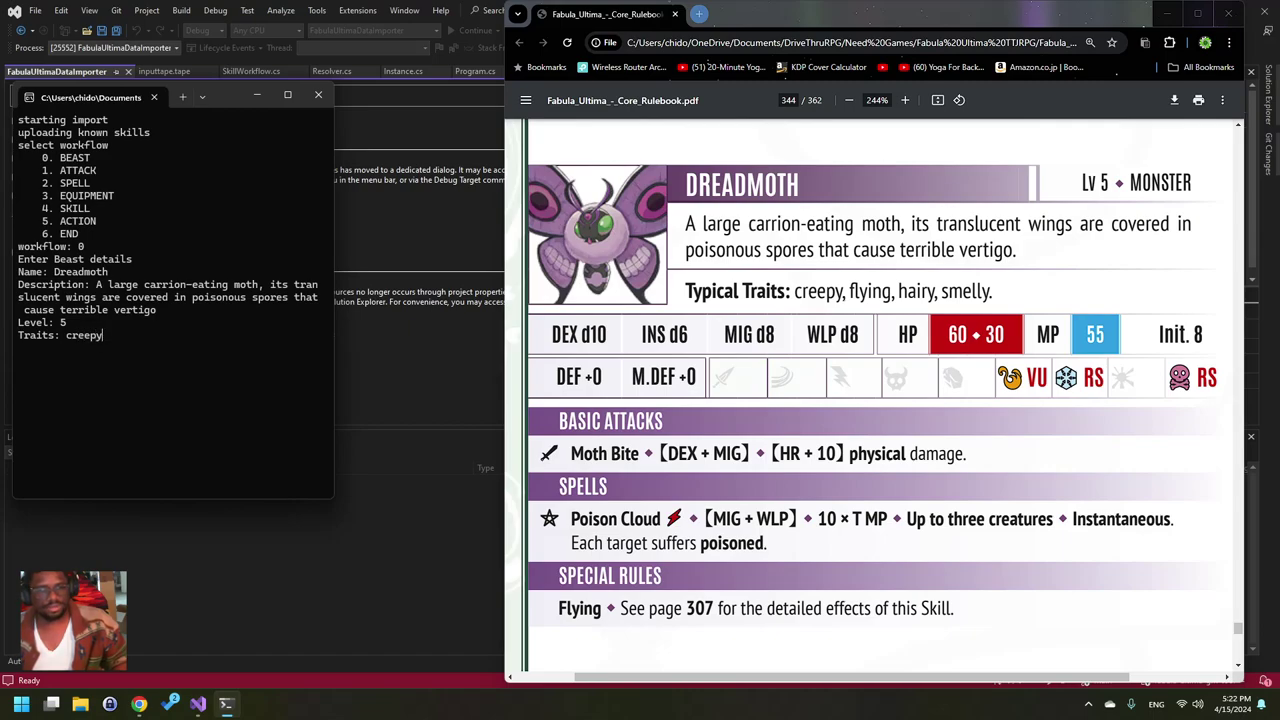
{"action": "type", "text": "py, flying, hairy, smelly"}
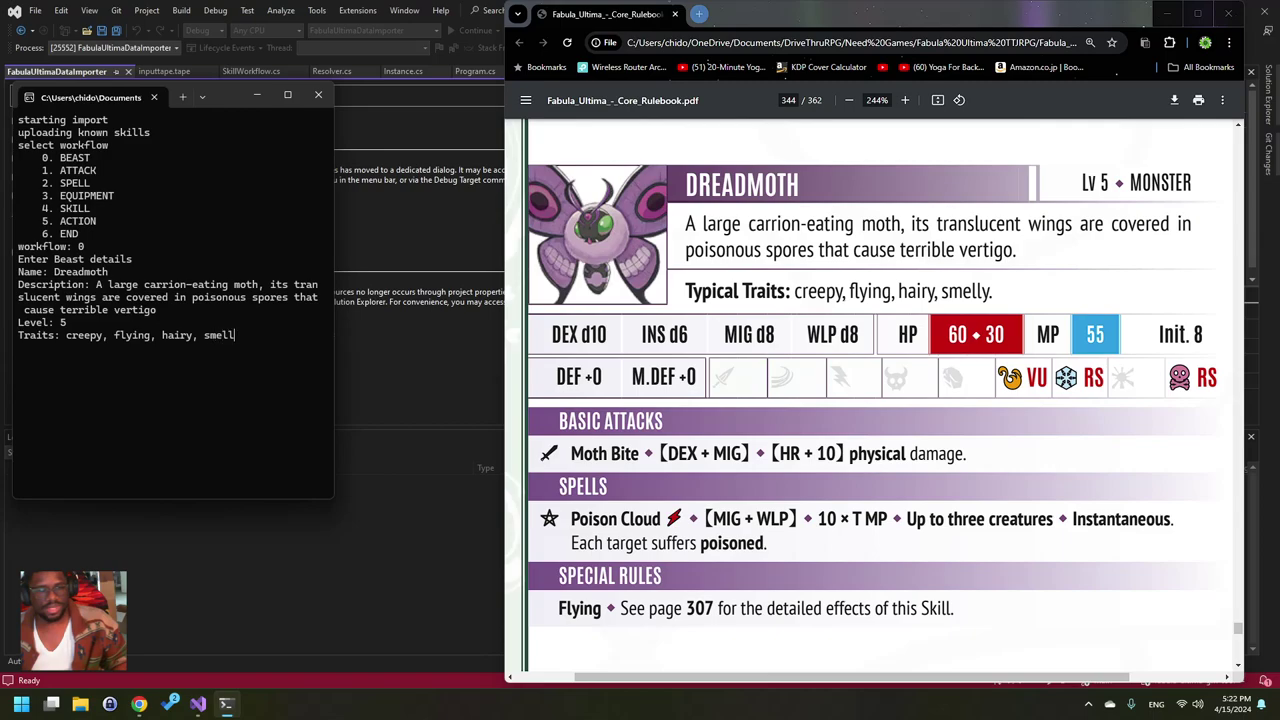
{"action": "key", "text": "Return"}
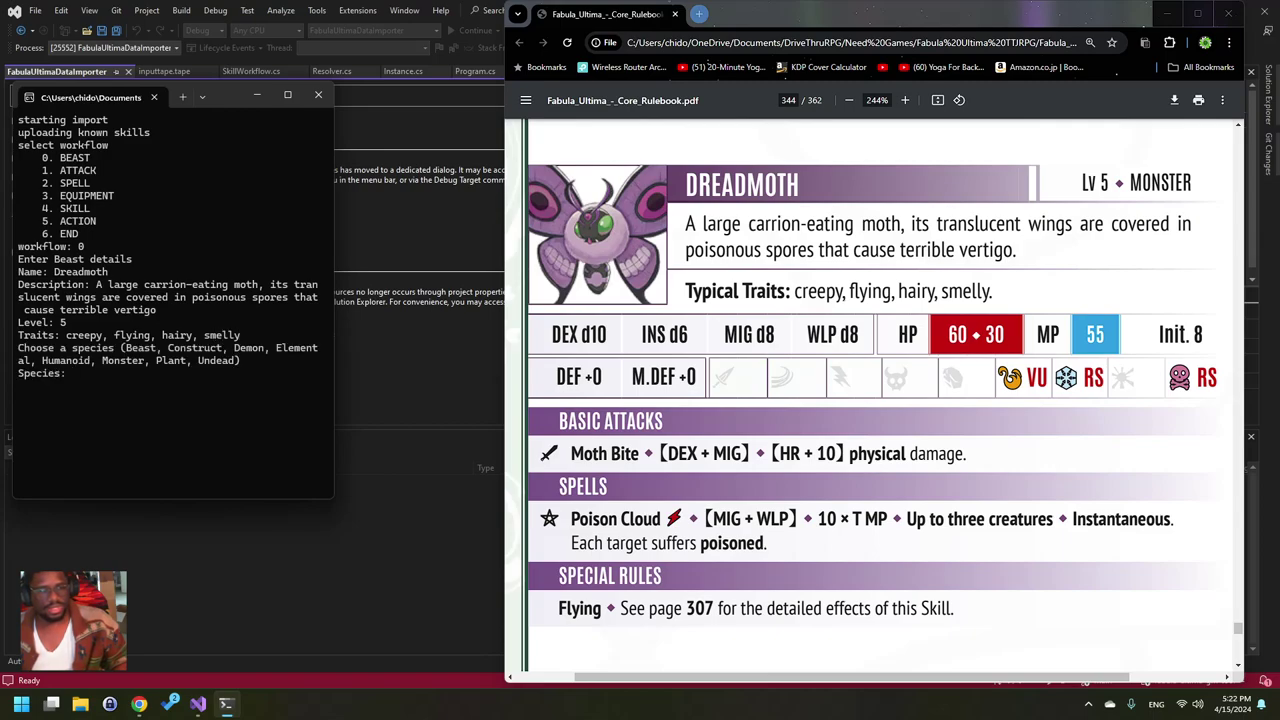
- Set species monster and dice sizes Dexterity 10, Insight 6, Might 8, WillPower 8
{"action": "type", "text": "Monster"}
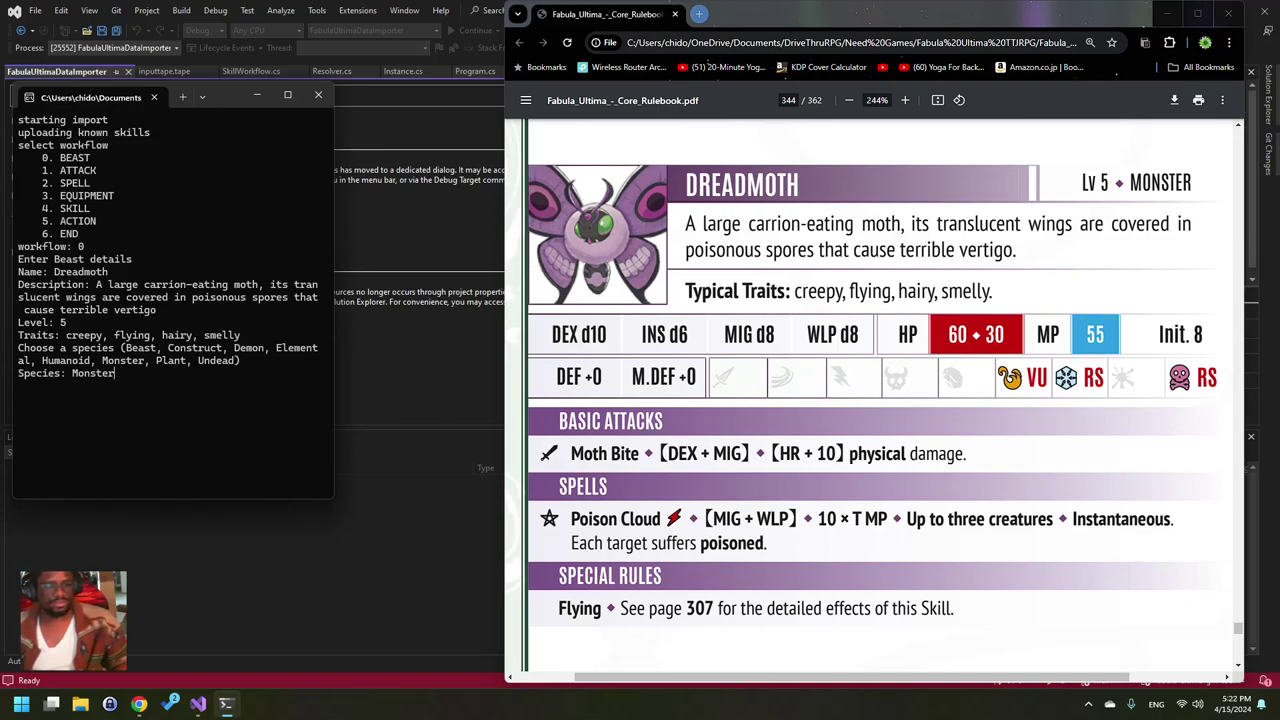
{"action": "key", "text": "BackSpace"}
{"action": "key", "text": "BackSpace"}
{"action": "key", "text": "BackSpace"}
{"action": "key", "text": "BackSpace"}
{"action": "key", "text": "BackSpace"}
{"action": "key", "text": "BackSpace"}
{"action": "key", "text": "BackSpace"}
{"action": "type", "text": "monster"}
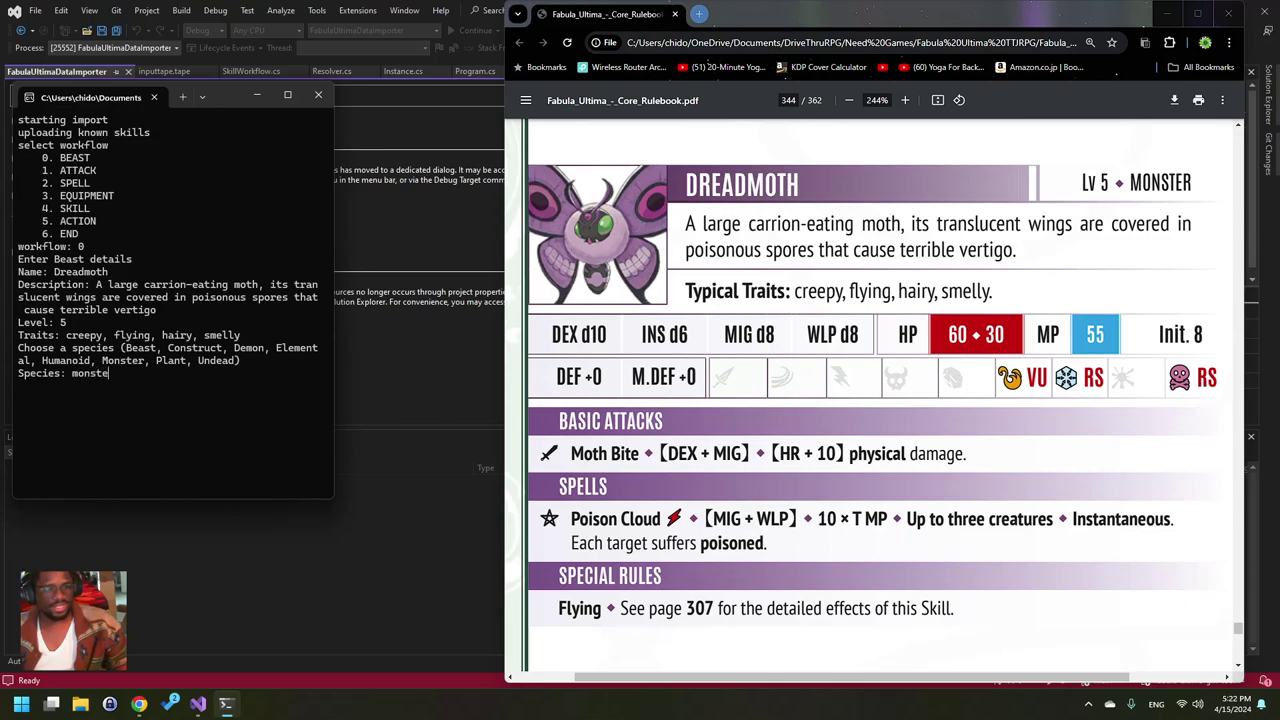
{"action": "key", "text": "Return"}
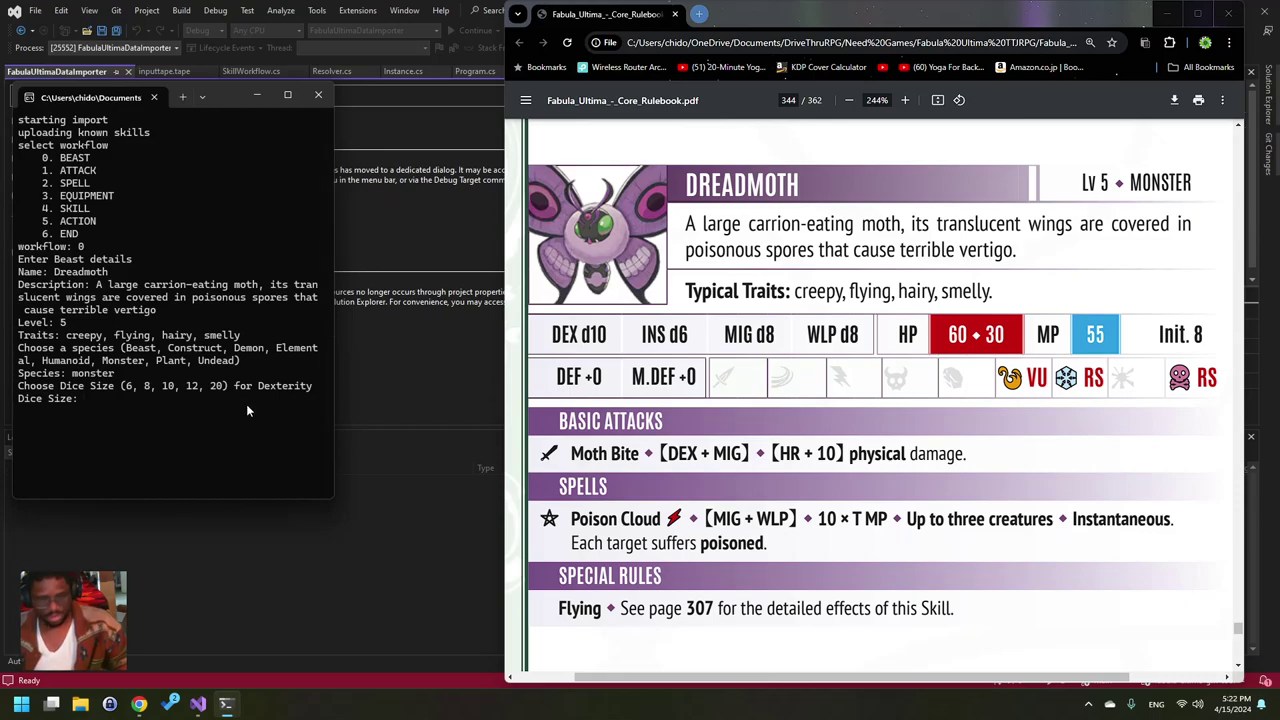
{"action": "type", "text": "10"}
{"action": "key", "text": "Return"}
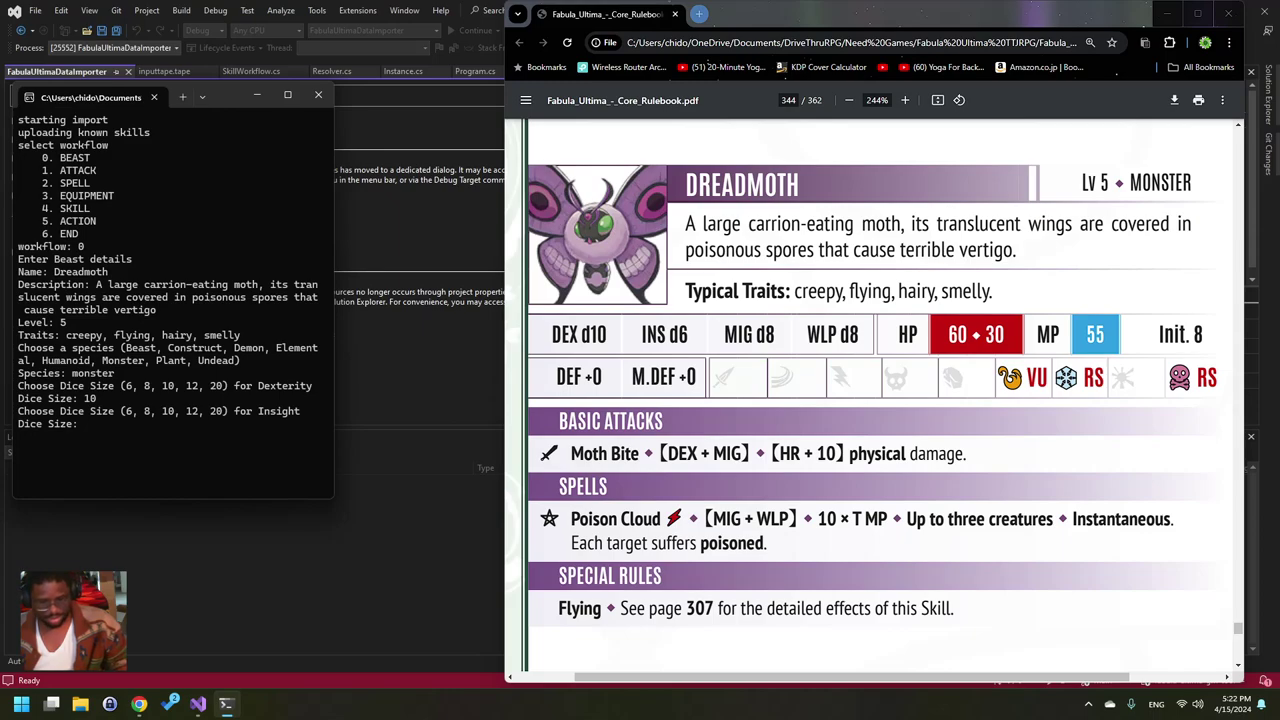
{"action": "type", "text": "6"}
{"action": "key", "text": "Return"}
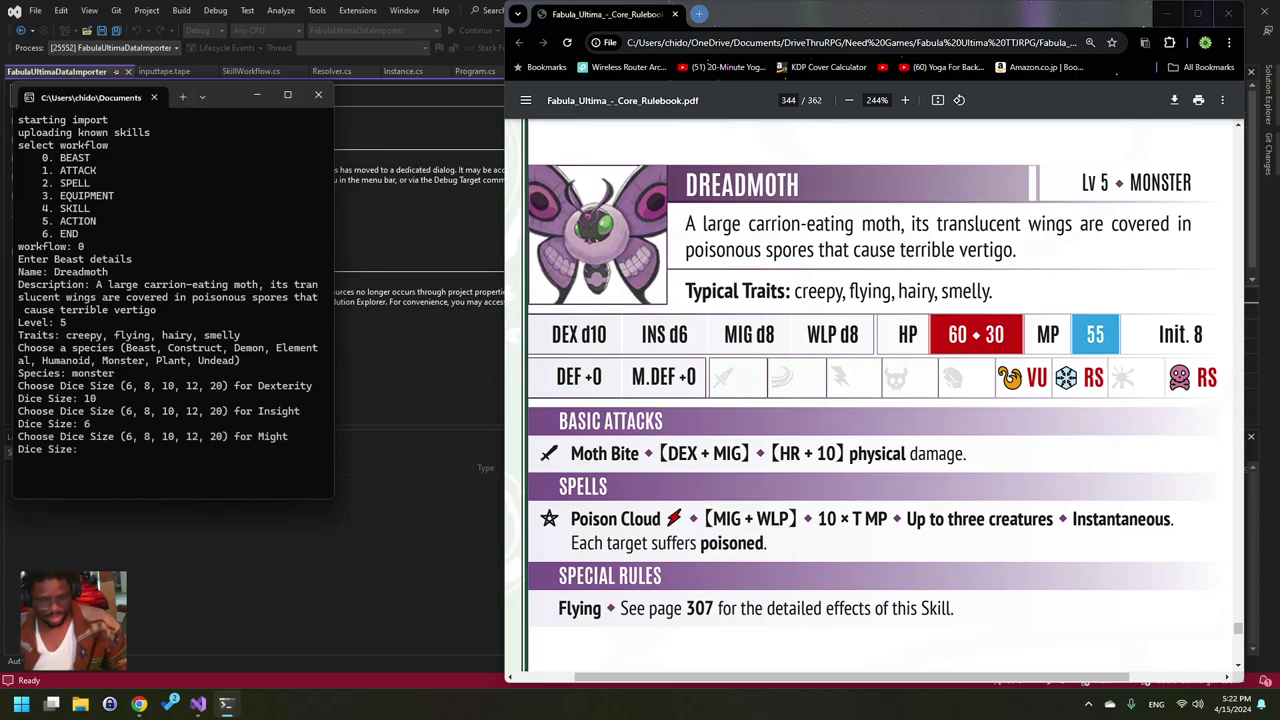
{"action": "type", "text": "8"}
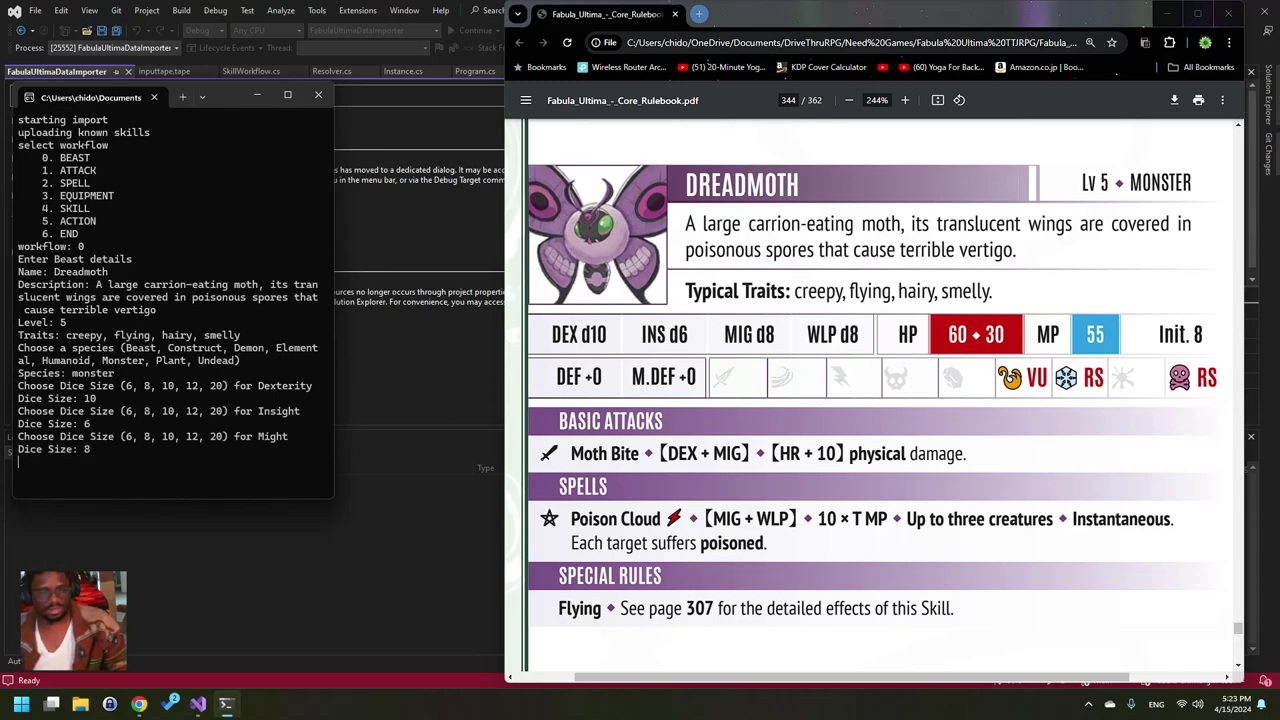
{"action": "key", "text": "Return"}
{"action": "type", "text": "8"}
{"action": "key", "text": "Return"}
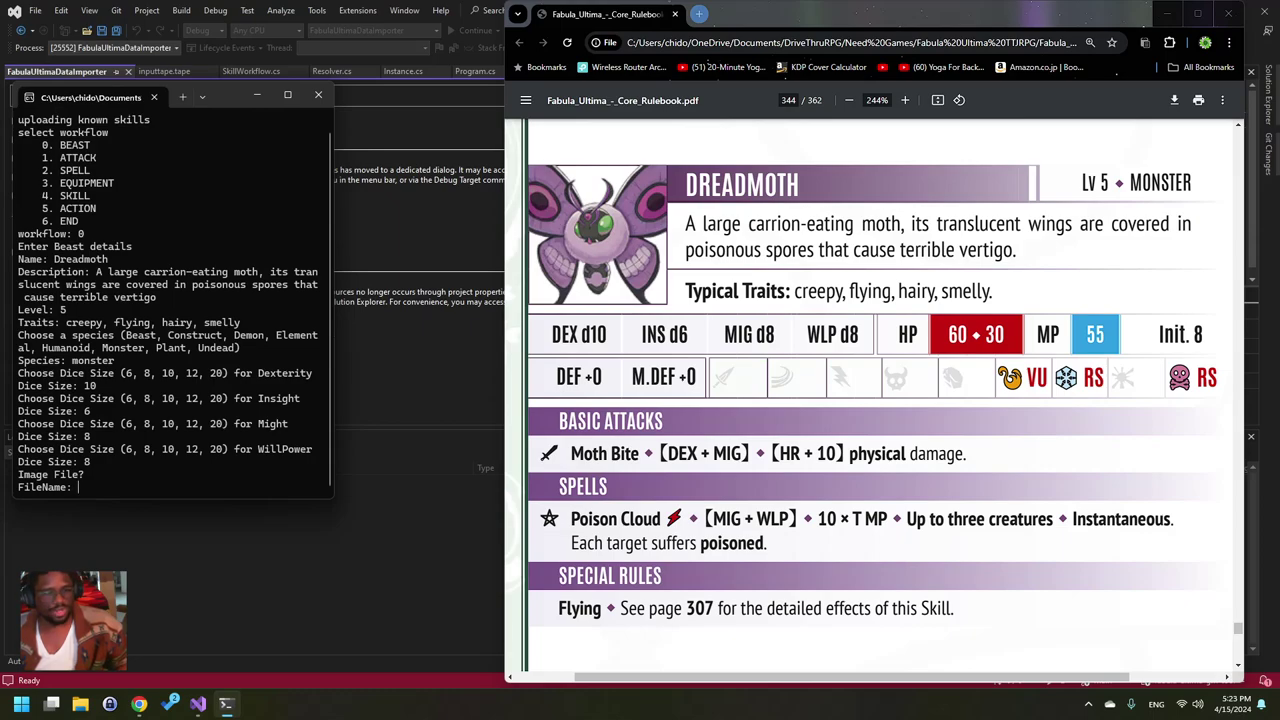
- Skip the image file and leave Physical, Air, Bolt and Dark affinities blank
{"action": "key", "text": "Return"}
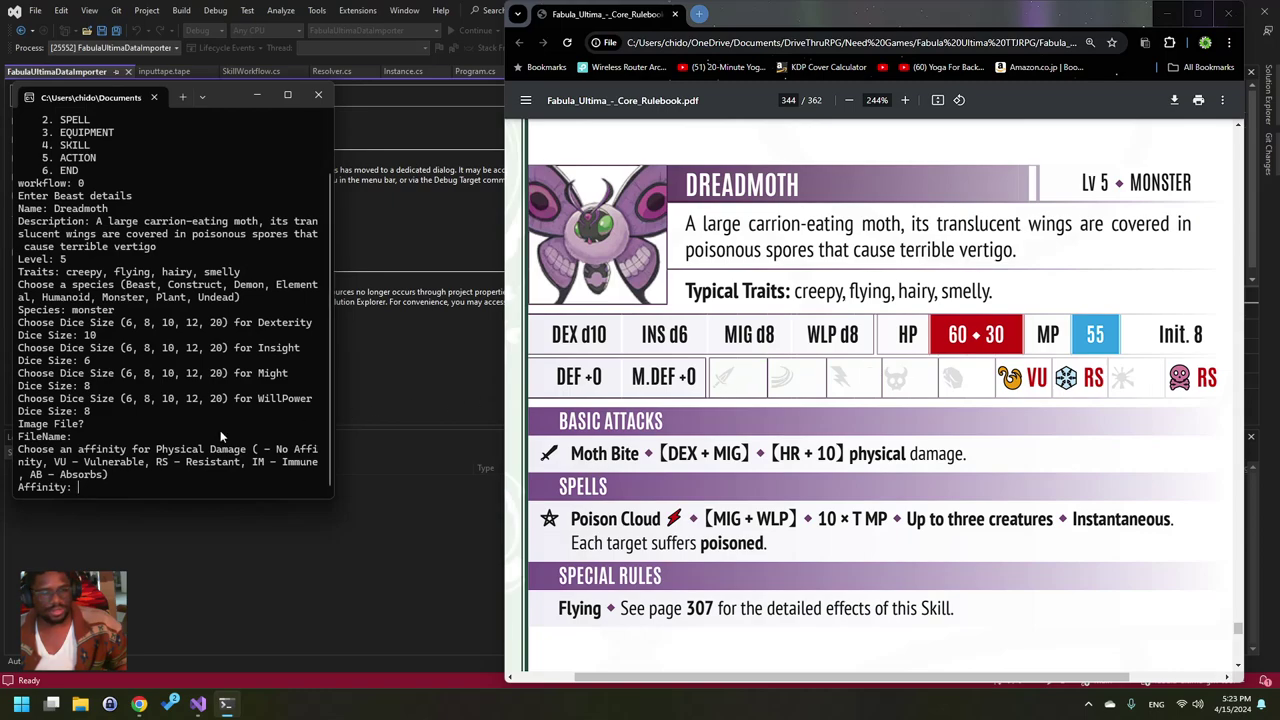
{"action": "key", "text": "Return"}
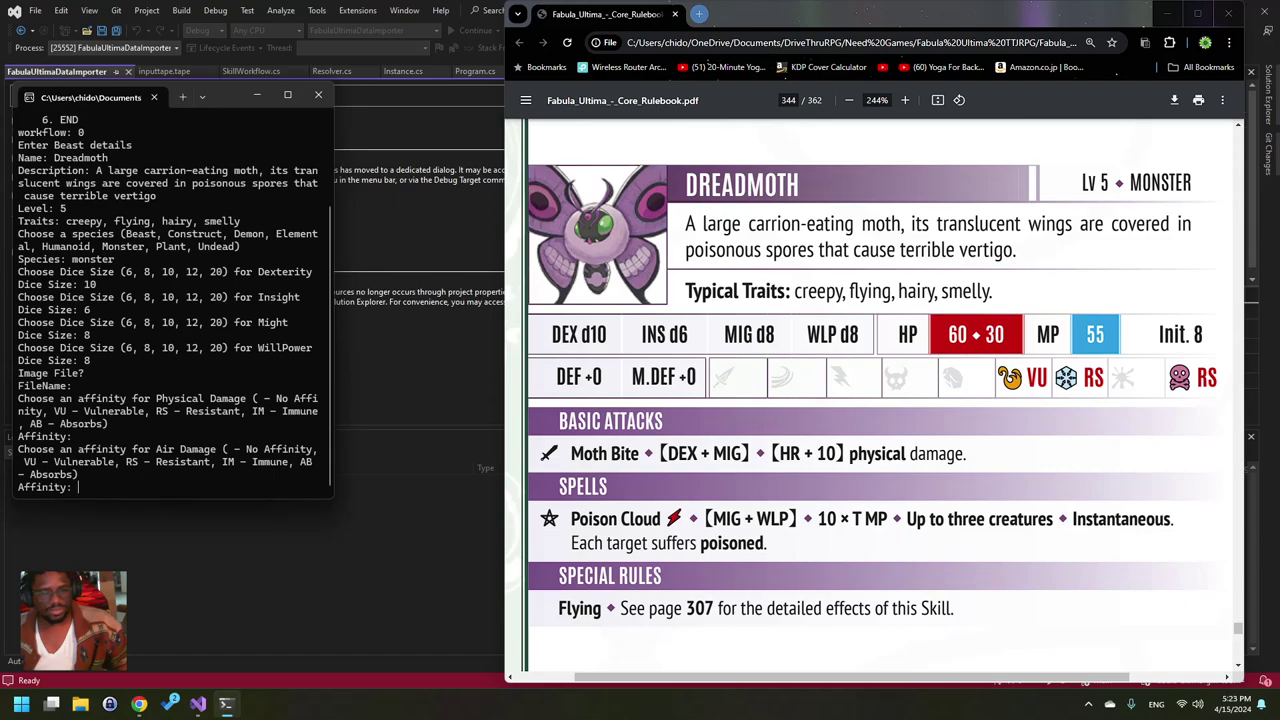
{"action": "key", "text": "Return"}
{"action": "key", "text": "Return"}
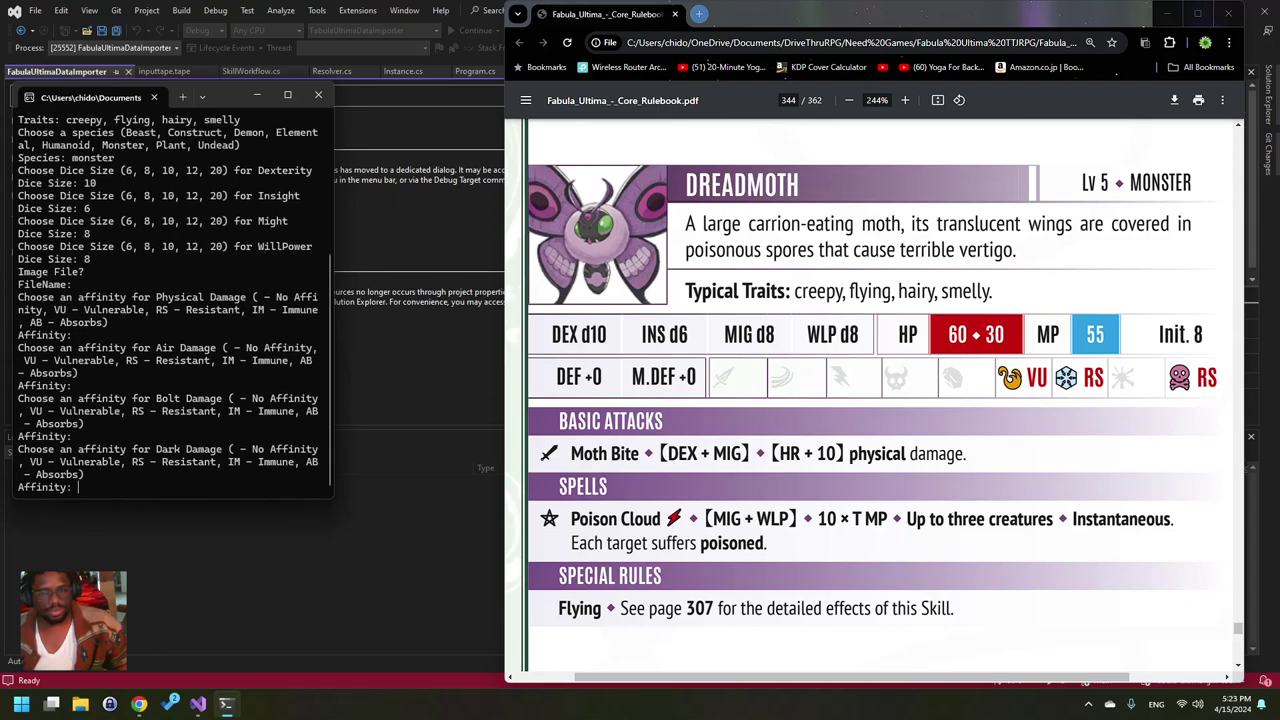
{"action": "key", "text": "Return"}
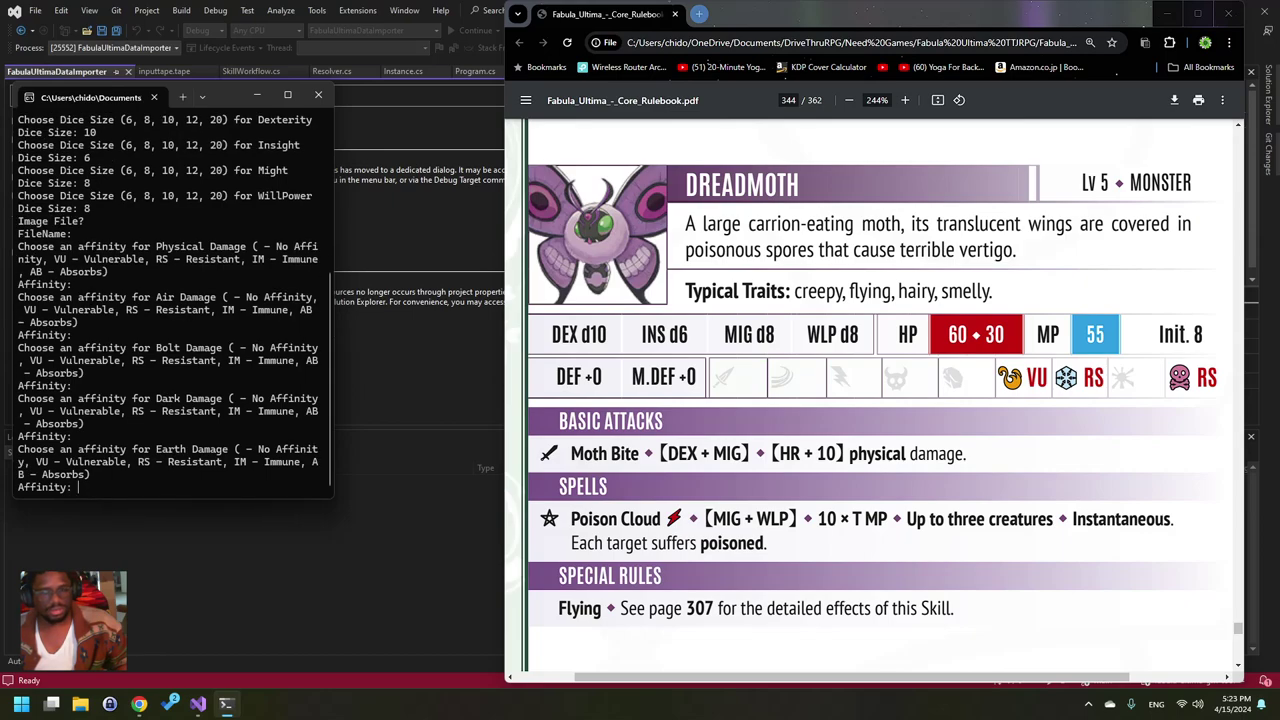
- Leave Earth blank, make Fire VU and Ice RS, and type RS for Poison
{"action": "key", "text": "Return"}
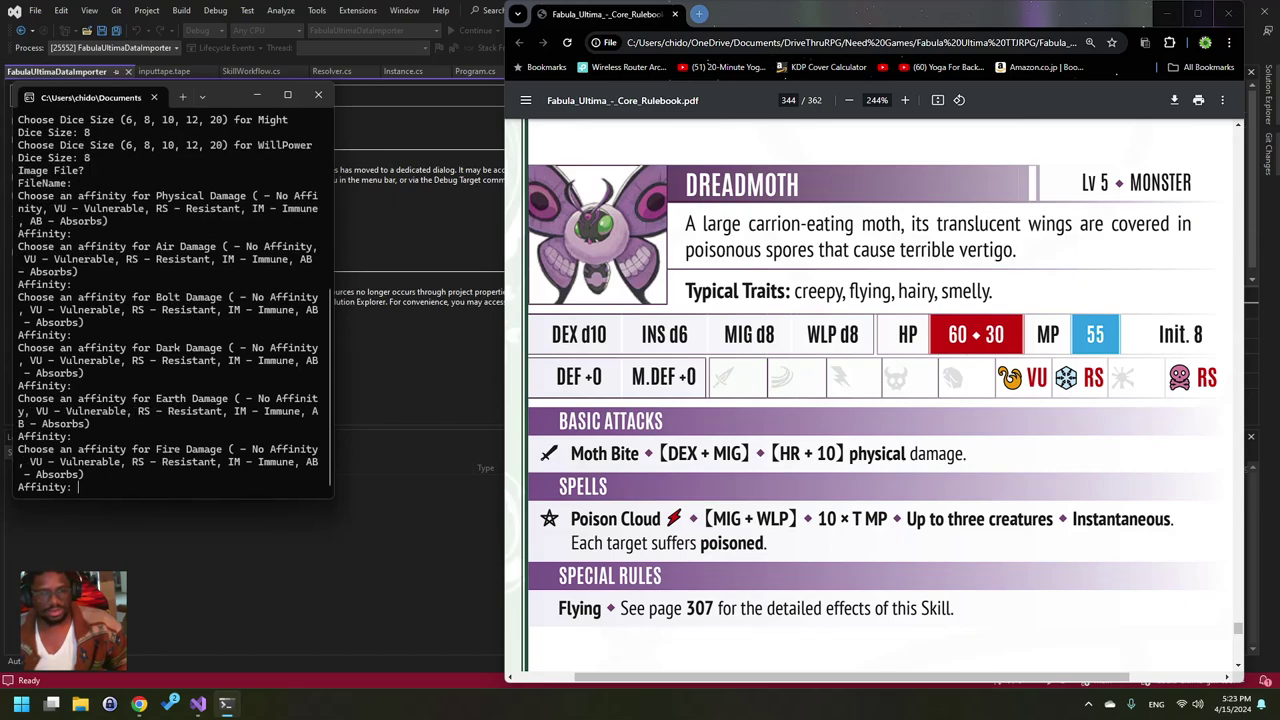
{"action": "type", "text": "VU"}
{"action": "key", "text": "Return"}
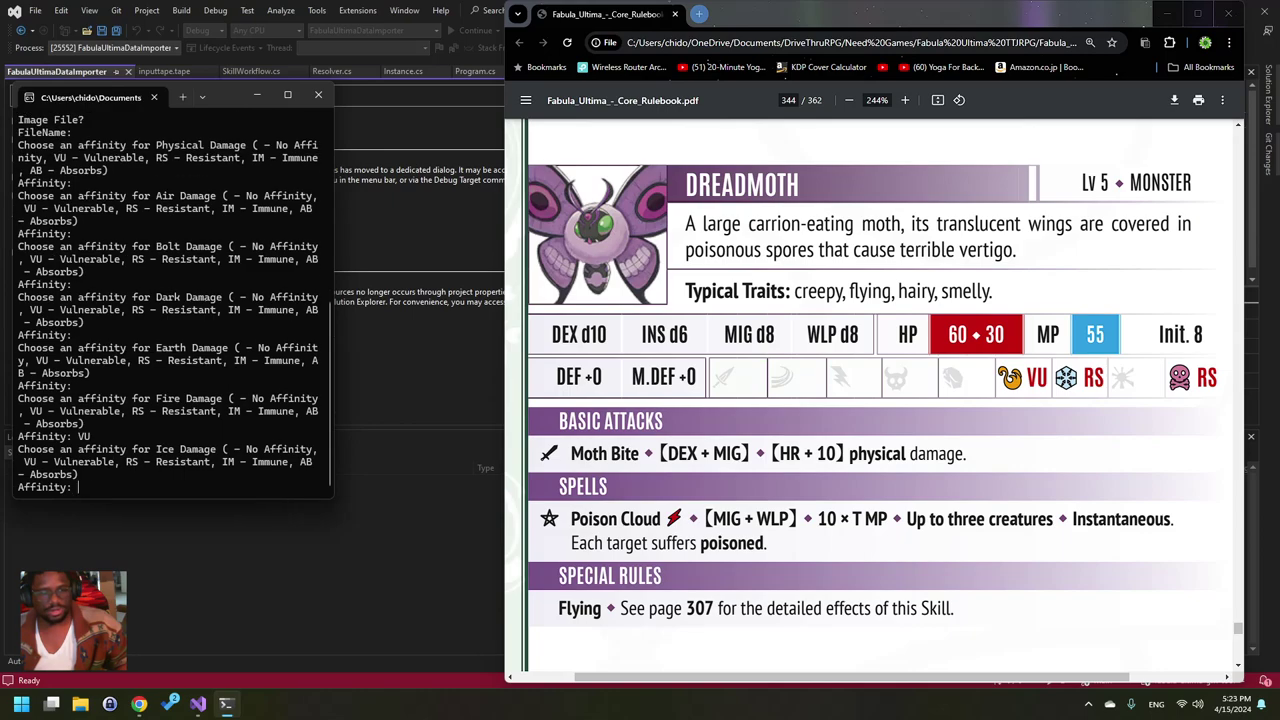
{"action": "type", "text": "RS"}
{"action": "key", "text": "Return"}
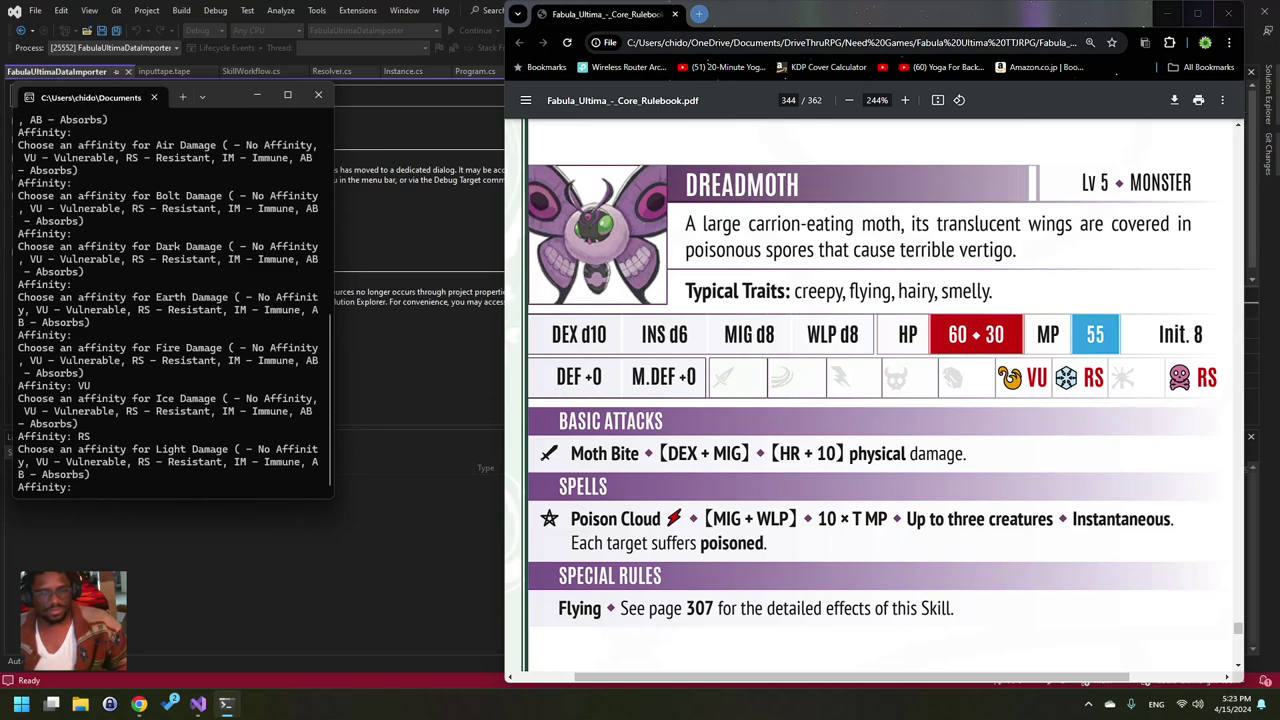
{"action": "key", "text": "Return"}
{"action": "type", "text": "RS"}
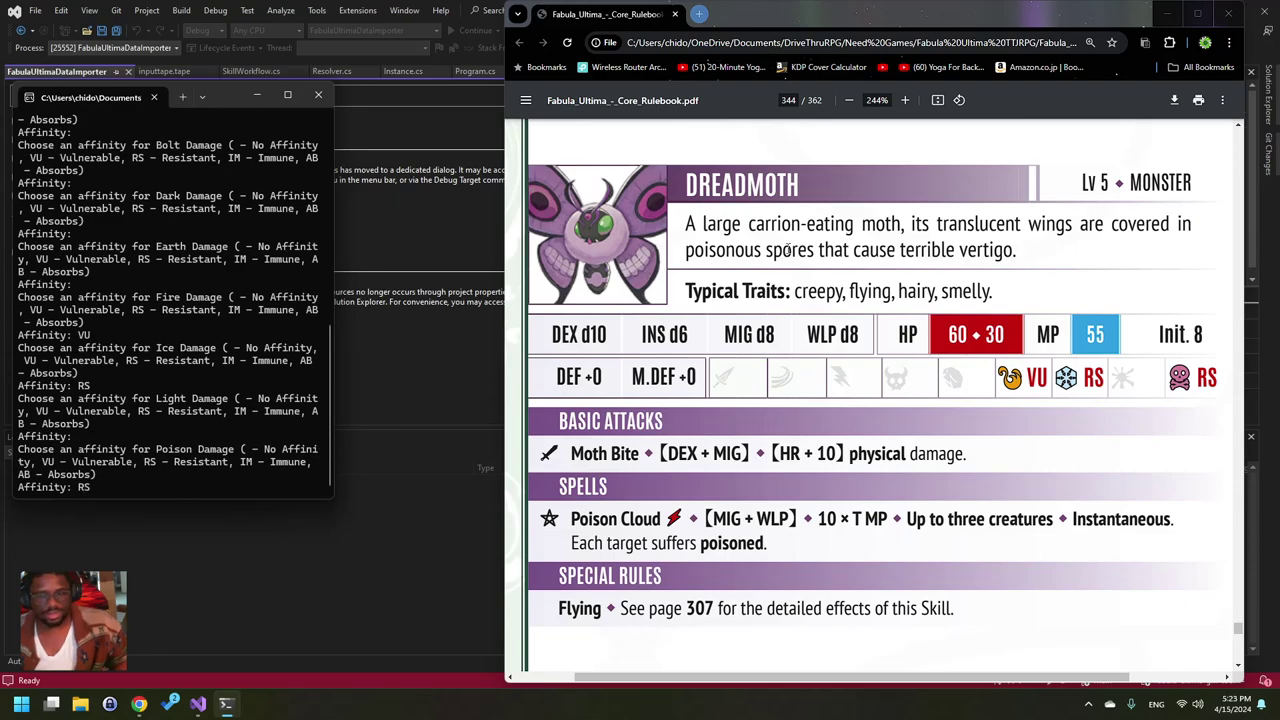
{"action": "scroll", "coordinate": [1137, 440], "scroll_direction": "down", "scroll_amount": 3, "text": "ctrl"}
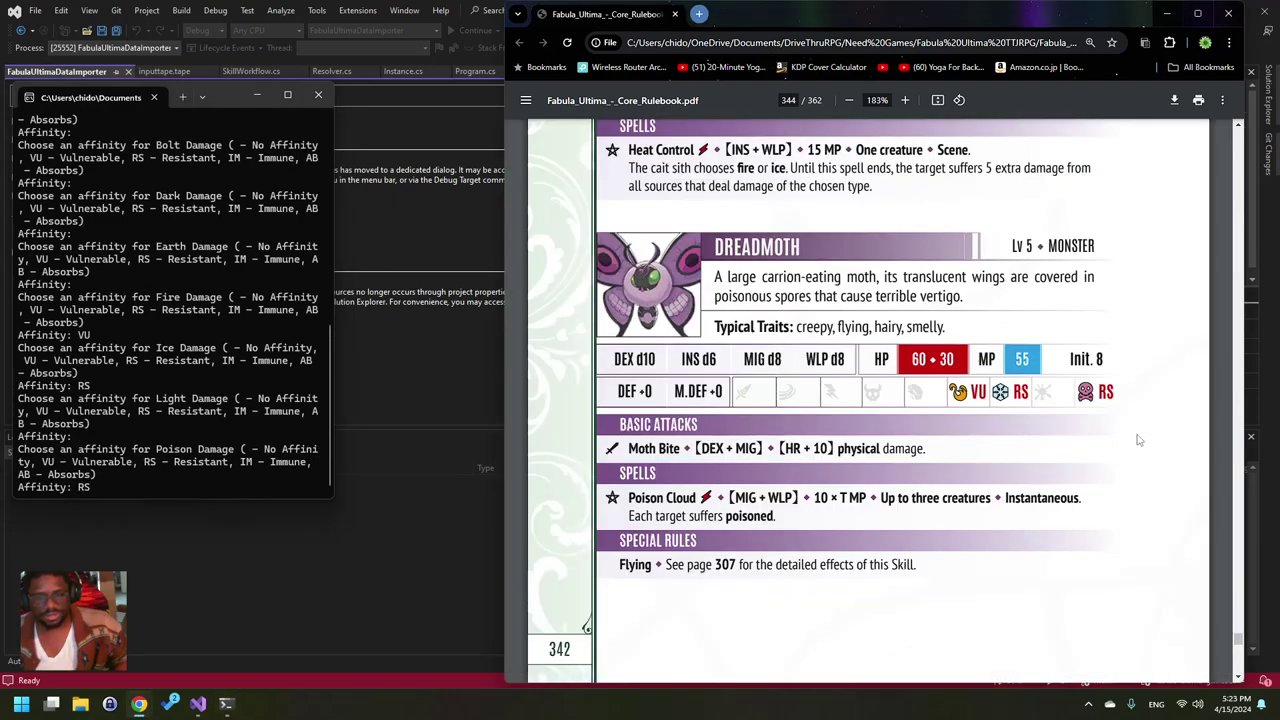
{"action": "left_click", "coordinate": [226, 455]}
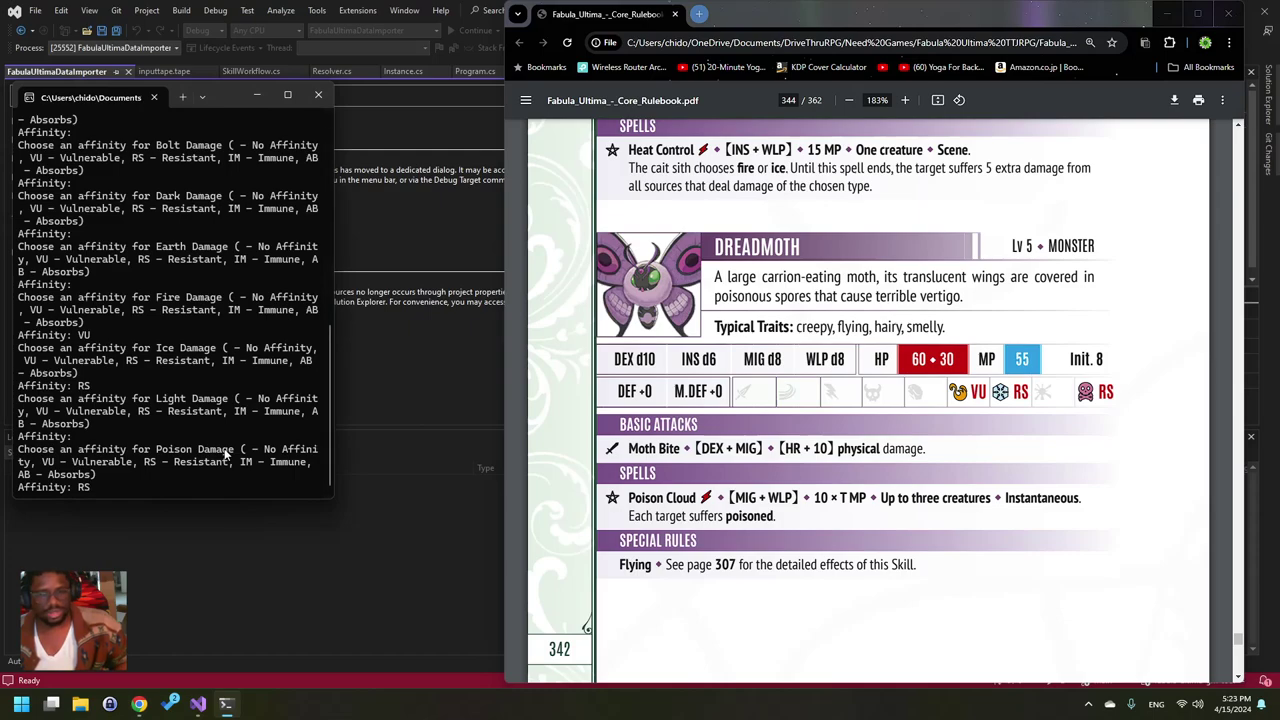
- Confirm Poison RS, then enter 60 HP, 55 MP, magic defense 0 and defense 0
{"action": "key", "text": "Return"}
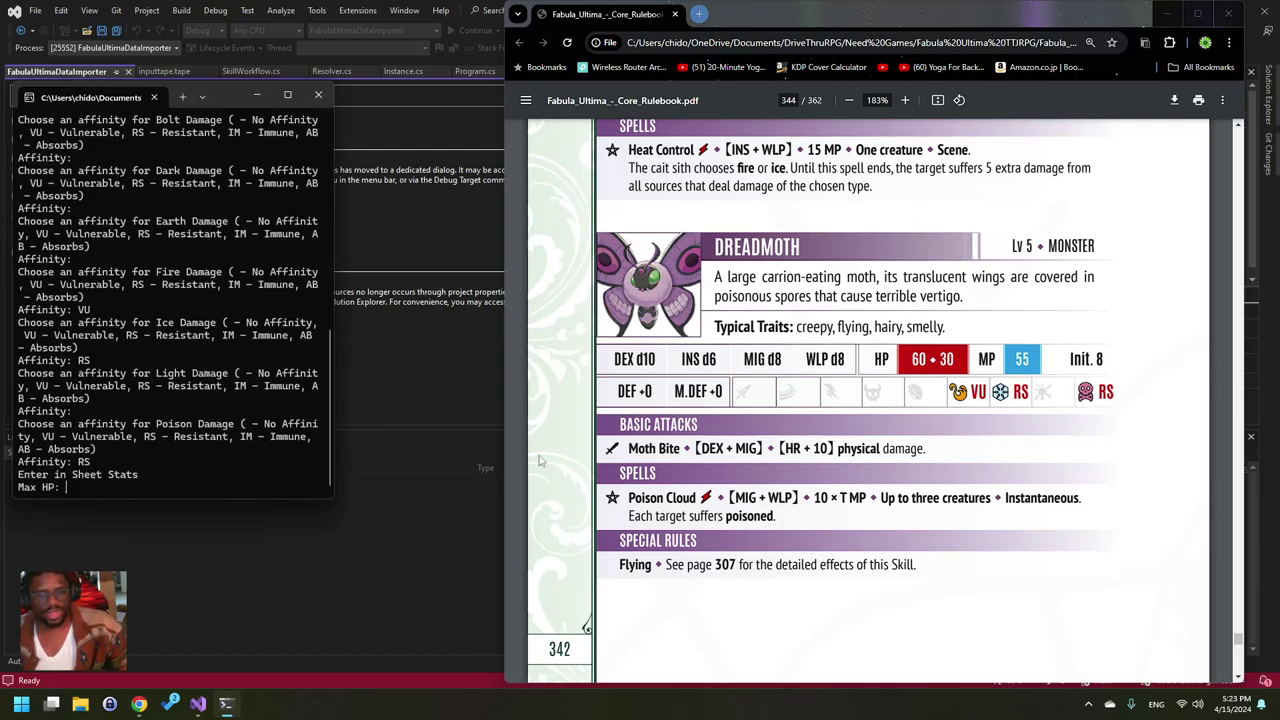
{"action": "type", "text": "60"}
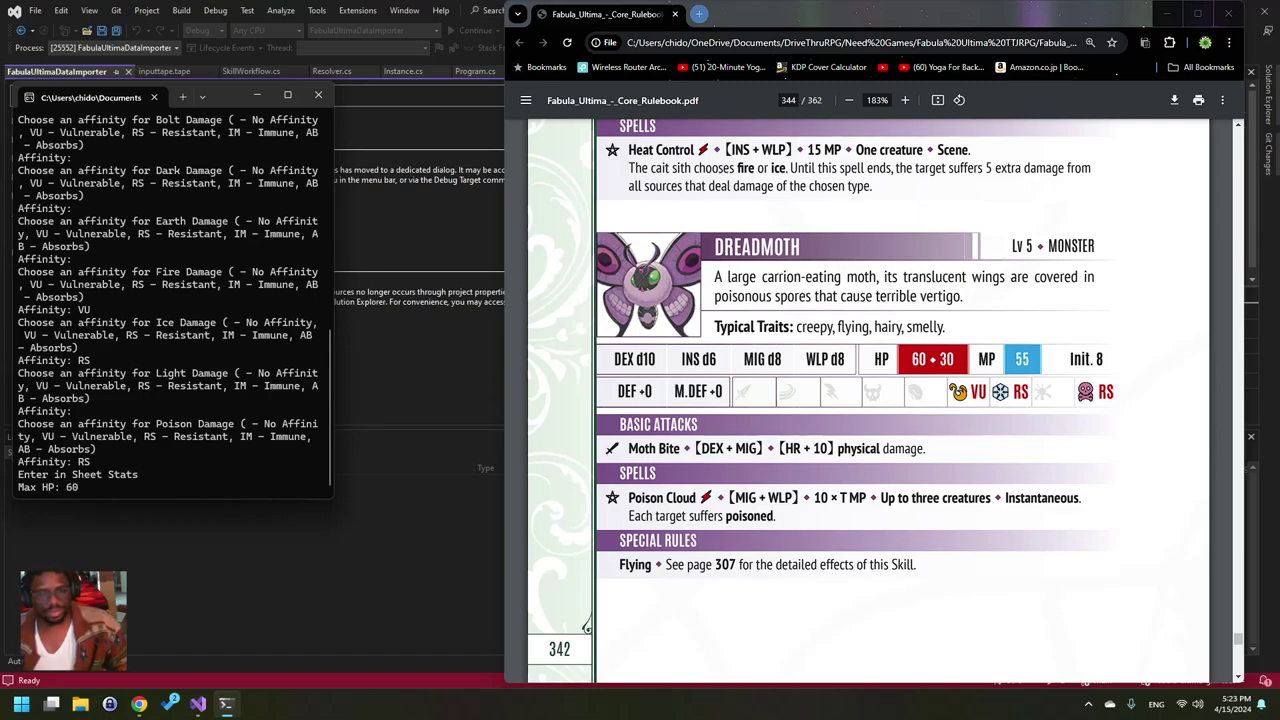
{"action": "key", "text": "Return"}
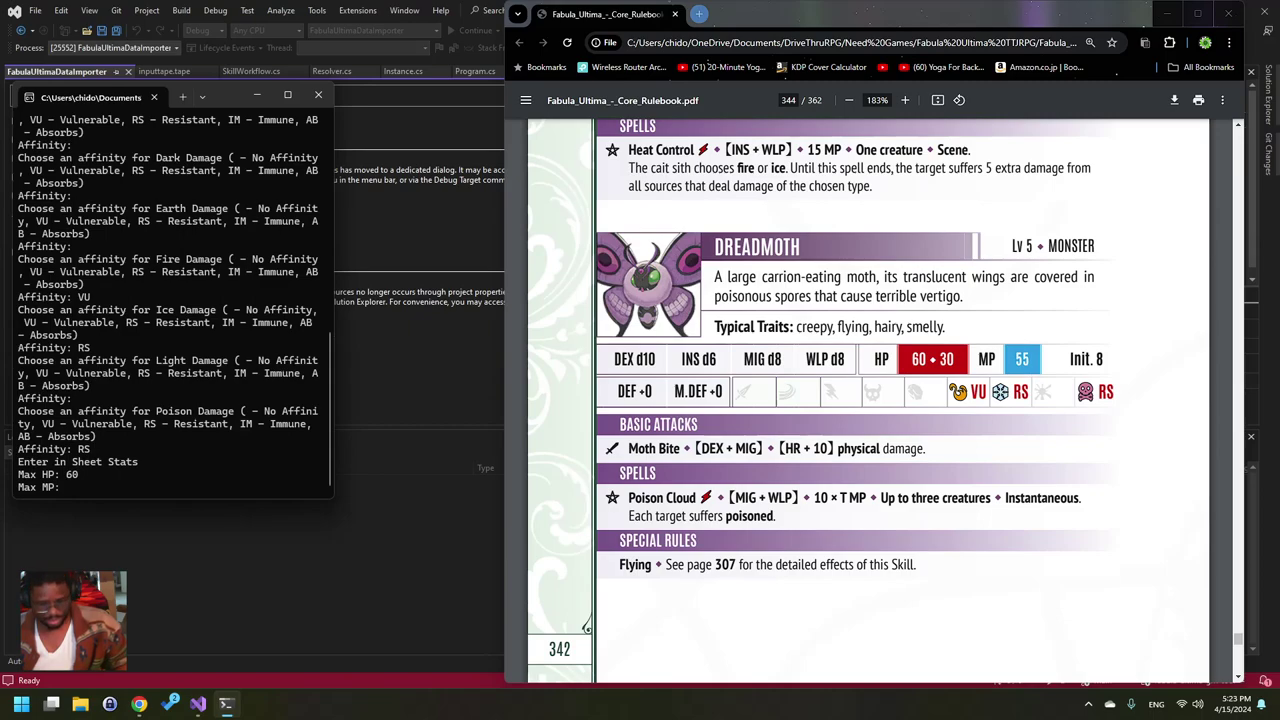
{"action": "type", "text": "55"}
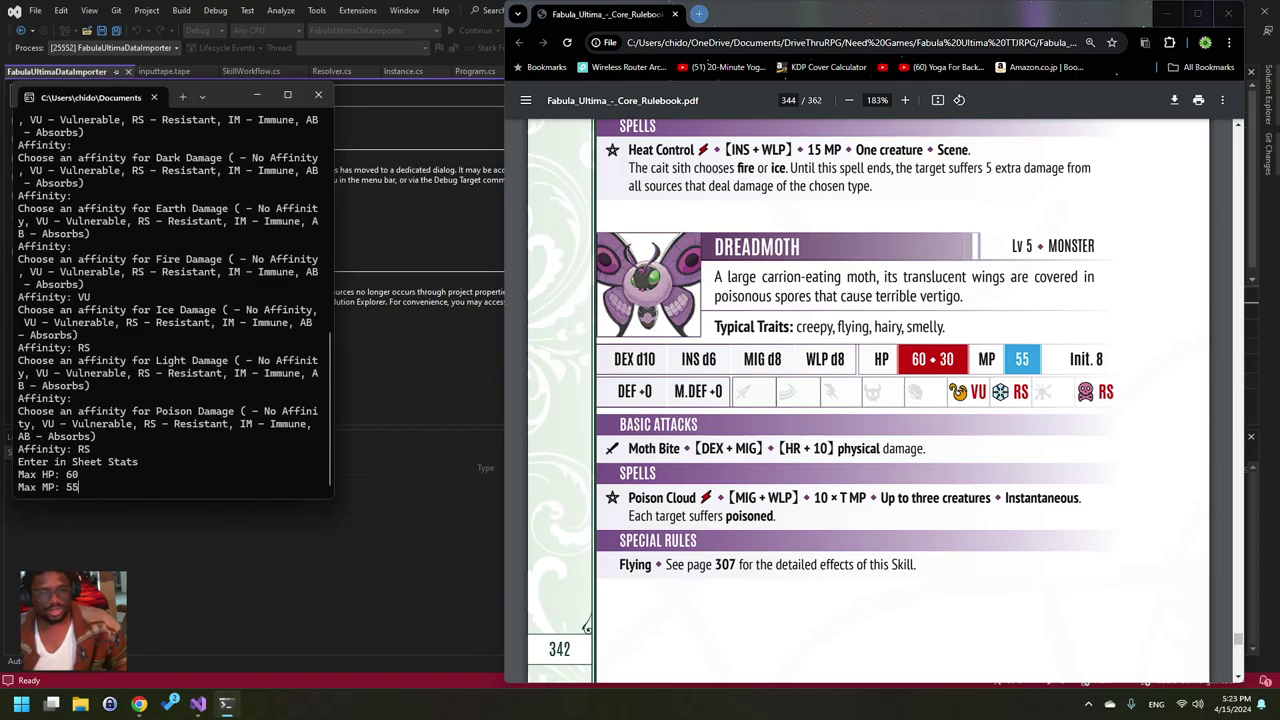
{"action": "key", "text": "Return"}
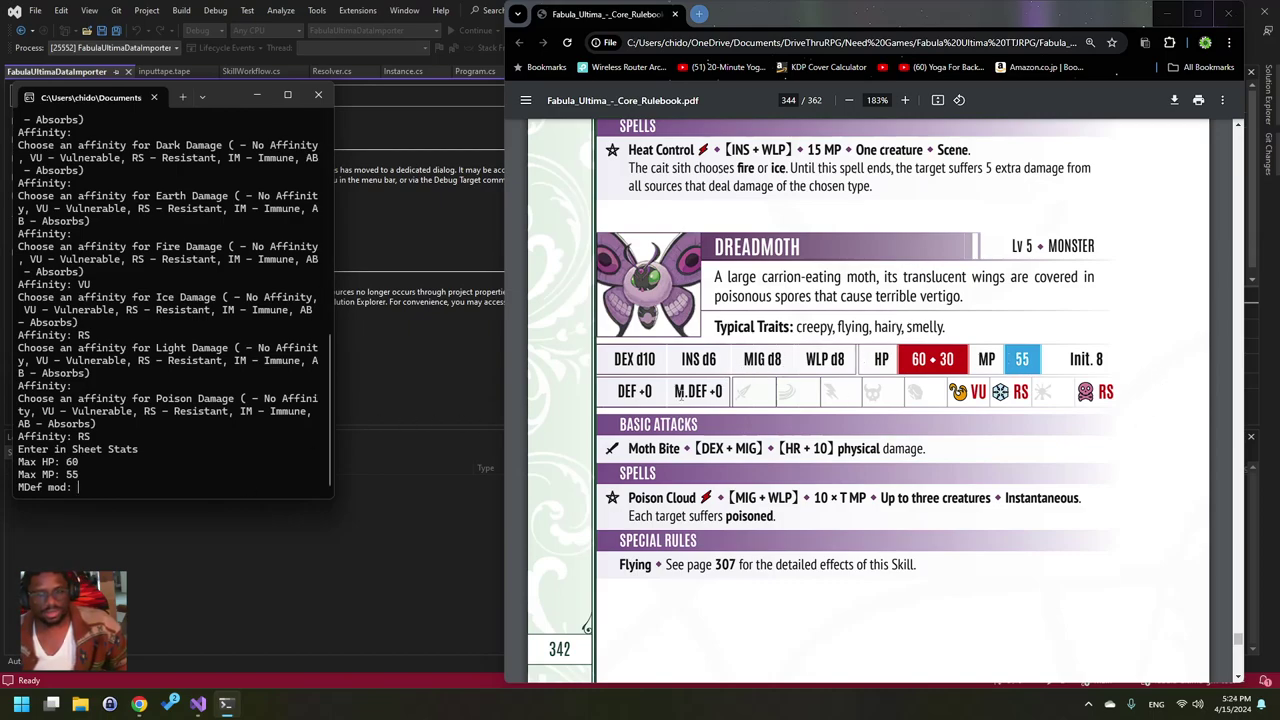
{"action": "type", "text": "0"}
{"action": "key", "text": "Return"}
{"action": "type", "text": "0"}
{"action": "key", "text": "Return"}
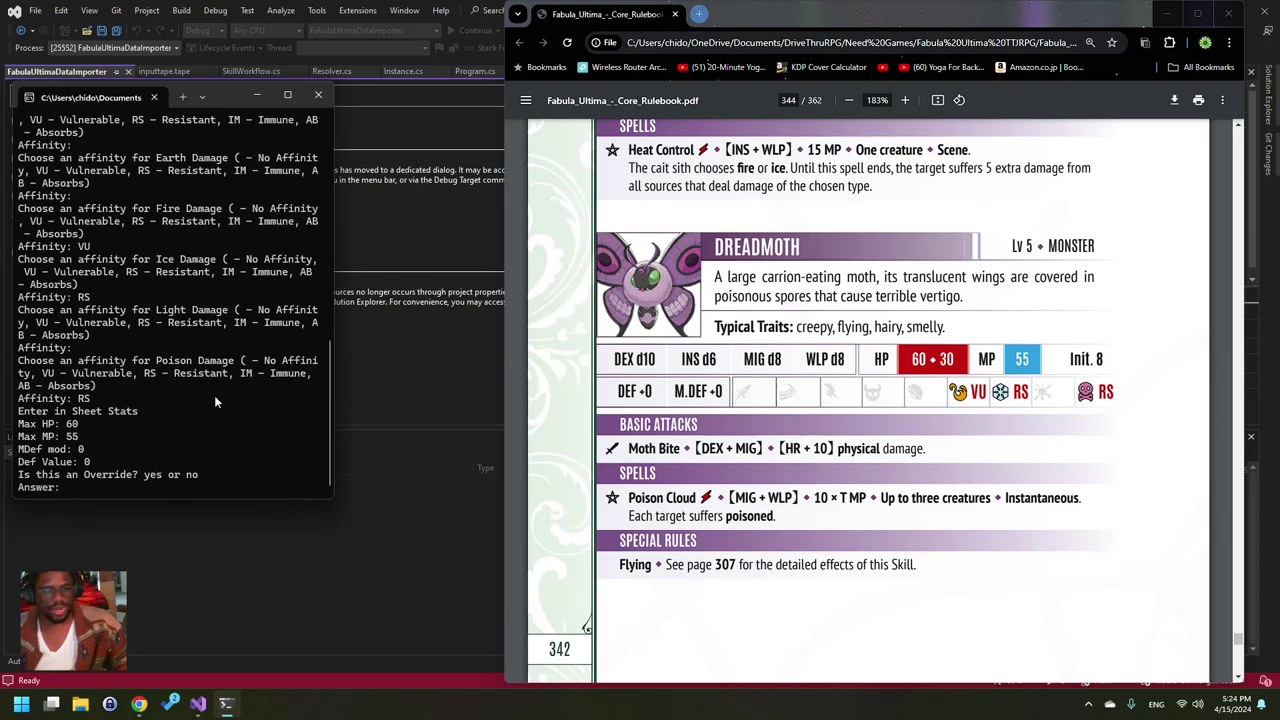
- Mark the stats as no override, set initiative 8, and give no equipment
{"action": "type", "text": "no"}
{"action": "key", "text": "Return"}
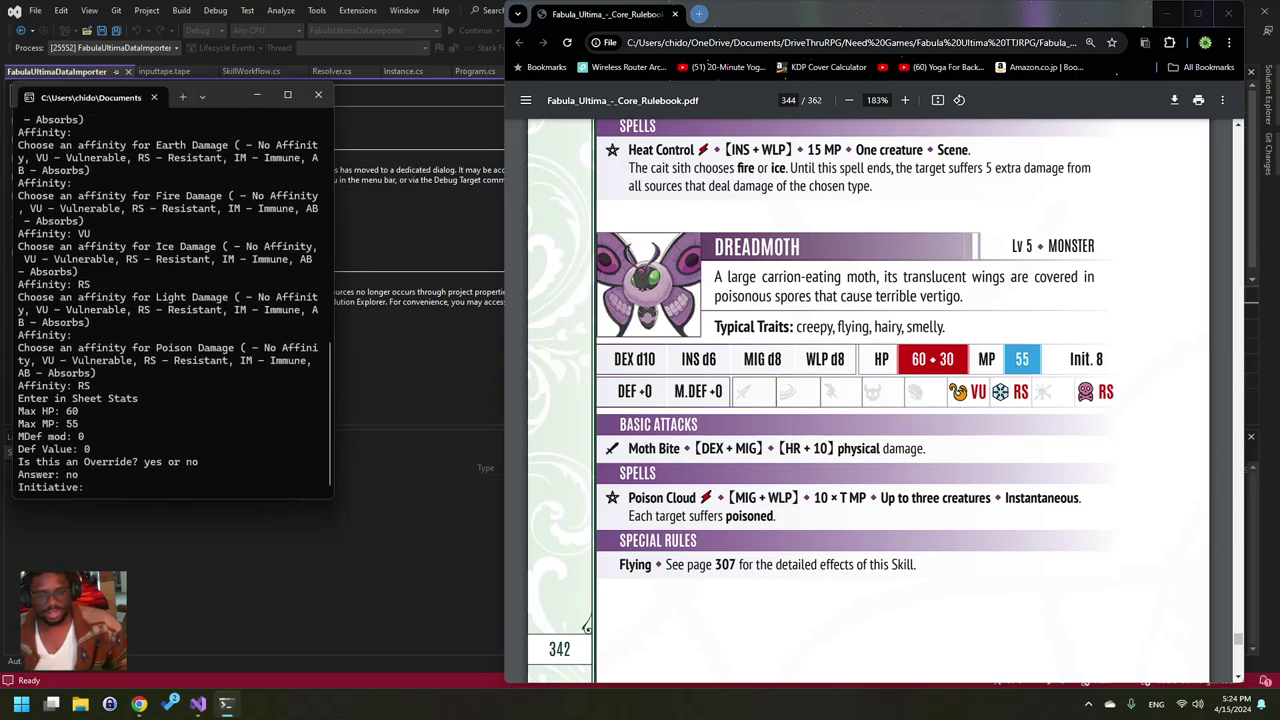
{"action": "type", "text": "8"}
{"action": "key", "text": "Return"}
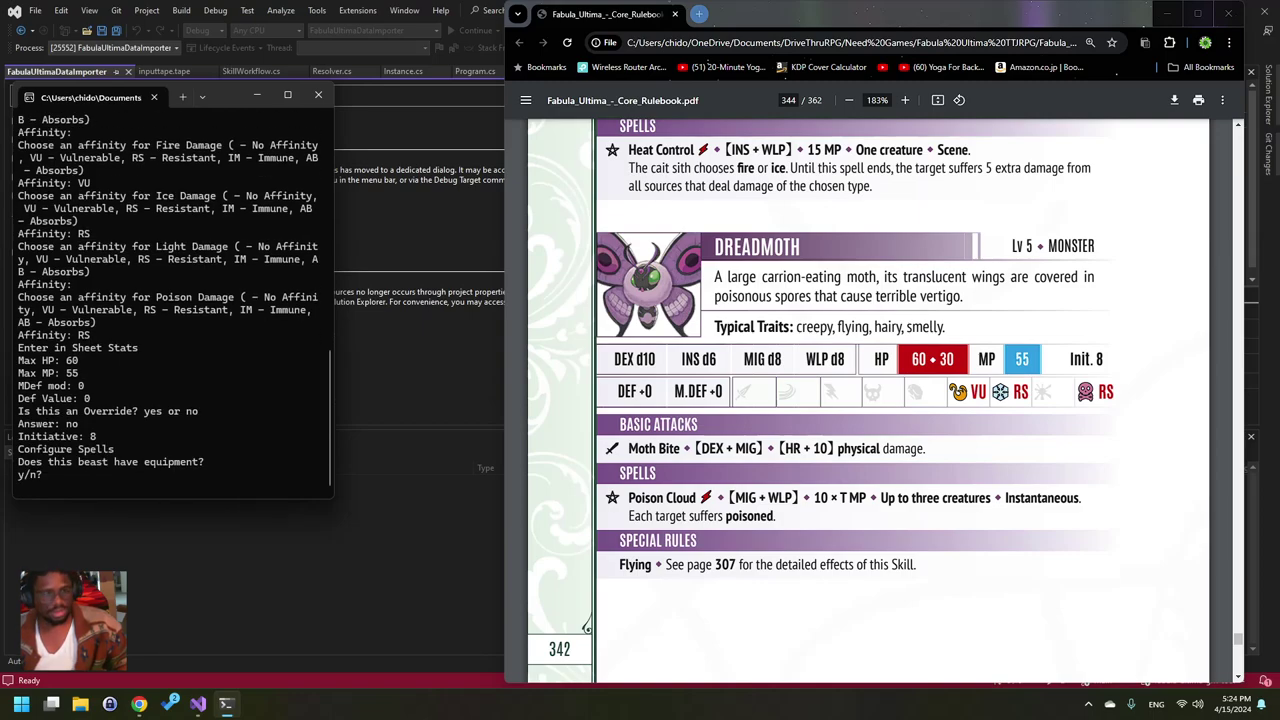
{"action": "type", "text": "n"}
{"action": "key", "text": "Return"}
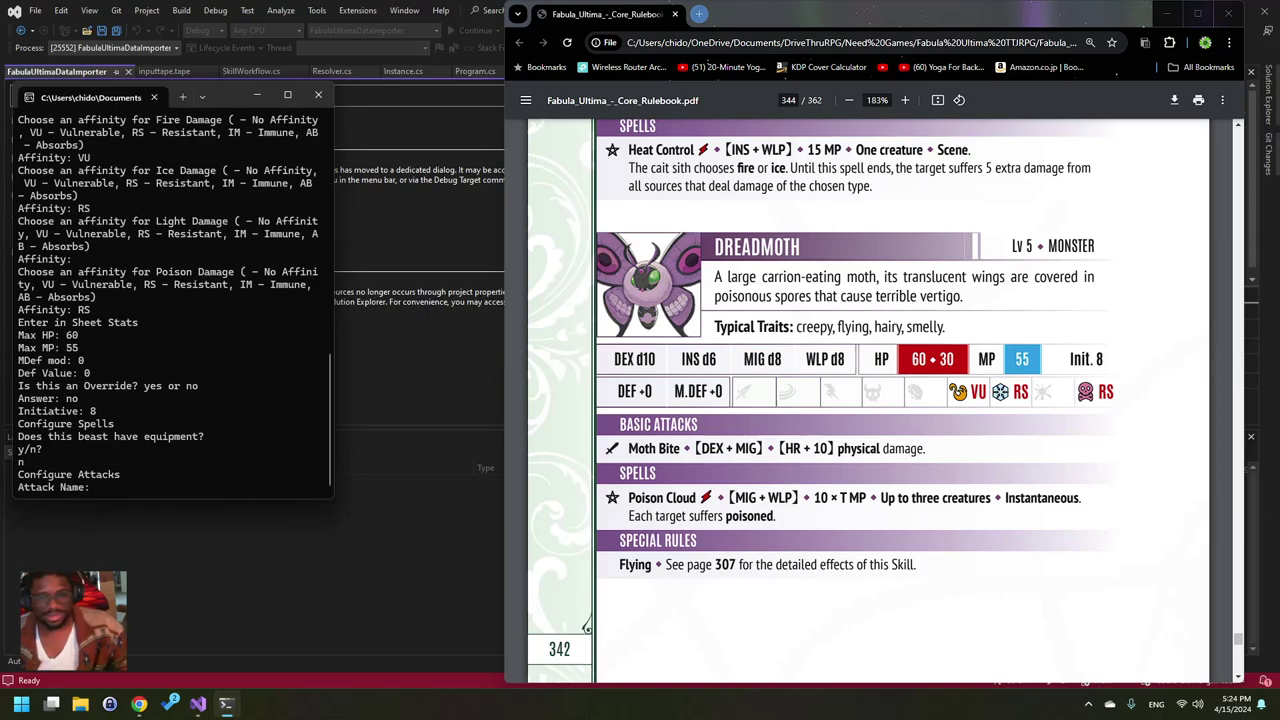
- Enter Moth Bite as Dreadmoth's only attack
{"action": "type", "text": "Moth "}
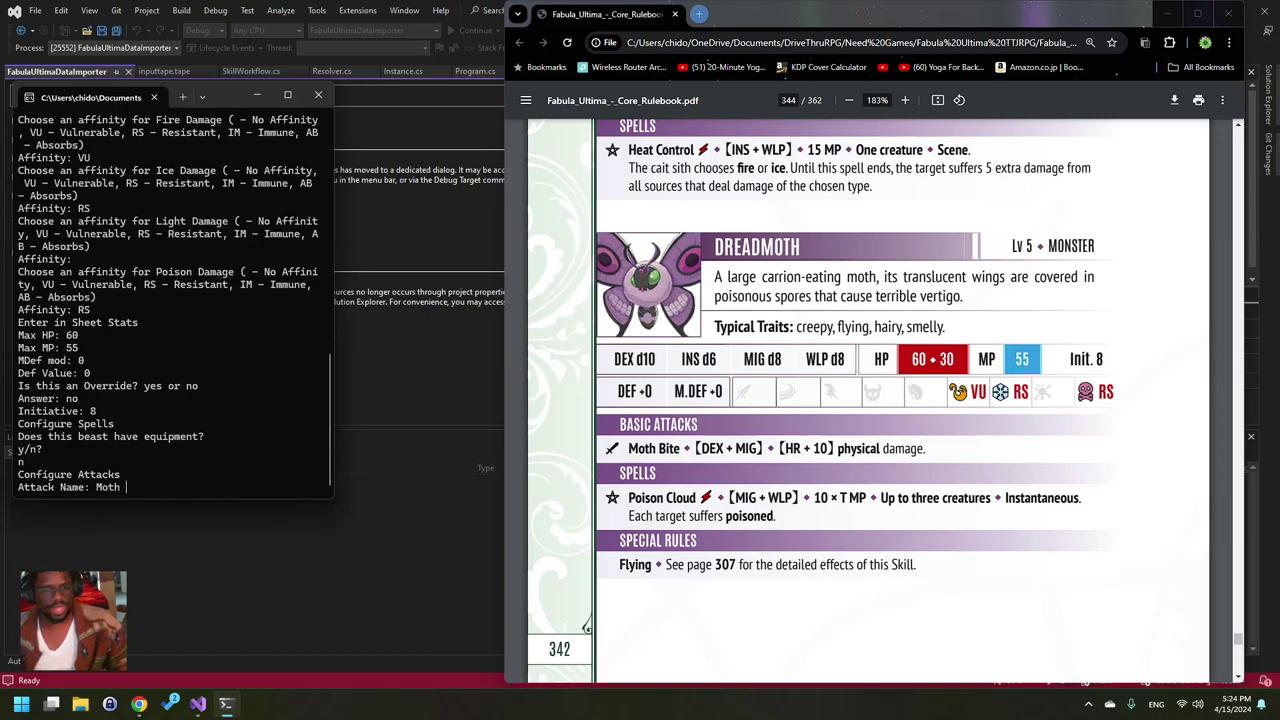
{"action": "type", "text": "Bite"}
{"action": "key", "text": "Return"}
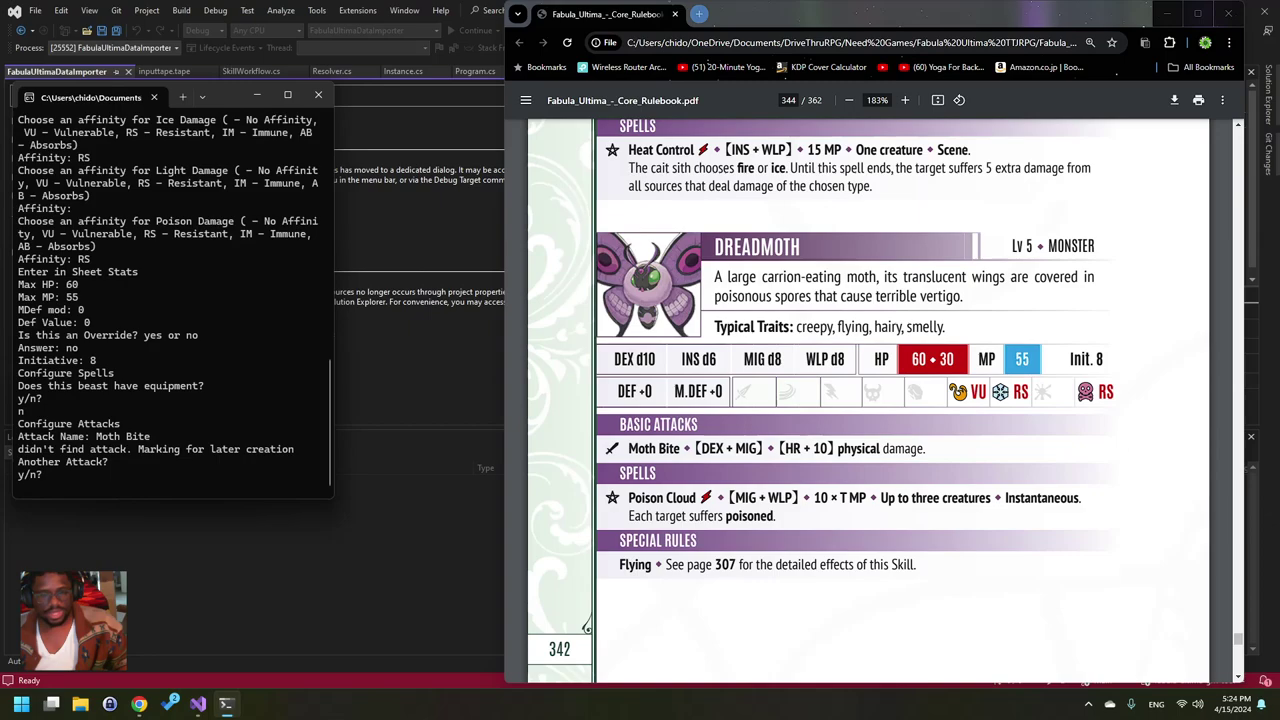
{"action": "type", "text": "n"}
{"action": "key", "text": "Return"}
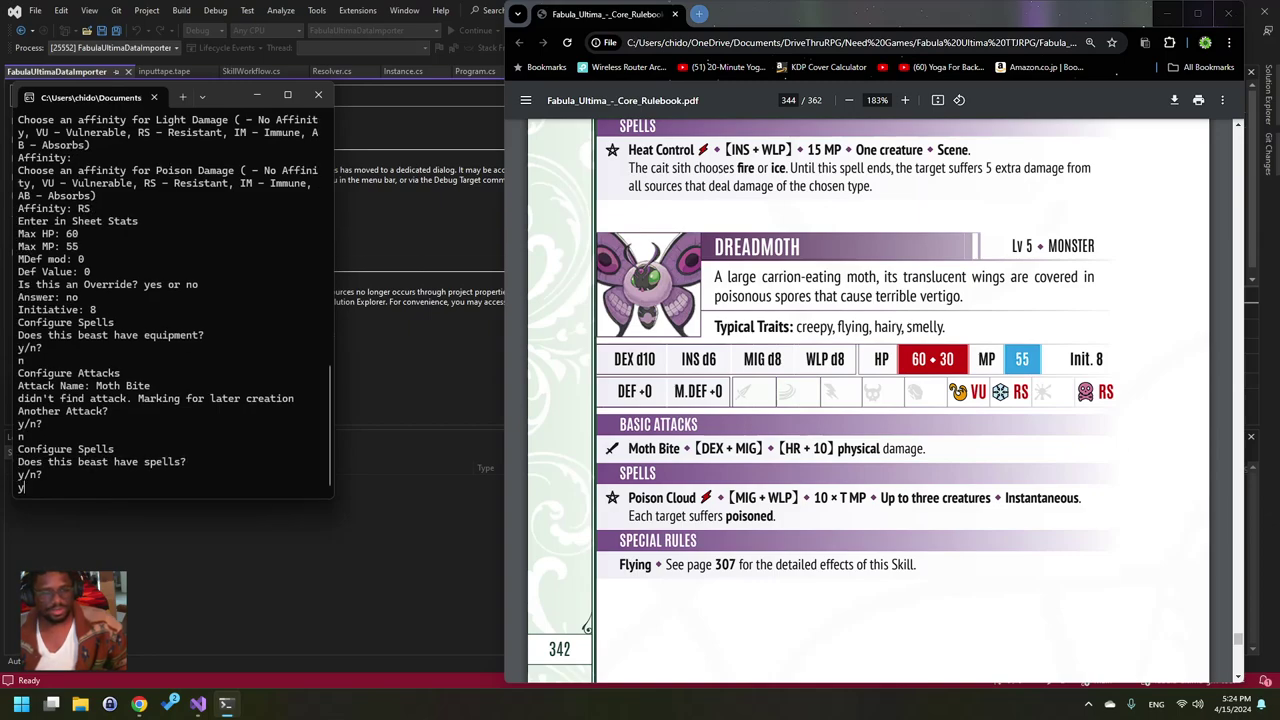
- Add Poison Cloud as the only spell and decline any other actions
{"action": "type", "text": "y"}
{"action": "key", "text": "Return"}
{"action": "type", "text": "Poi"}
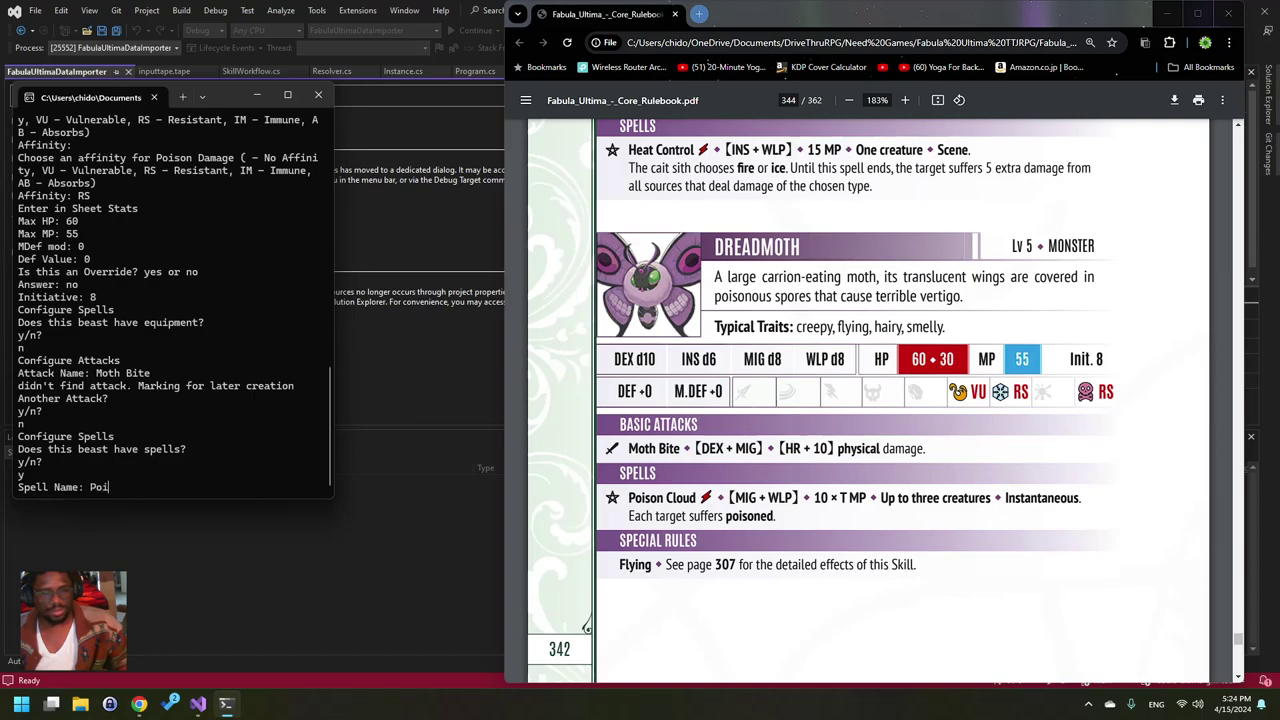
{"action": "type", "text": "son Cloud"}
{"action": "key", "text": "Return"}
{"action": "type", "text": "n"}
{"action": "key", "text": "Return"}
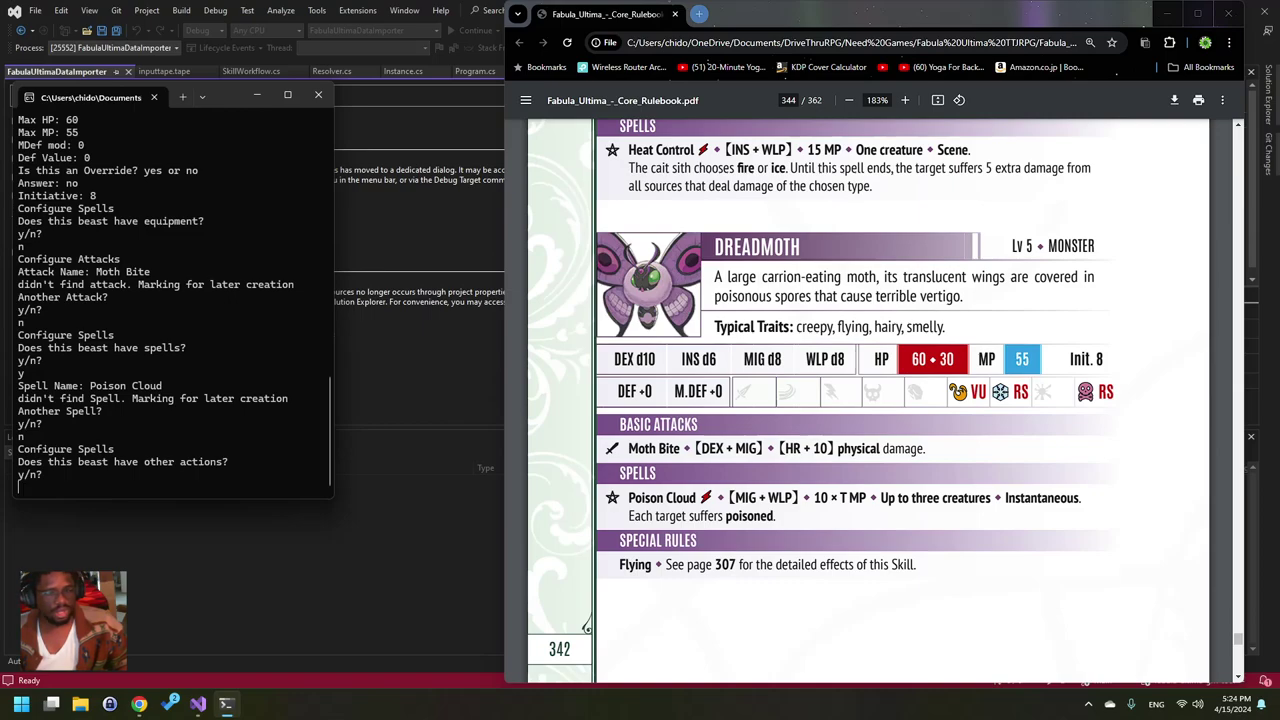
{"action": "type", "text": "n"}
{"action": "key", "text": "Return"}
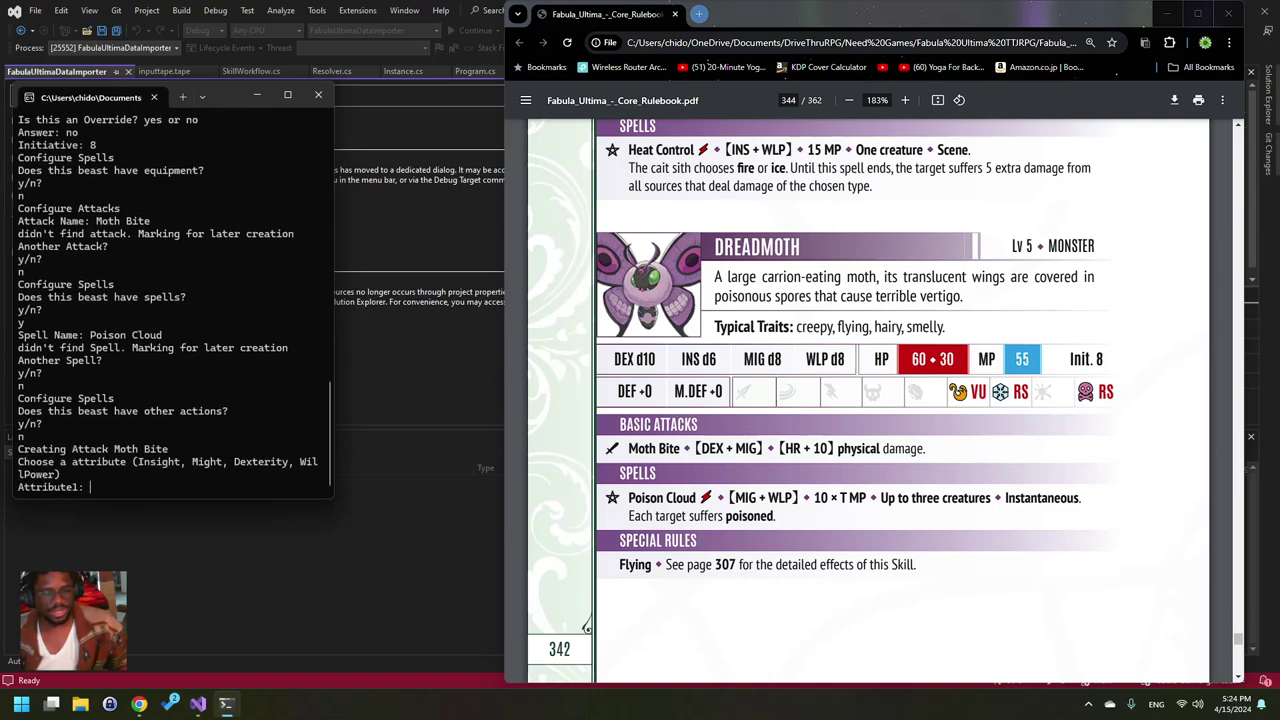
- Give Moth Bite the attributes Dexterity and Might, physical damage type, and mark it not ranged
{"action": "type", "text": "Des"}
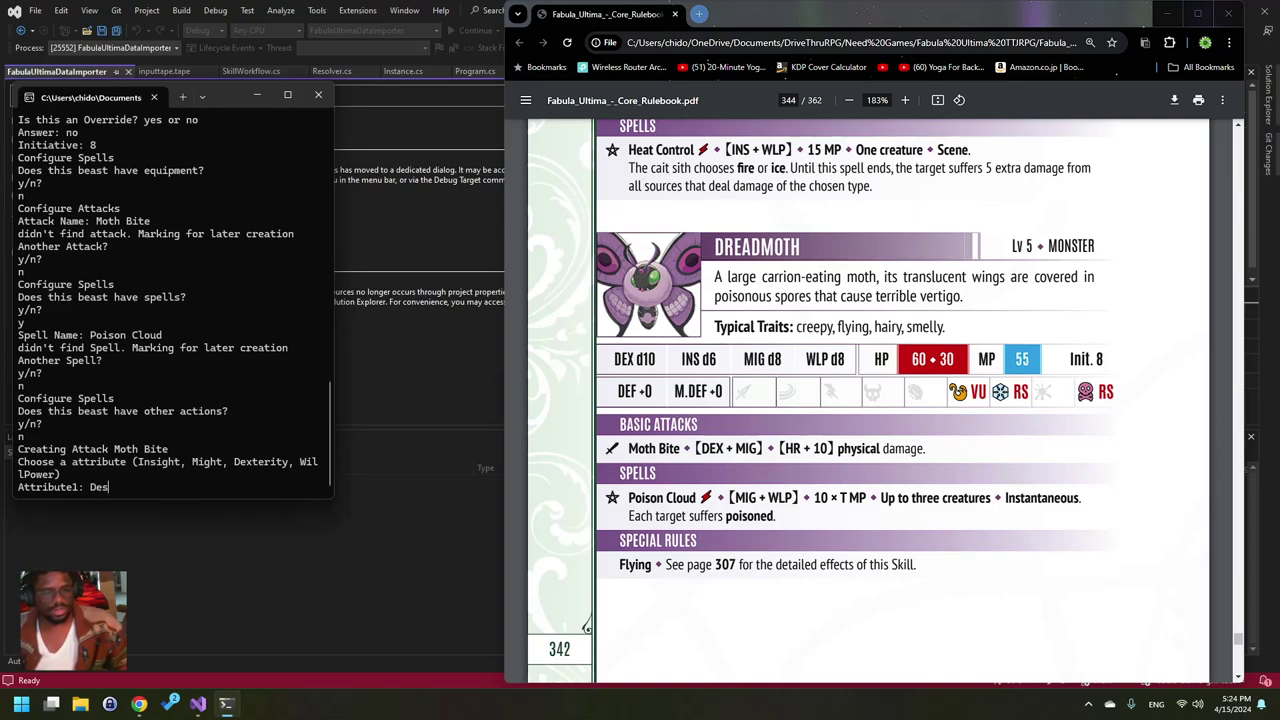
{"action": "type", "text": "terit"}
{"action": "key", "text": "BackSpace"}
{"action": "key", "text": "BackSpace"}
{"action": "key", "text": "BackSpace"}
{"action": "key", "text": "BackSpace"}
{"action": "key", "text": "BackSpace"}
{"action": "key", "text": "BackSpace"}
{"action": "type", "text": "xterity"}
{"action": "key", "text": "Return"}
{"action": "type", "text": "Might"}
{"action": "key", "text": "Return"}
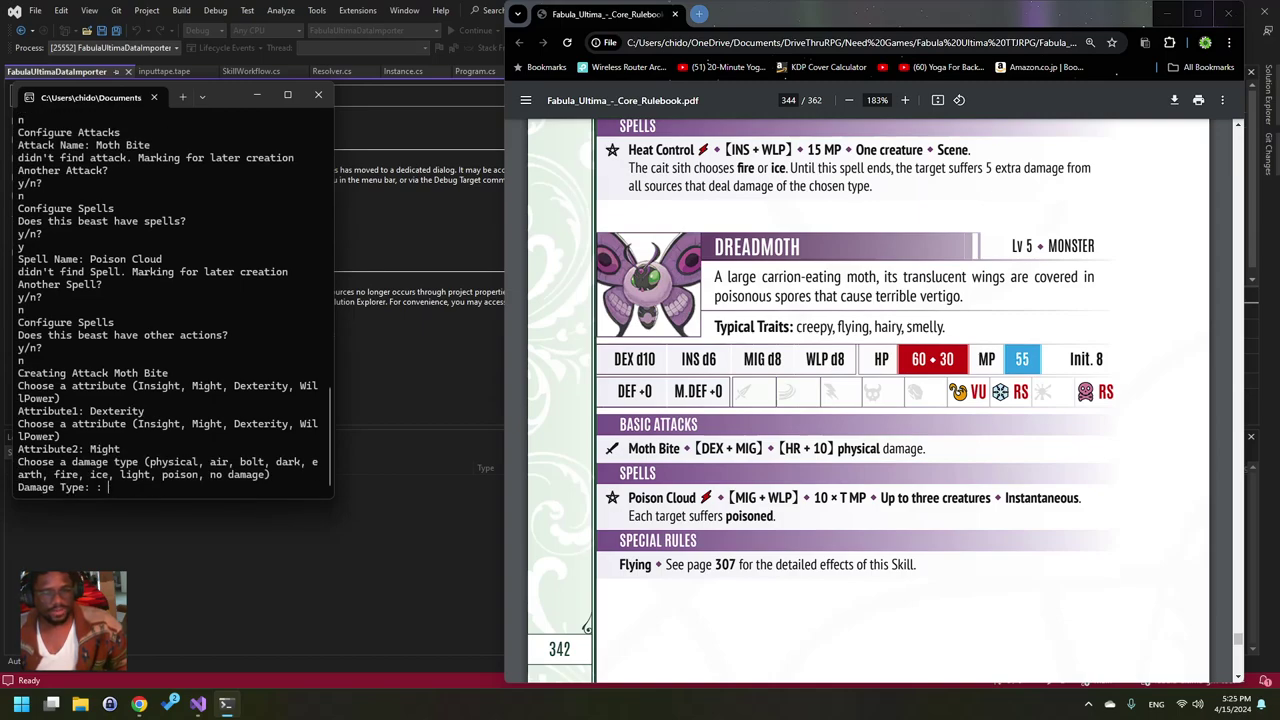
{"action": "type", "text": "physical"}
{"action": "key", "text": "Return"}
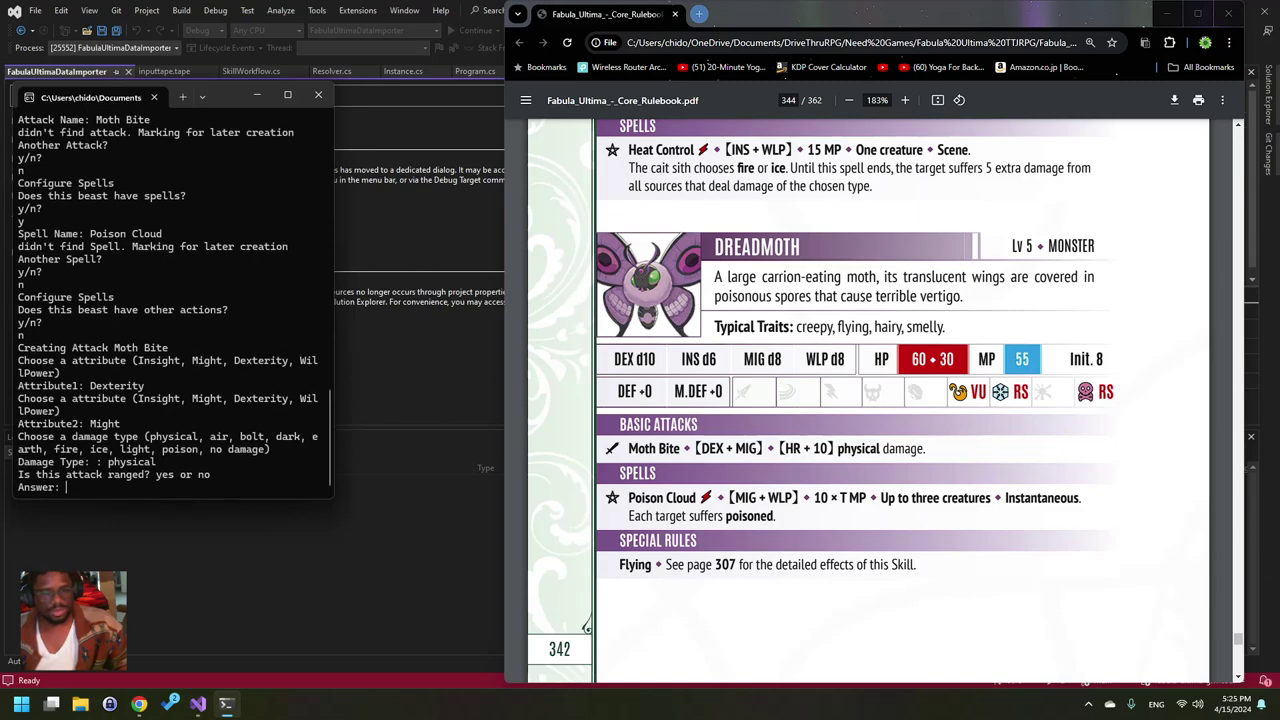
{"action": "type", "text": "no"}
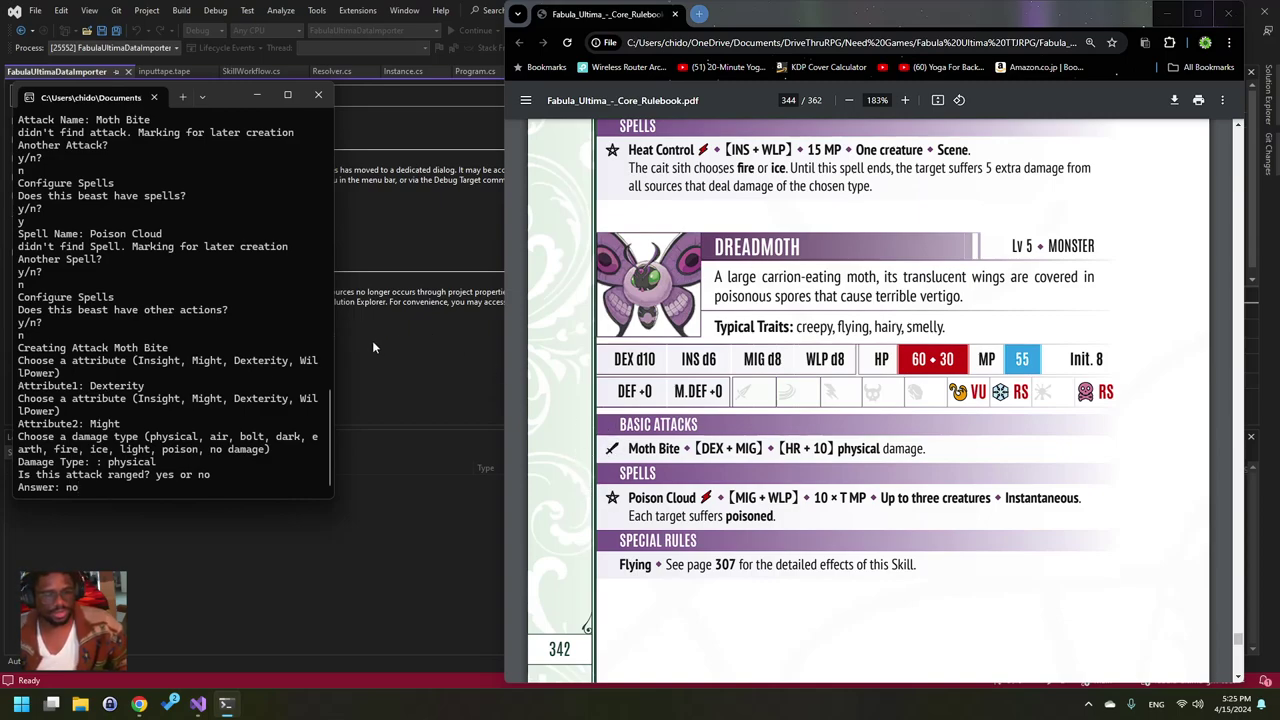
{"action": "key", "text": "Return"}
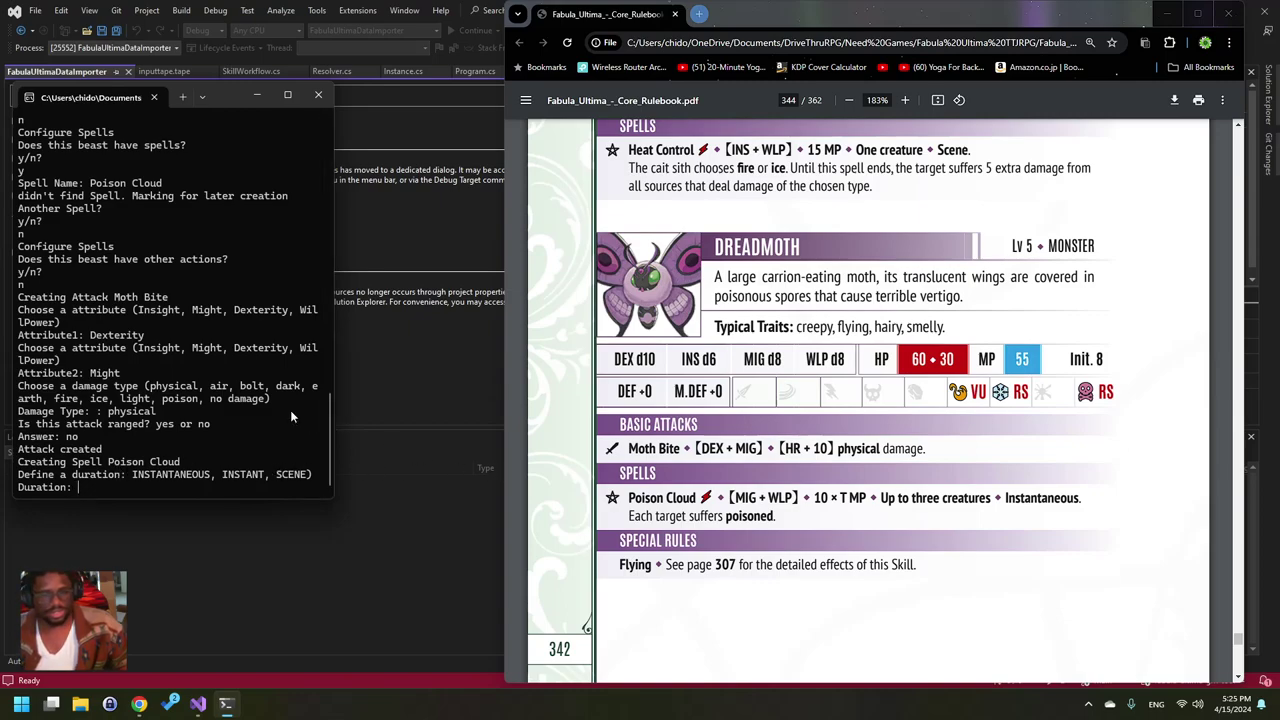
- Set Poison Cloud's duration to Instantaneous and its target to 'Up to 3 creatures'
{"action": "type", "text": "Instantaneous"}
{"action": "key", "text": "Return"}
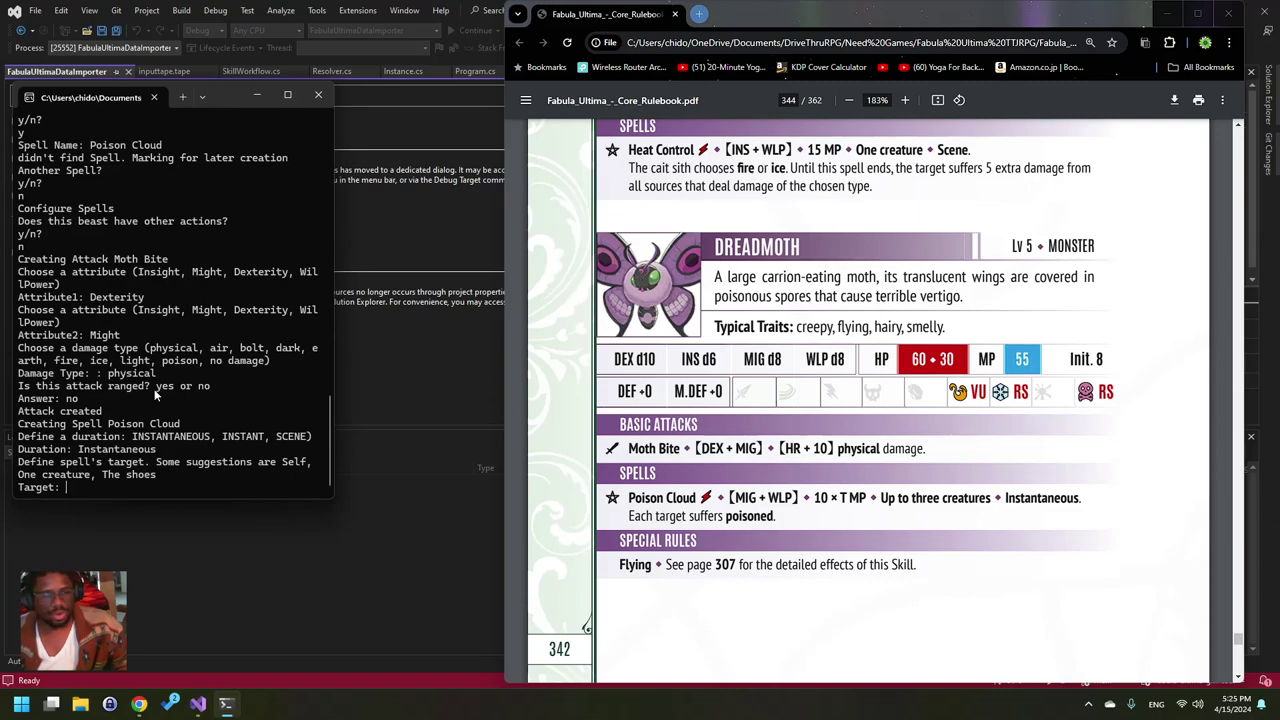
{"action": "type", "text": "Up to 3 creatures"}
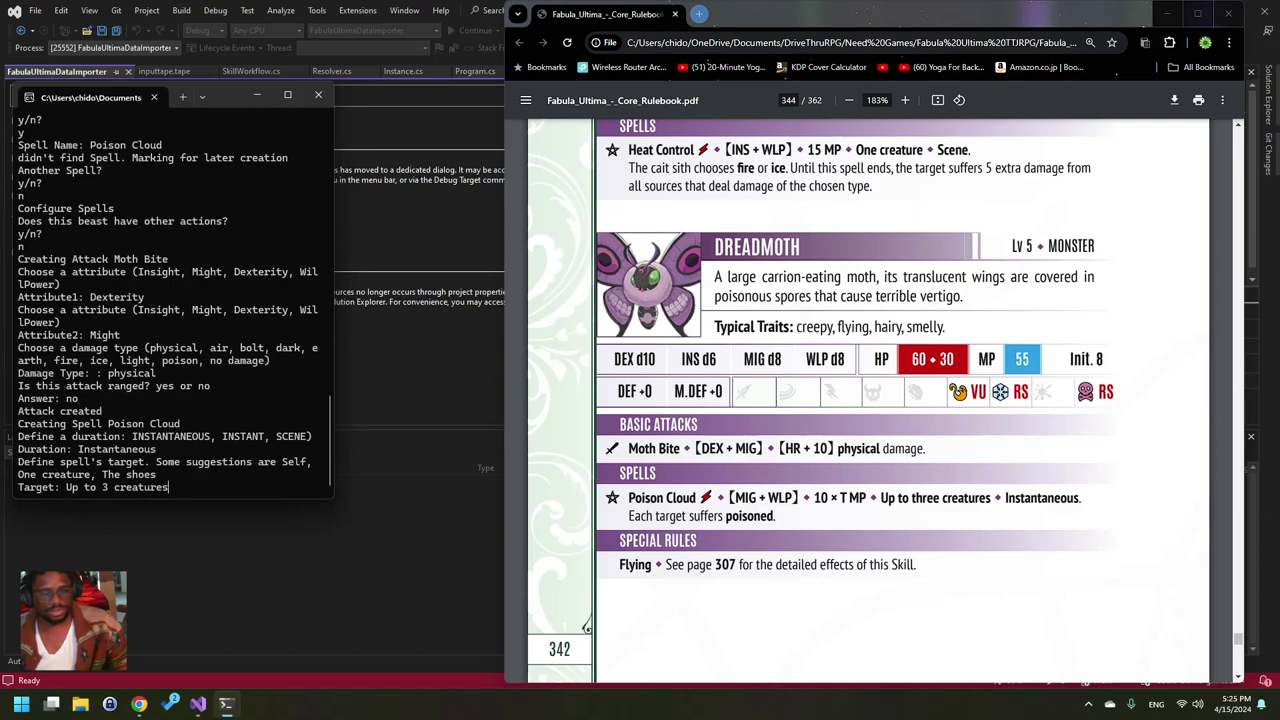
{"action": "key", "text": "Return"}
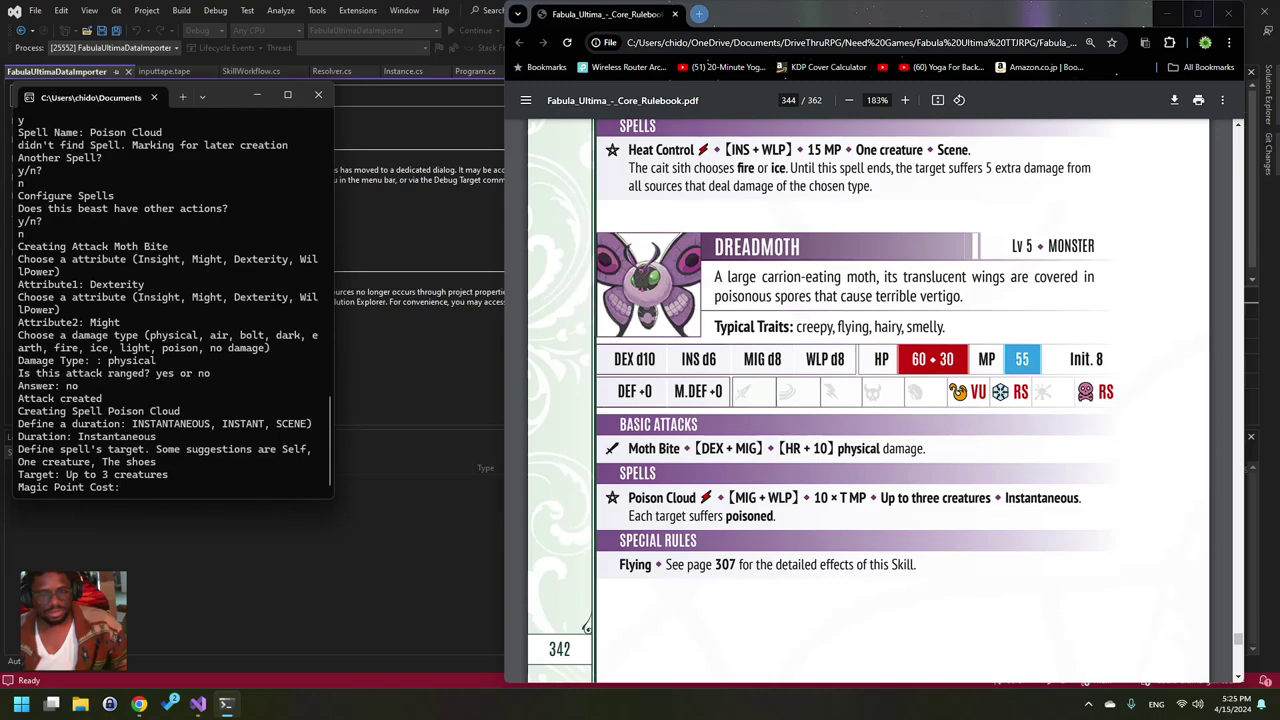
- Give Poison Cloud a magic point cost of 10 and the description 'Each target suffers poisoned'
{"action": "type", "text": "10"}
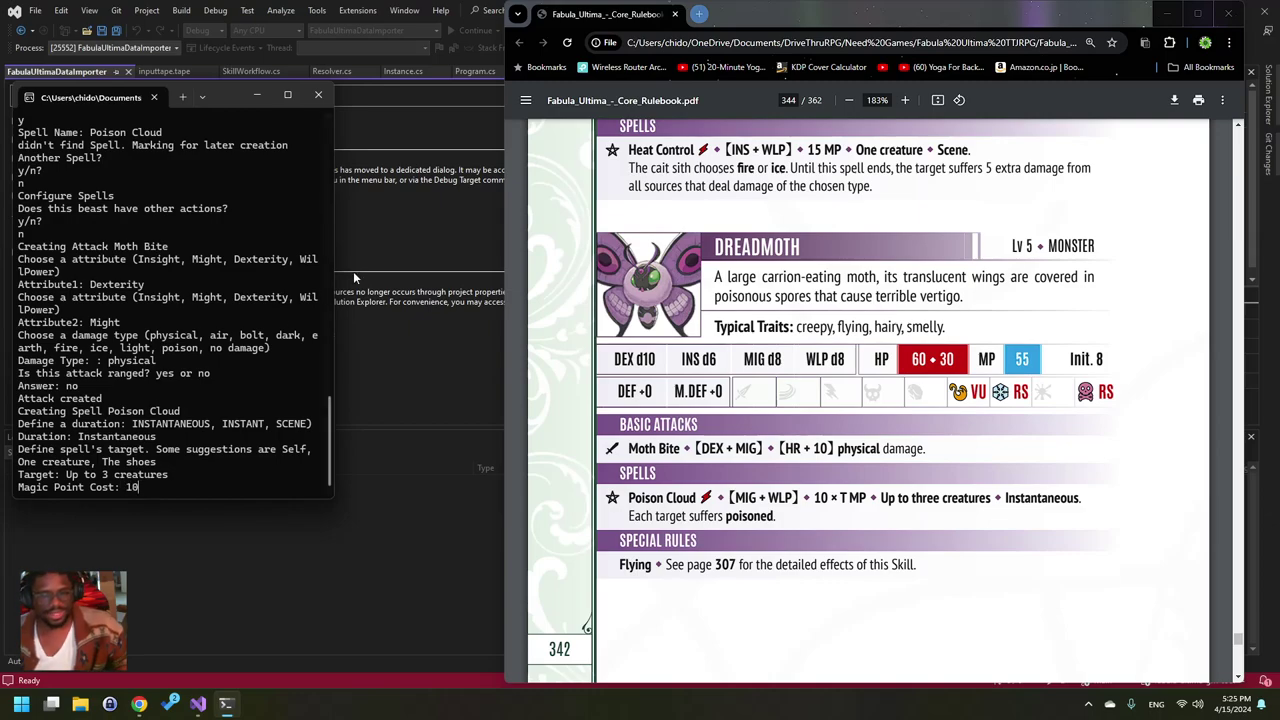
{"action": "left_click_drag", "start_coordinate": [814, 497], "coordinate": [875, 497]}
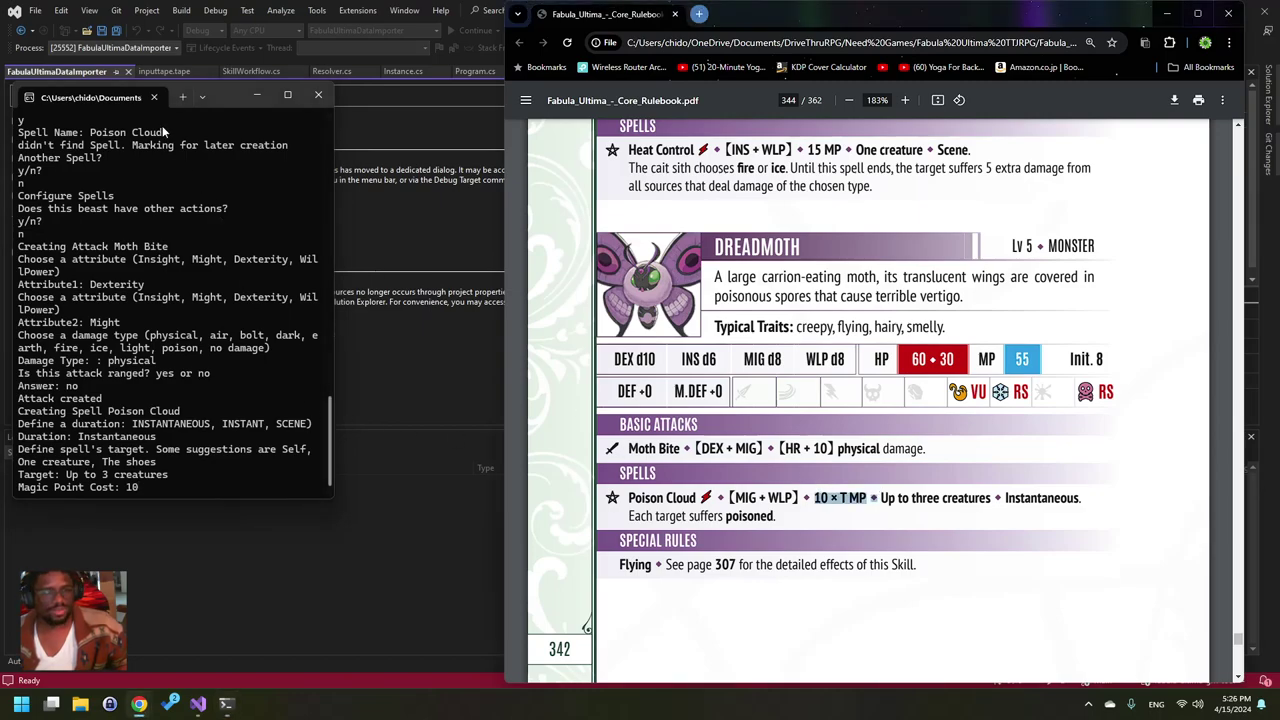
{"action": "left_click", "coordinate": [127, 104]}
{"action": "key", "text": "Return"}
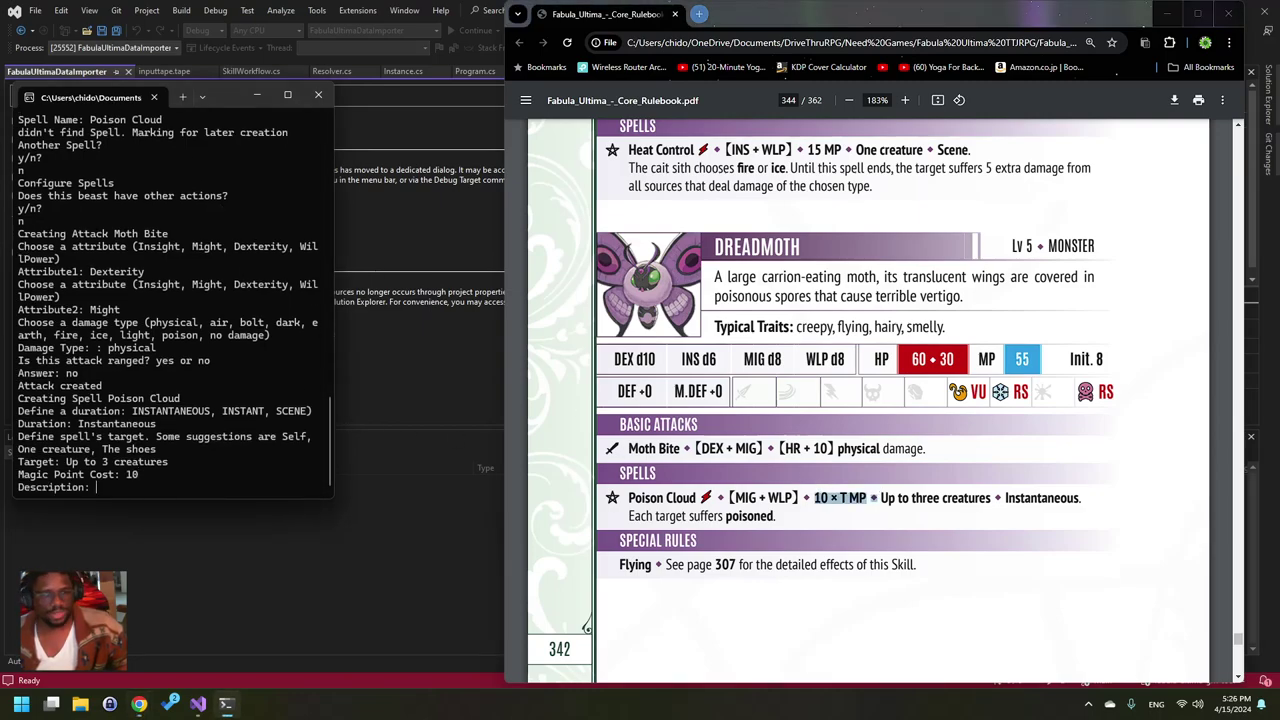
{"action": "type", "text": "Each target "}
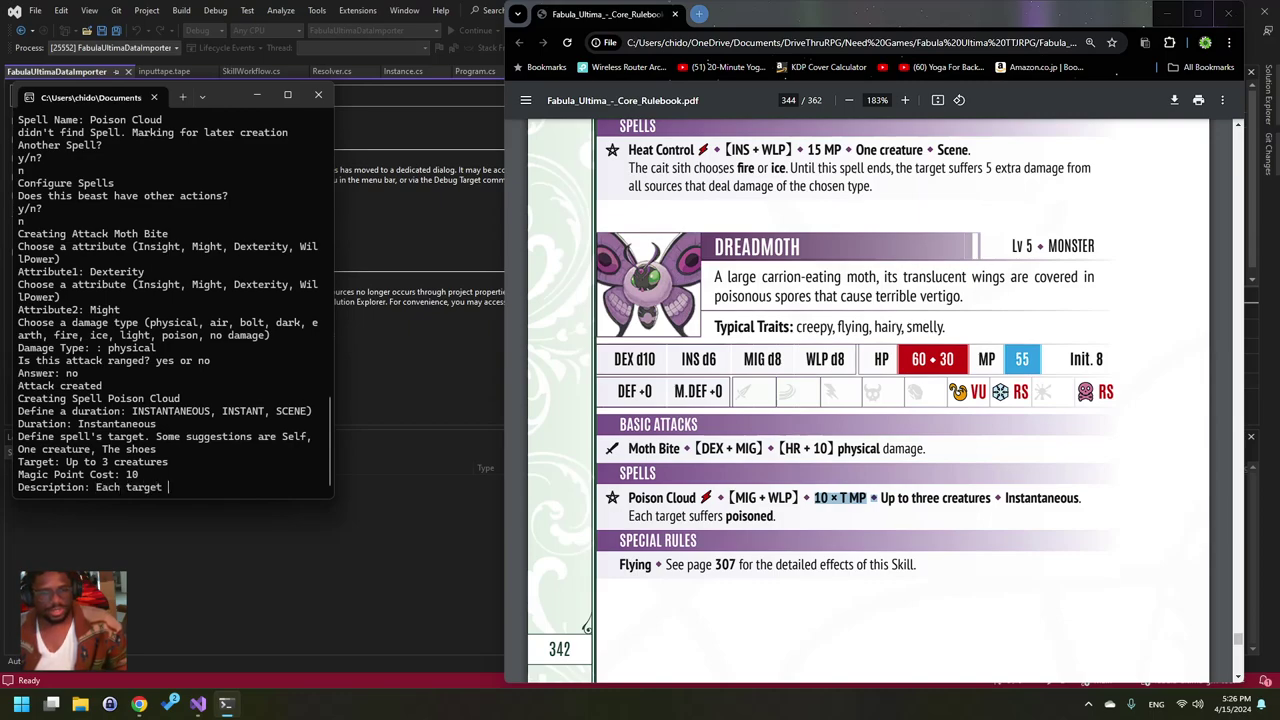
{"action": "type", "text": "suffers poisoned"}
{"action": "key", "text": "Return"}
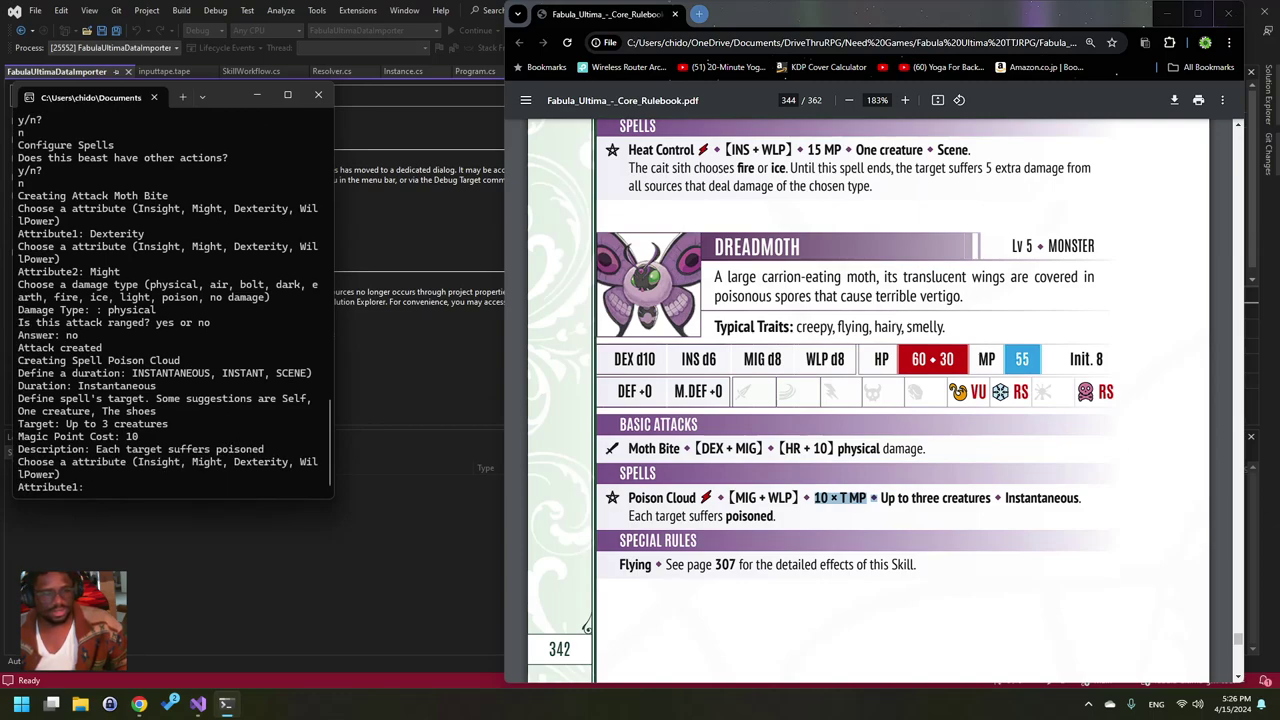
- Set Poison Cloud's attributes to Might and WillPower and mark it offensive
{"action": "type", "text": "Might"}
{"action": "key", "text": "Return"}
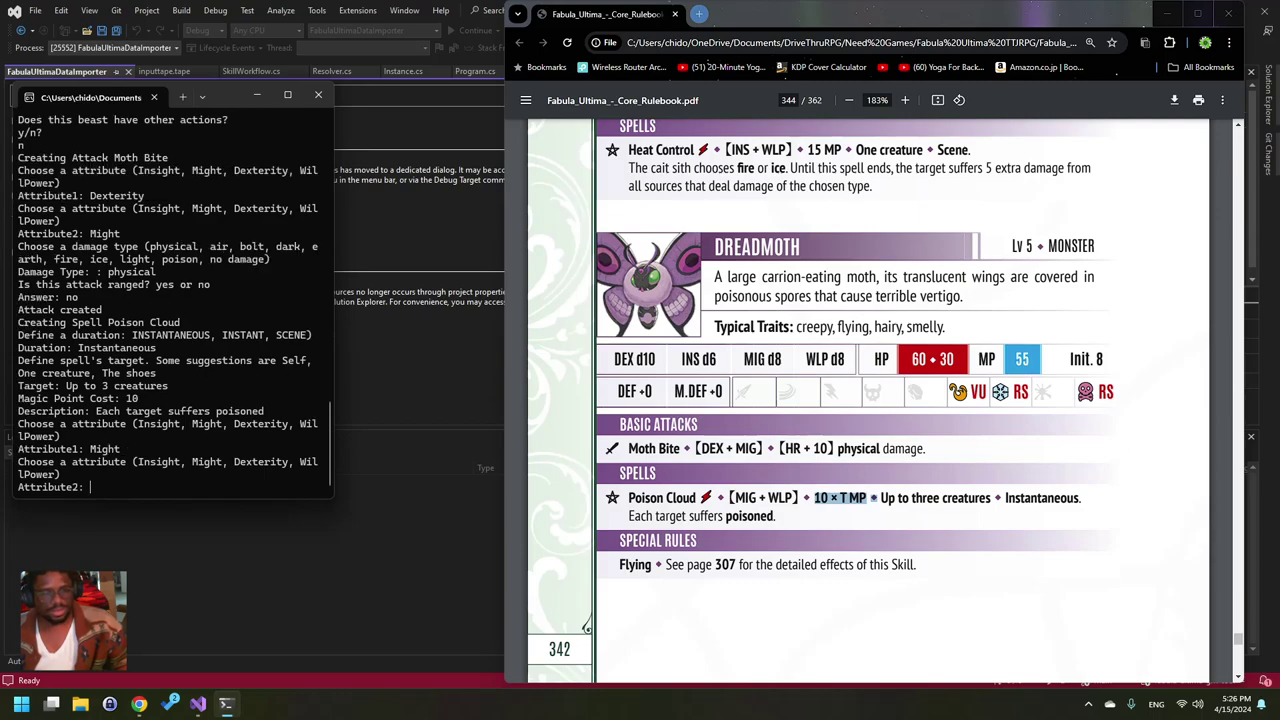
{"action": "type", "text": "W"}
{"action": "type", "text": "illpowe"}
{"action": "type", "text": "Power"}
{"action": "key", "text": "Return"}
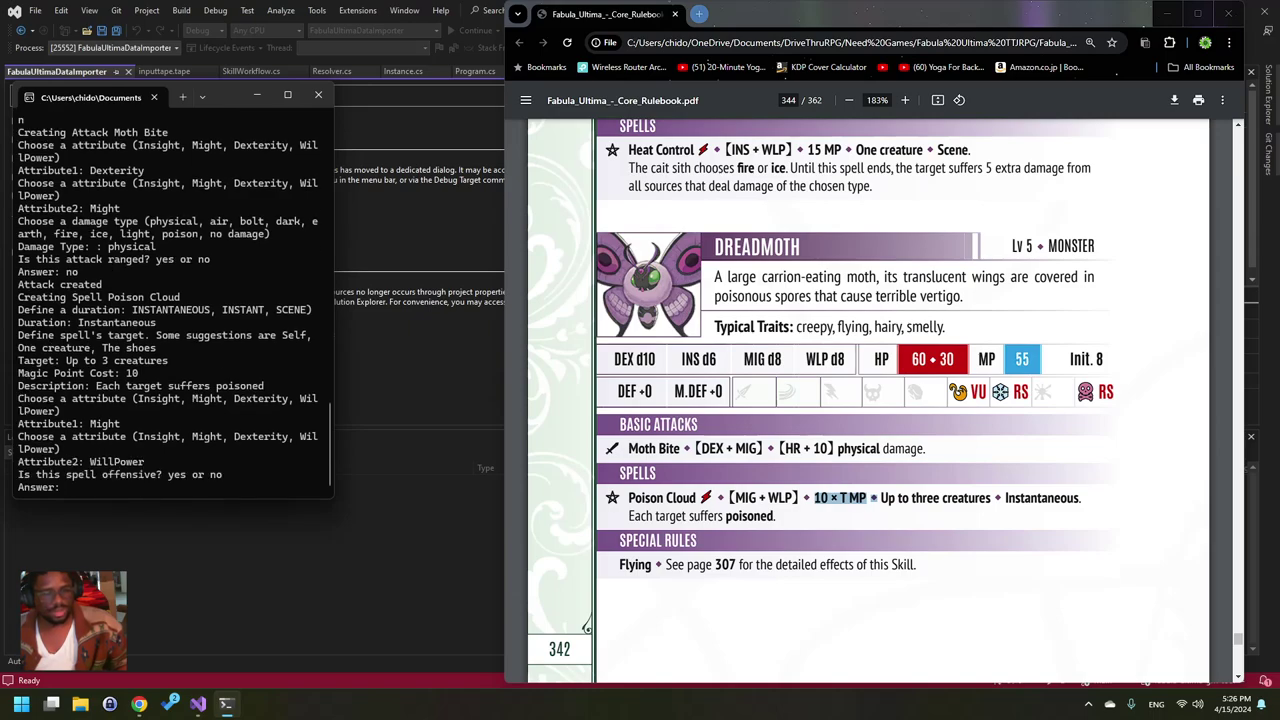
{"action": "type", "text": "yes"}
{"action": "key", "text": "Return"}
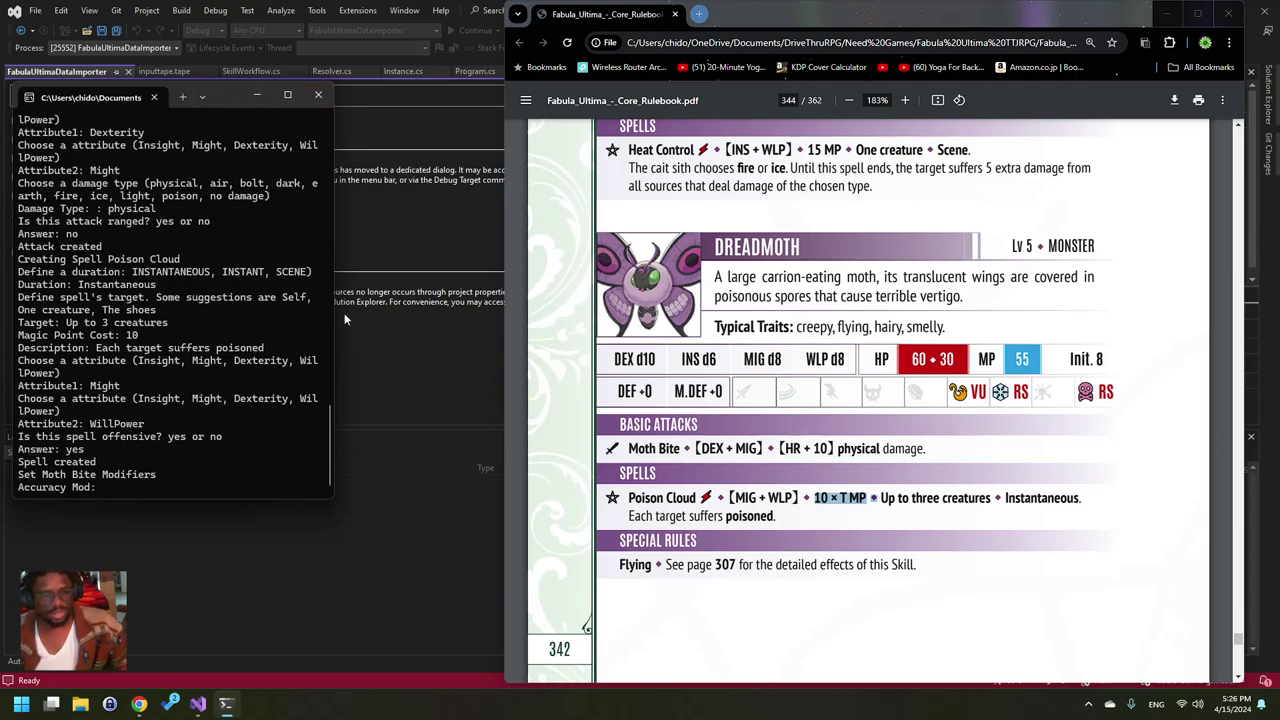
- Enter Moth Bite's accuracy mod 10, damage mod 0 and attack text 'damage'
{"action": "type", "text": "10"}
{"action": "key", "text": "Return"}
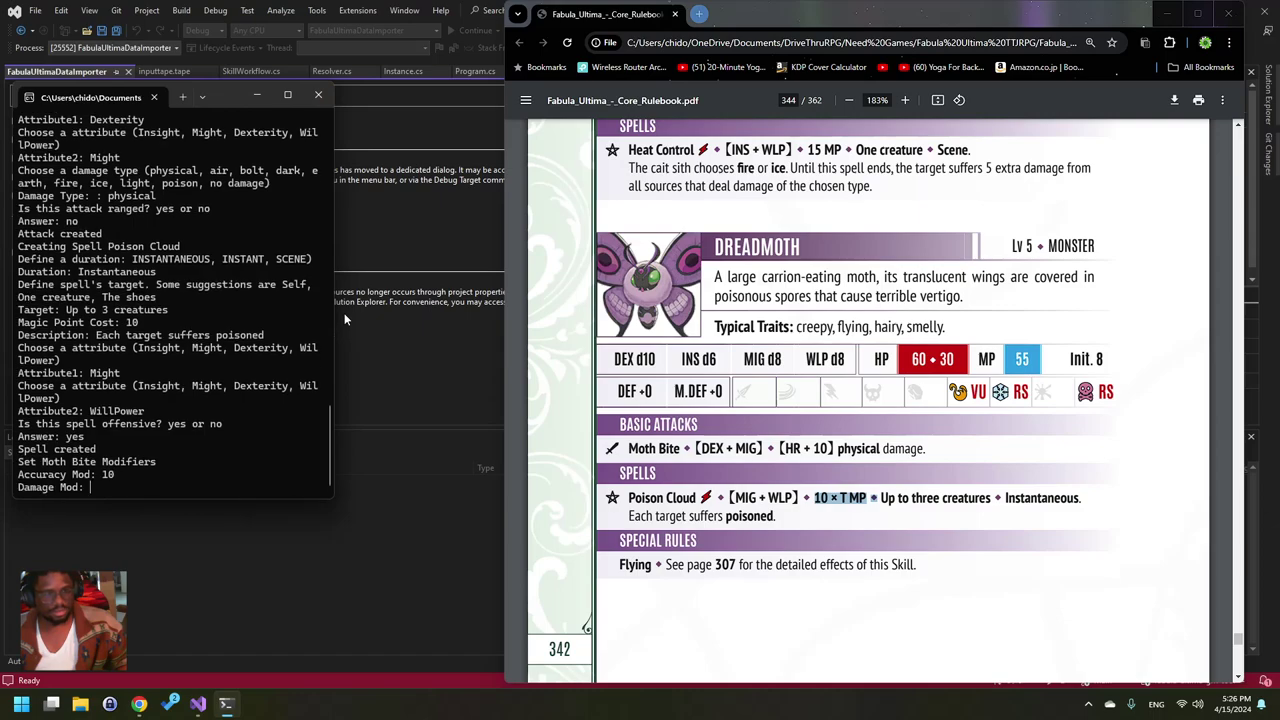
{"action": "type", "text": "0"}
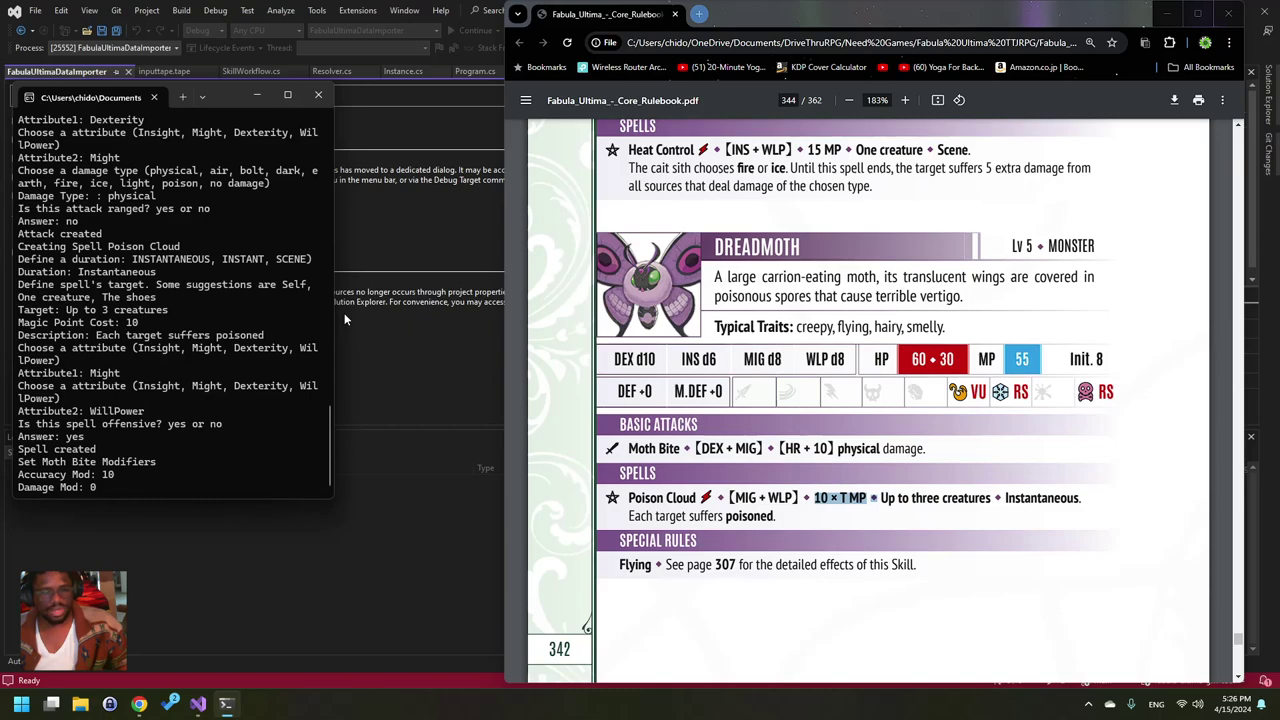
{"action": "key", "text": "Return"}
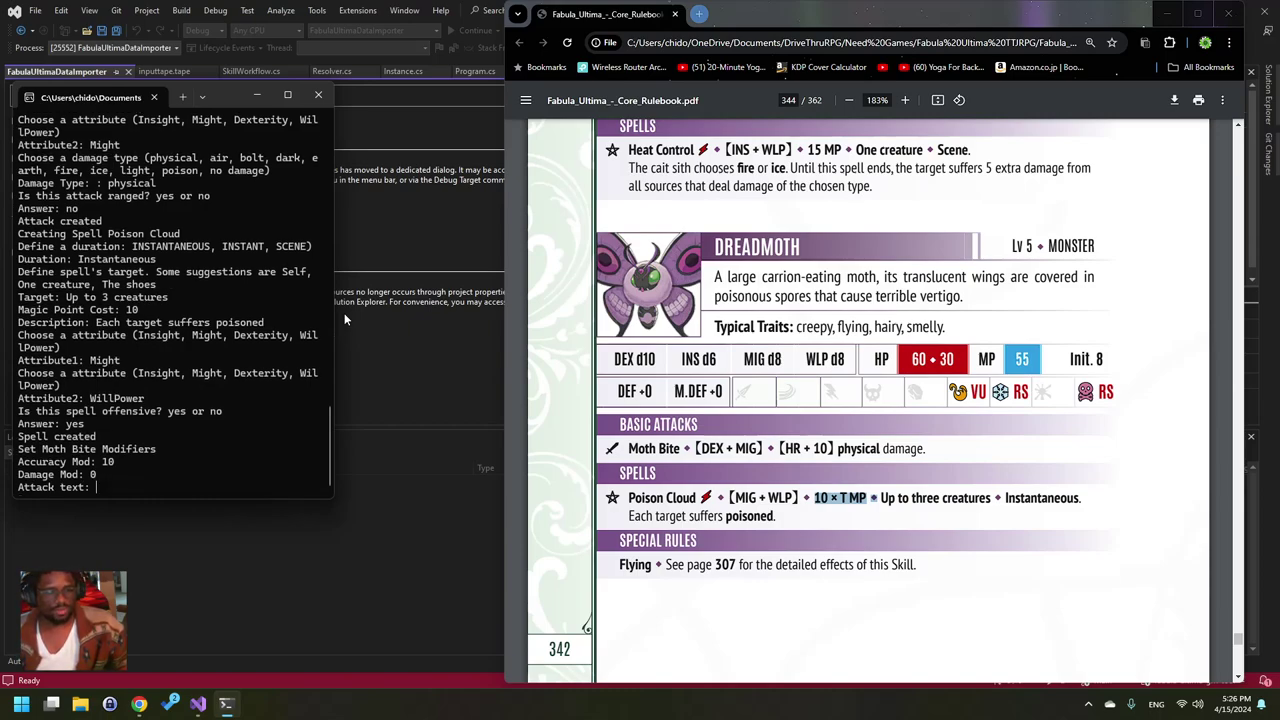
{"action": "type", "text": "damage"}
{"action": "key", "text": "Return"}
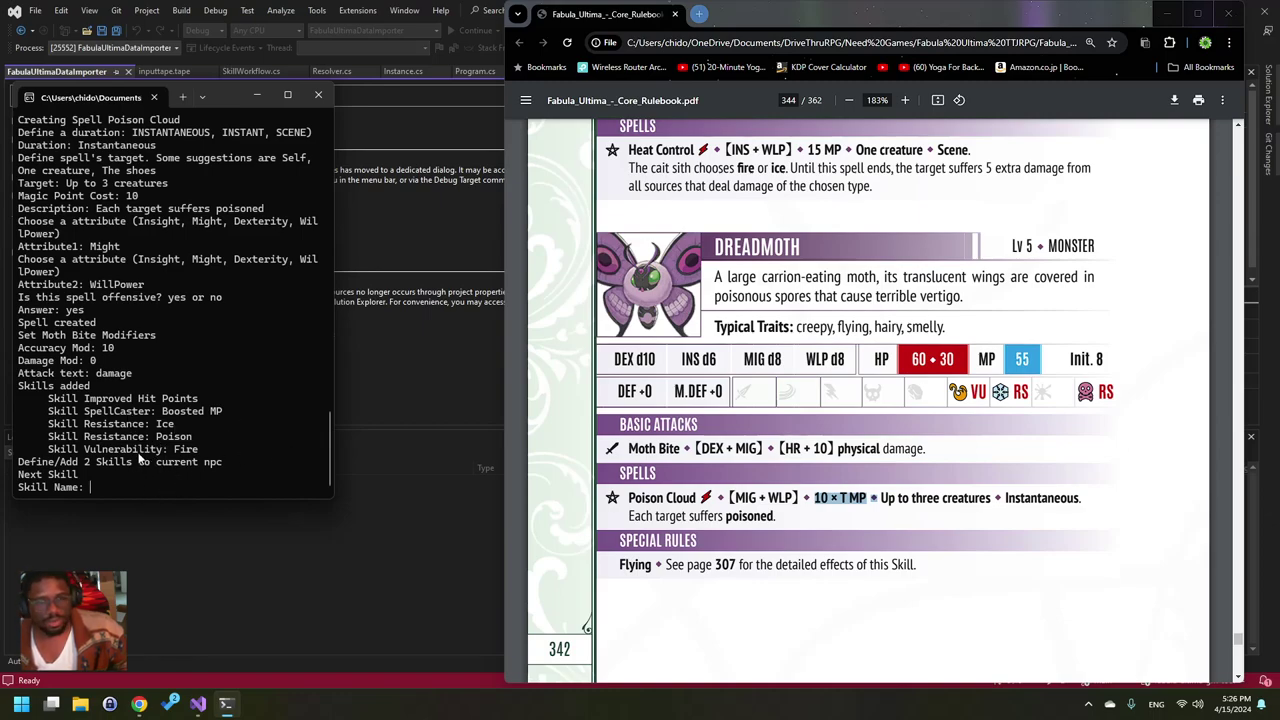
{"action": "scroll", "coordinate": [903, 522], "scroll_direction": "down", "scroll_amount": 3}
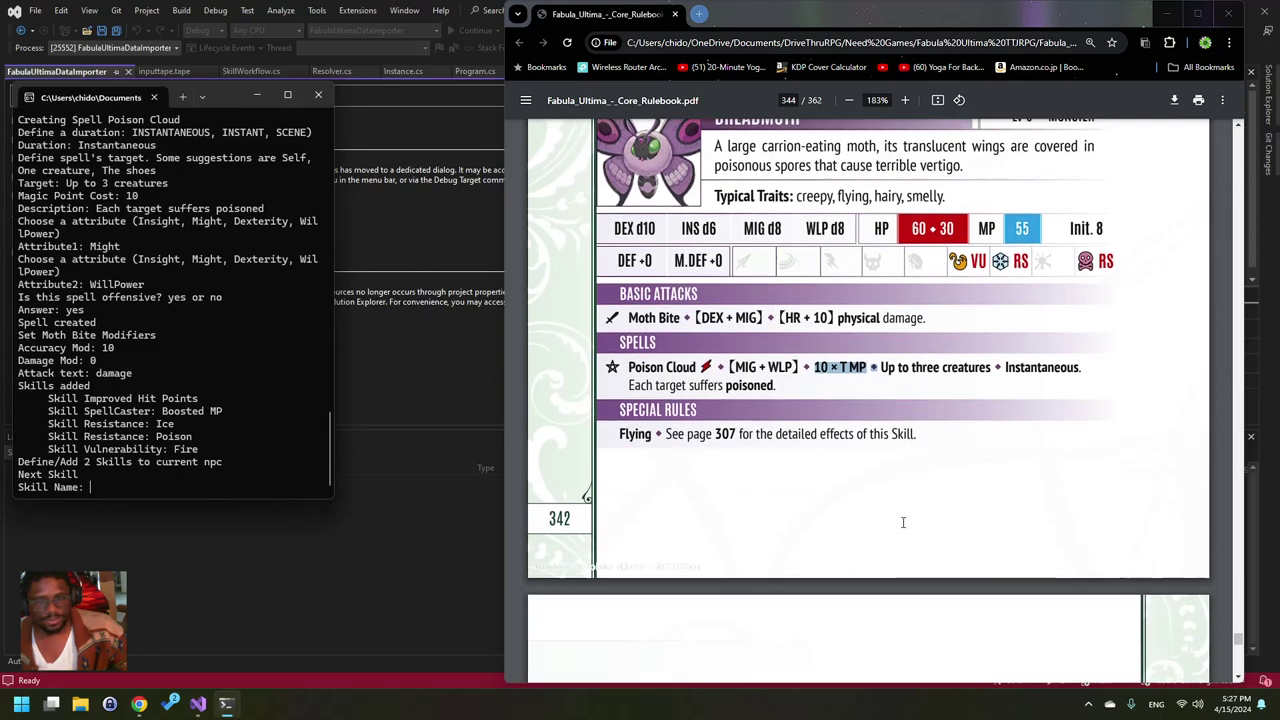
{"action": "scroll", "coordinate": [903, 522], "scroll_direction": "up", "scroll_amount": 3}
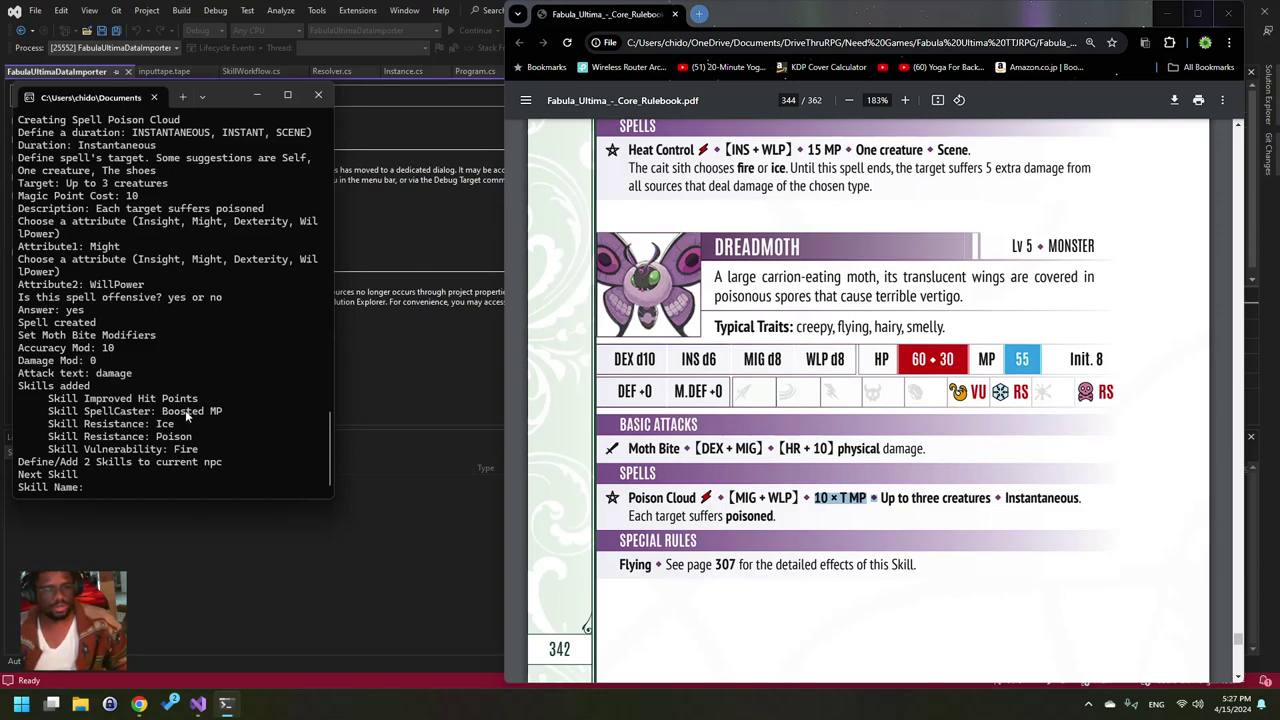
- Create the non-special Flying skill with description 'See page 307 for detailed effects of this skill' and keyword flying
{"action": "type", "text": "Flying"}
{"action": "key", "text": "Return"}
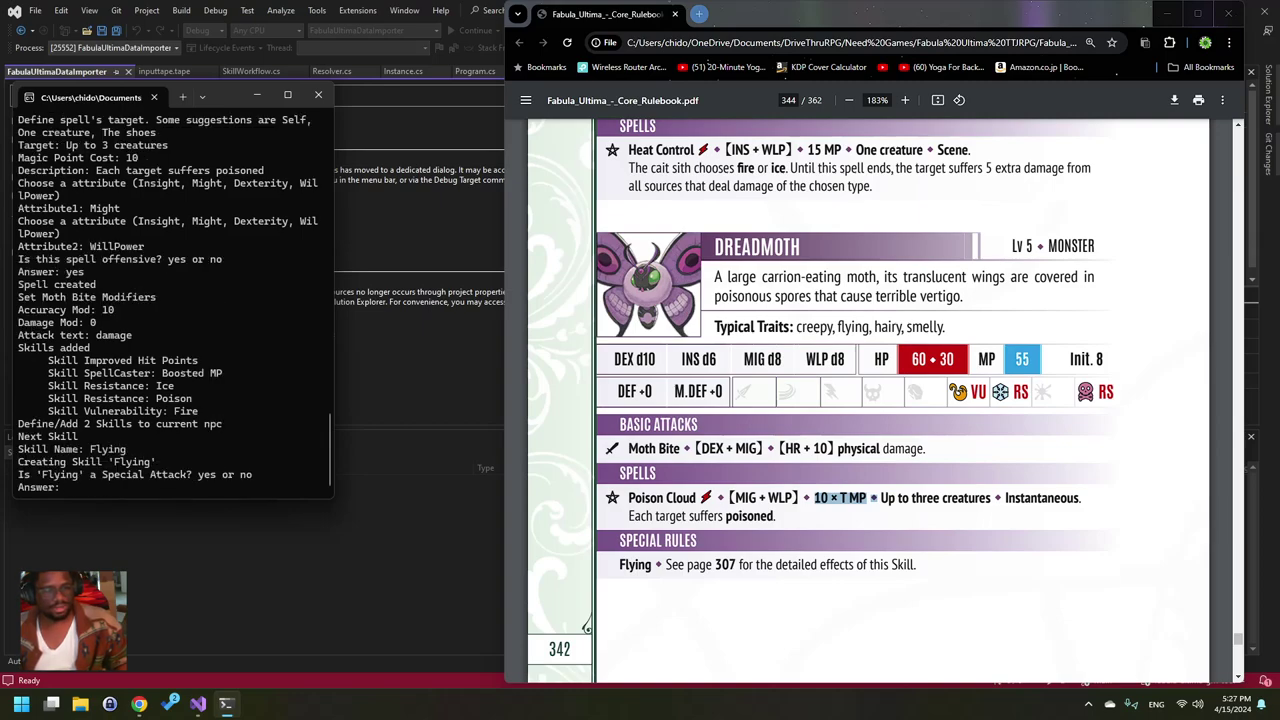
{"action": "type", "text": "no"}
{"action": "key", "text": "Return"}
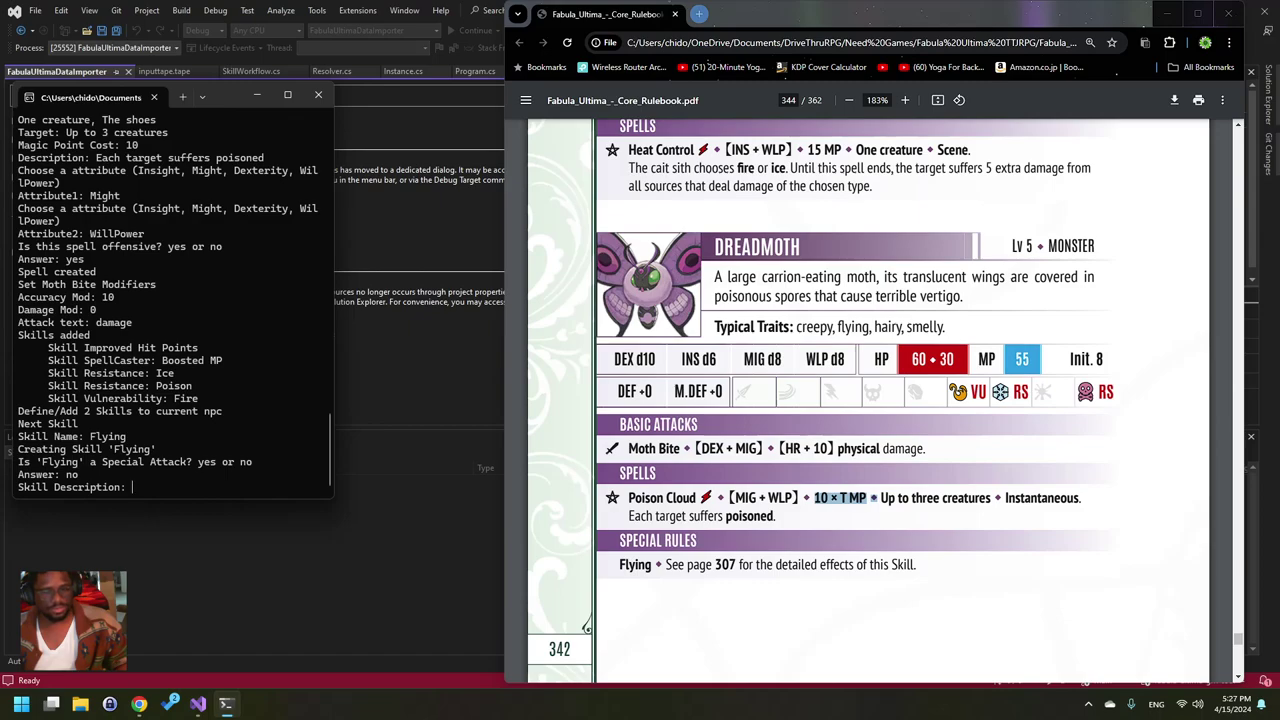
{"action": "type", "text": "See page "}
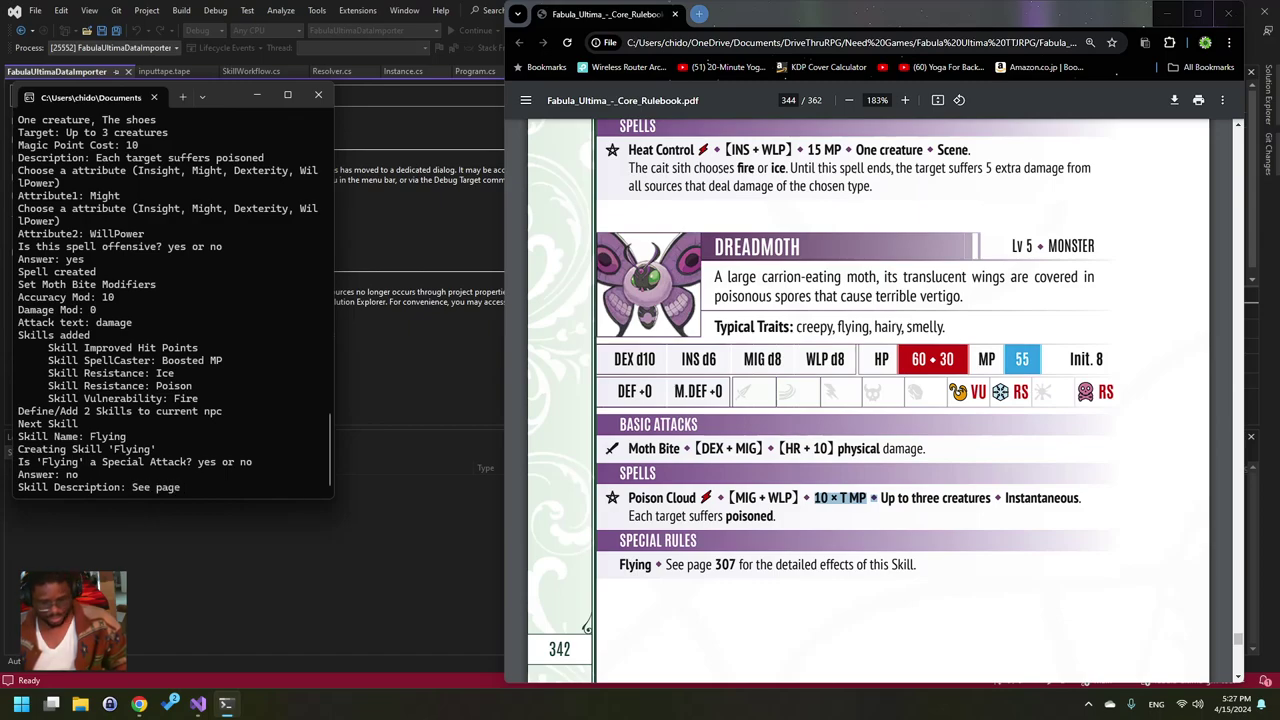
{"action": "type", "text": "307 for detailed effects of this skill"}
{"action": "key", "text": "Return"}
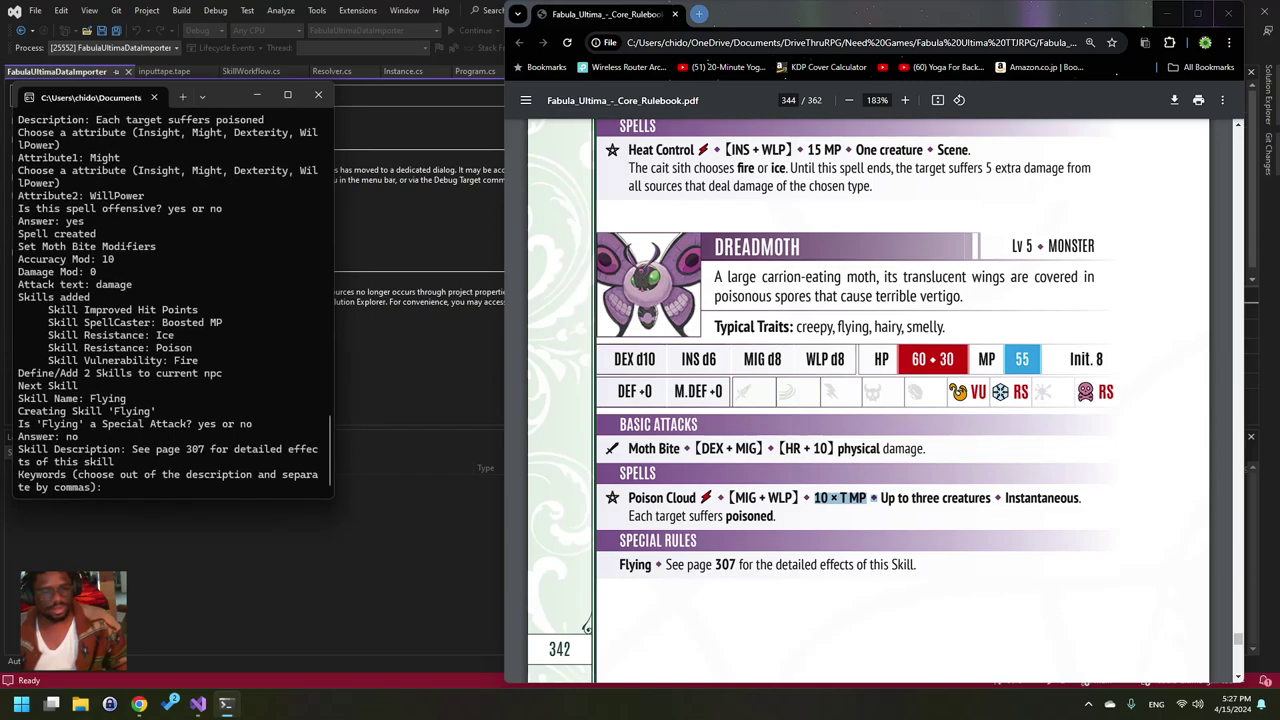
{"action": "type", "text": "flying"}
{"action": "key", "text": "Return"}
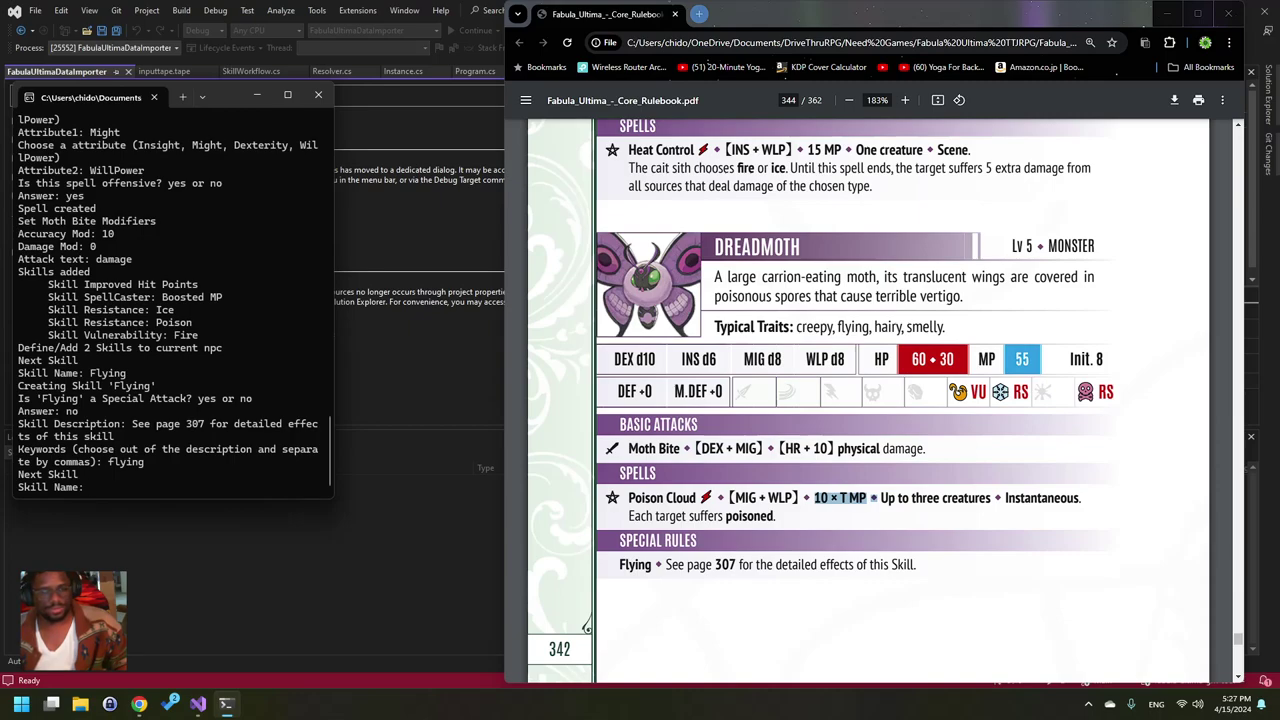
- Start a skill named Scary and mark it not a special attack
{"action": "type", "text": "Scary"}
{"action": "key", "text": "Return"}
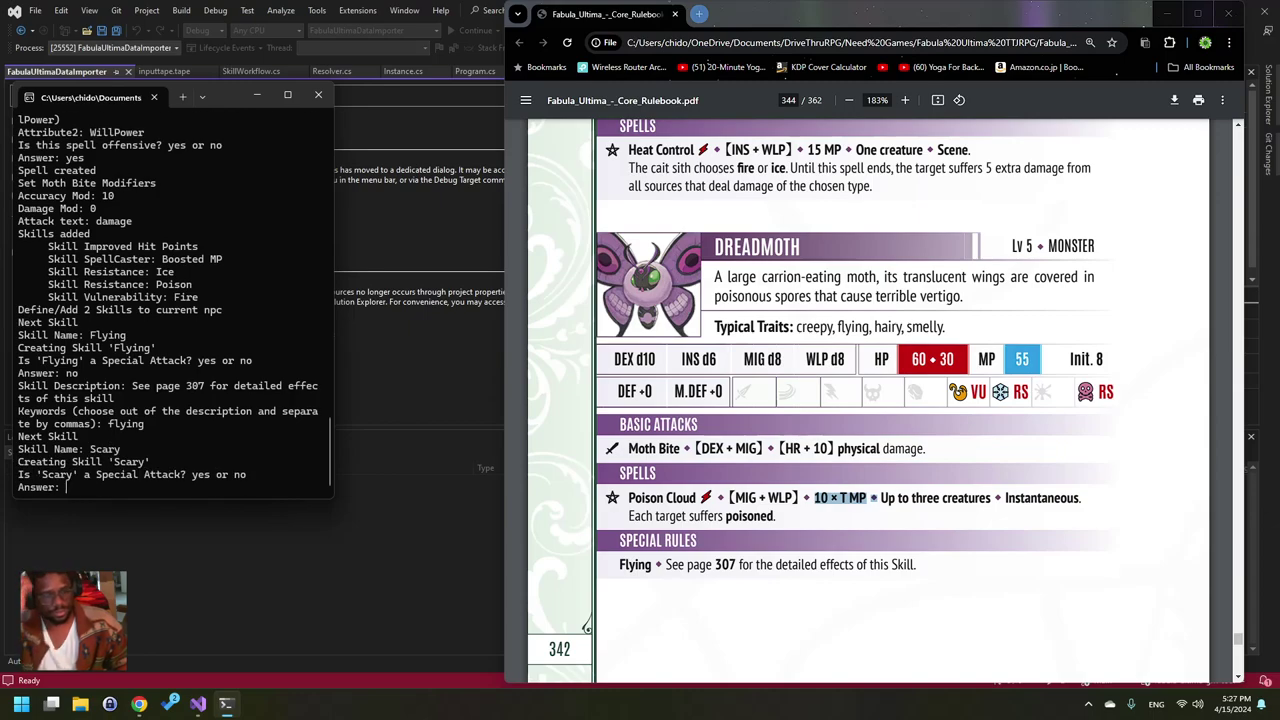
{"action": "type", "text": "n"}
{"action": "type", "text": "o"}
{"action": "key", "text": "Return"}
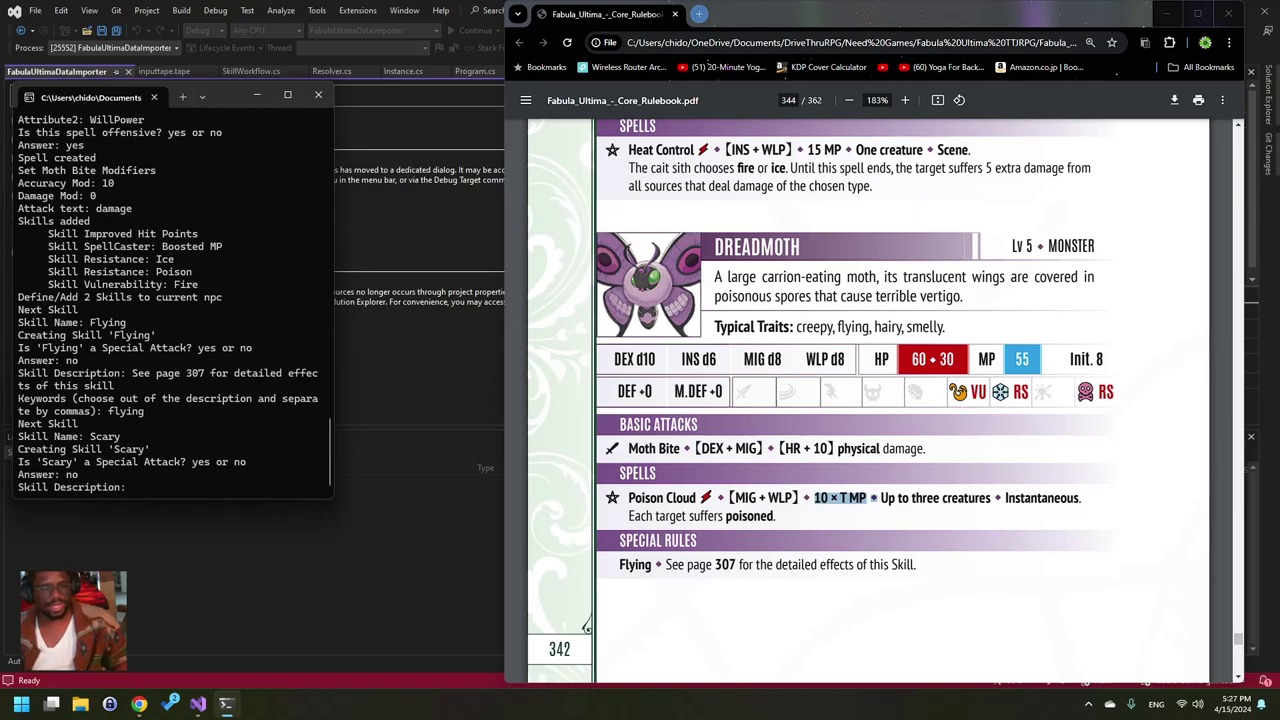
- Describe Scary as 'If wings are spread, targets have to save against terror' with keywords wings, targets, save, terror
{"action": "type", "text": "W"}
{"action": "key", "text": "BackSpace"}
{"action": "type", "text": "If"}
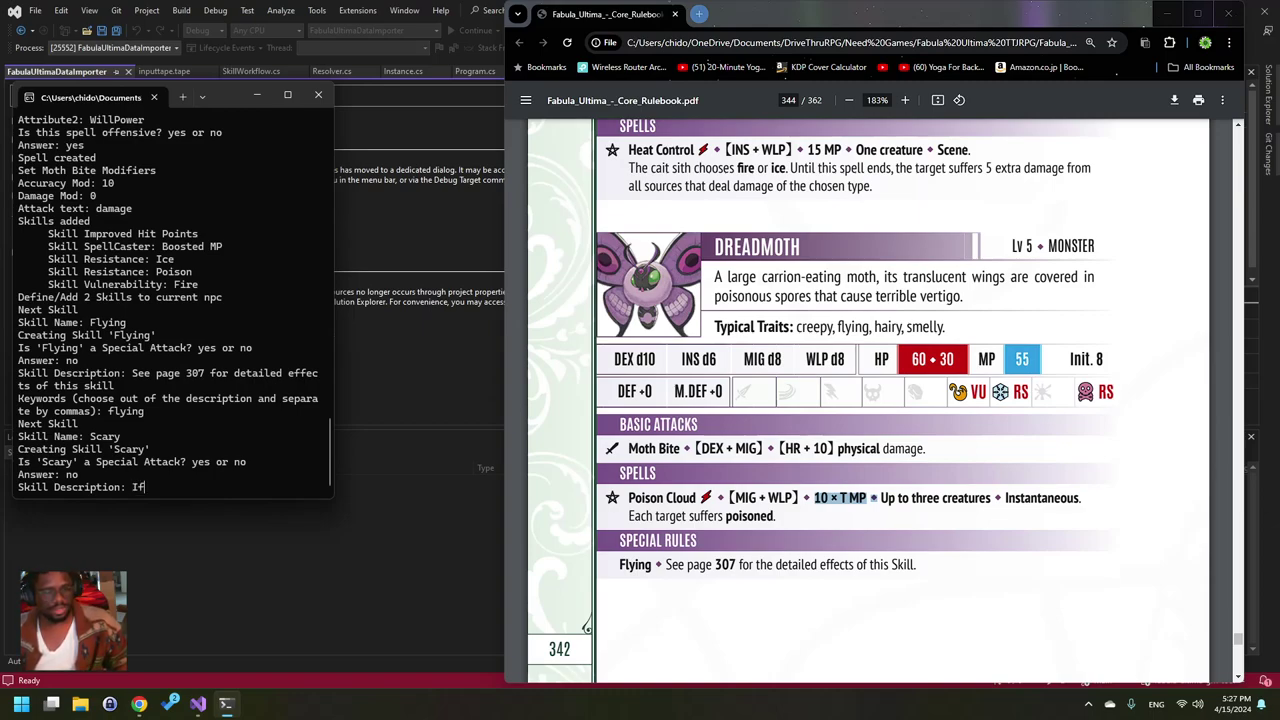
{"action": "type", "text": " wings are spread,"}
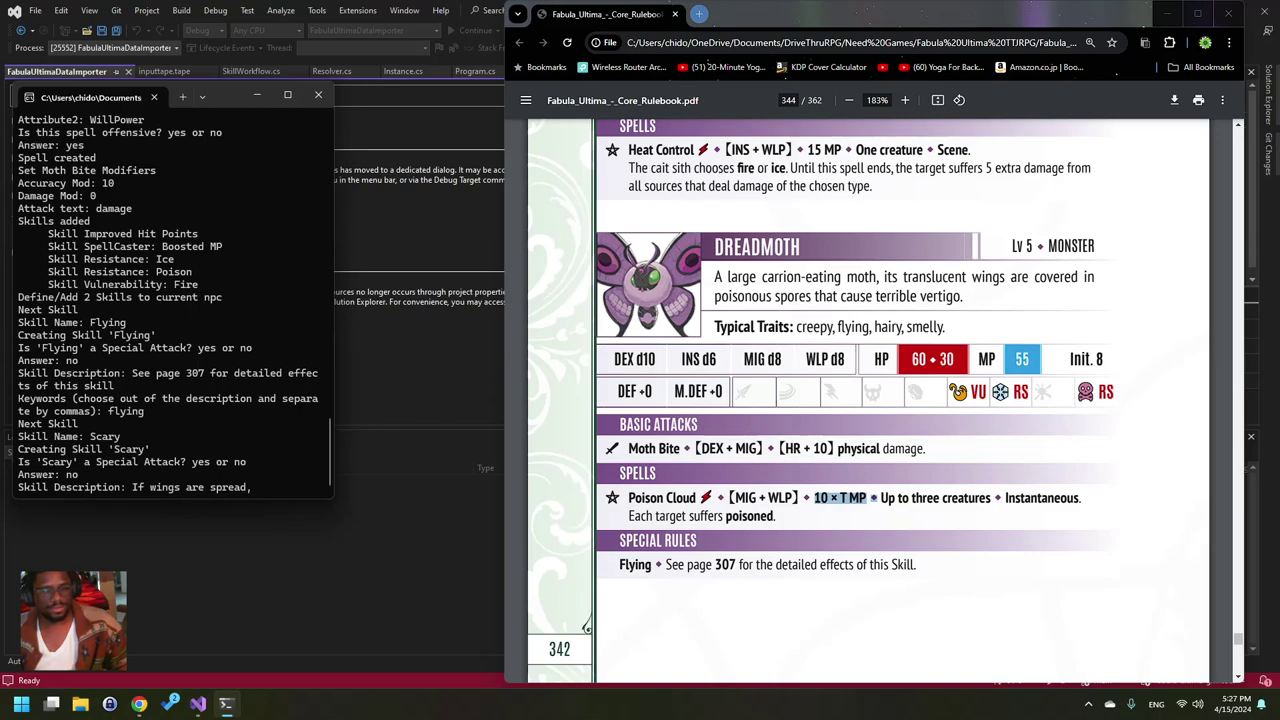
{"action": "type", "text": "targets have to "}
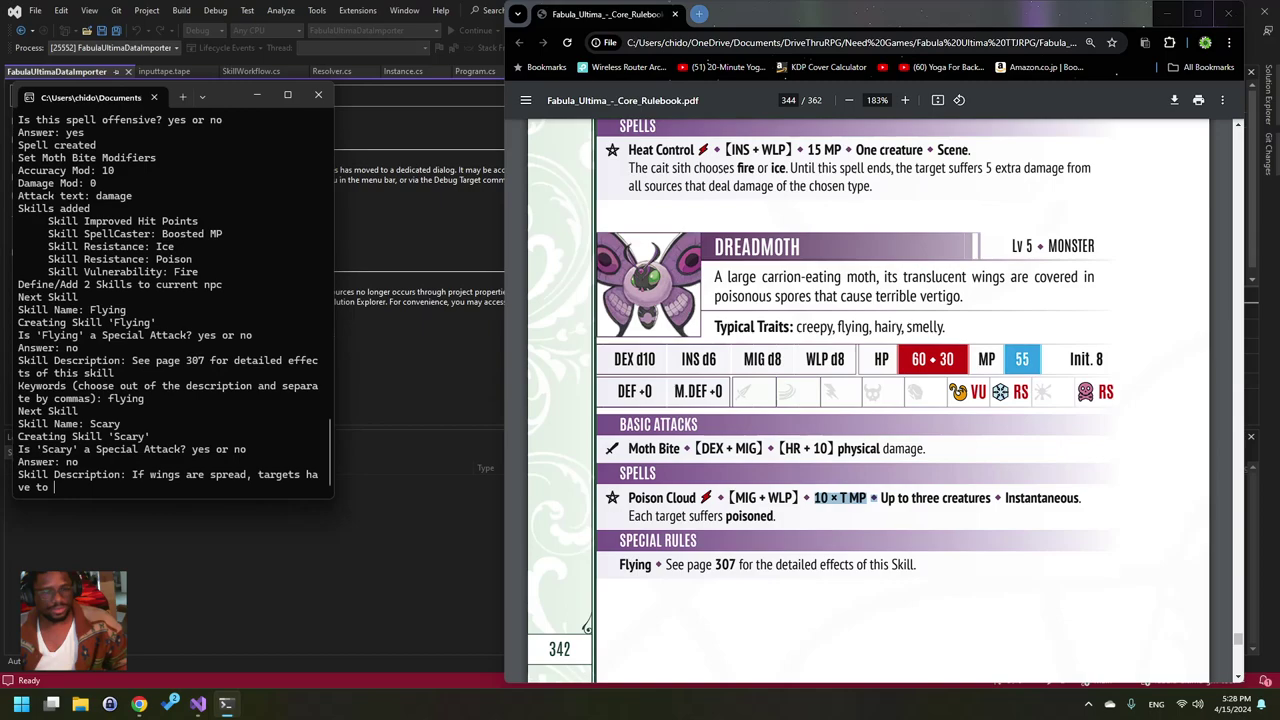
{"action": "type", "text": "save against"}
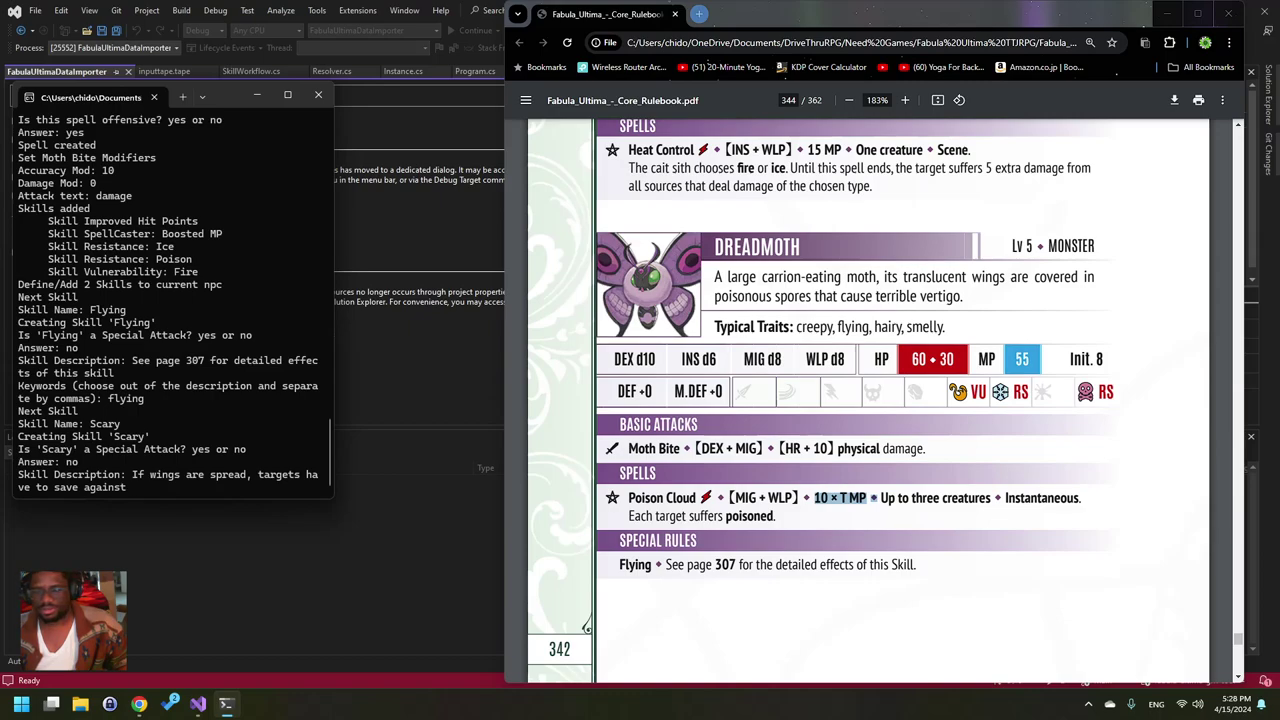
{"action": "type", "text": "terror"}
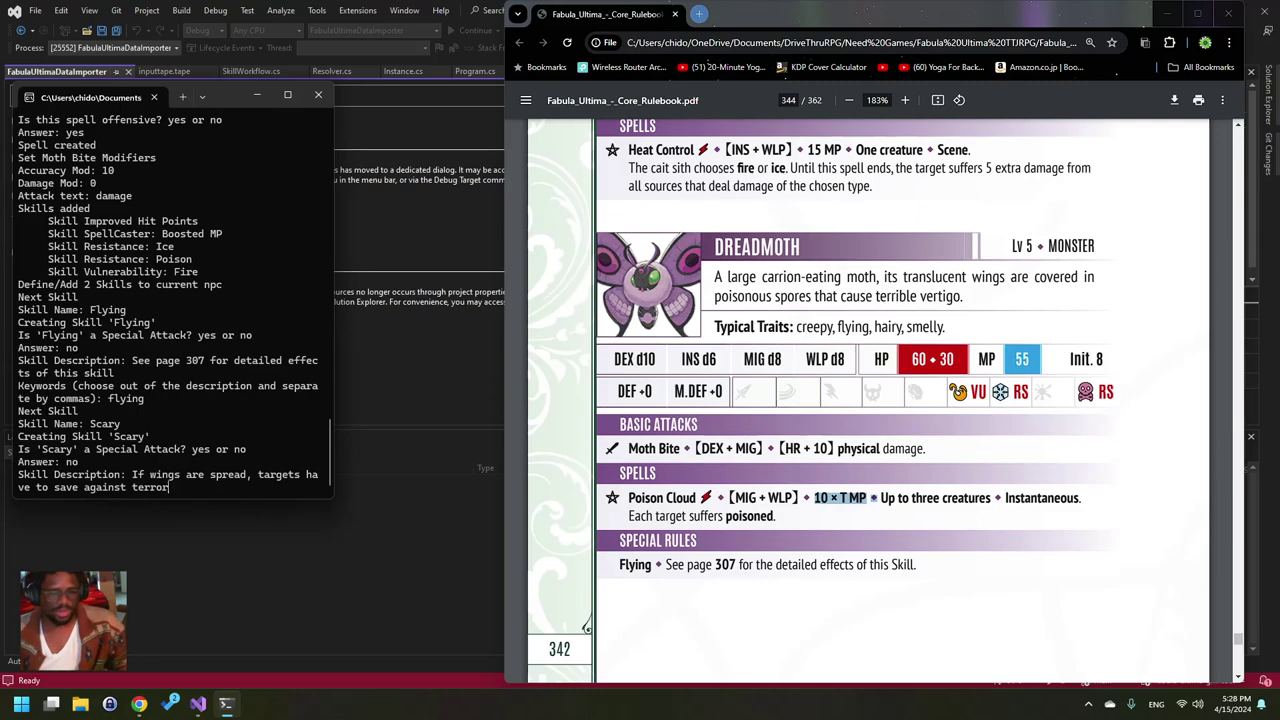
{"action": "key", "text": "Return"}
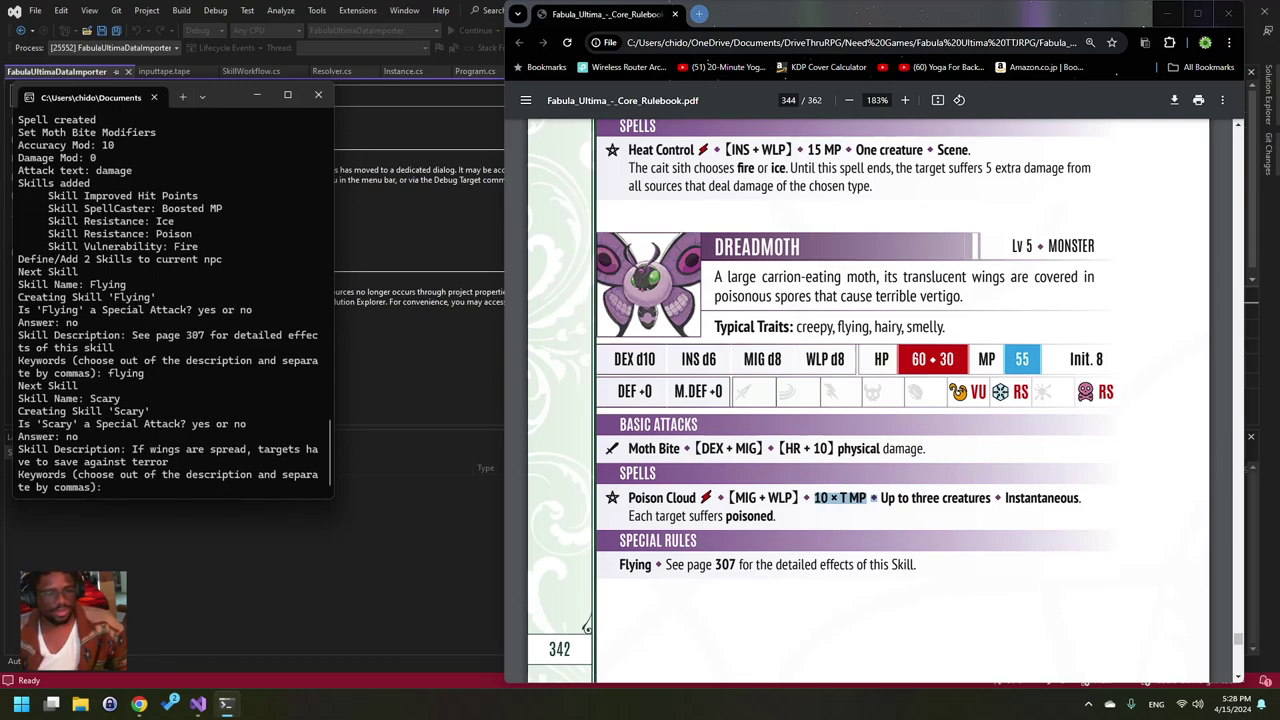
{"action": "type", "text": "wings, targets"}
{"action": "type", "text": ", spr"}
{"action": "key", "text": "BackSpace"}
{"action": "key", "text": "BackSpace"}
{"action": "key", "text": "BackSpace"}
{"action": "type", "text": "save "}
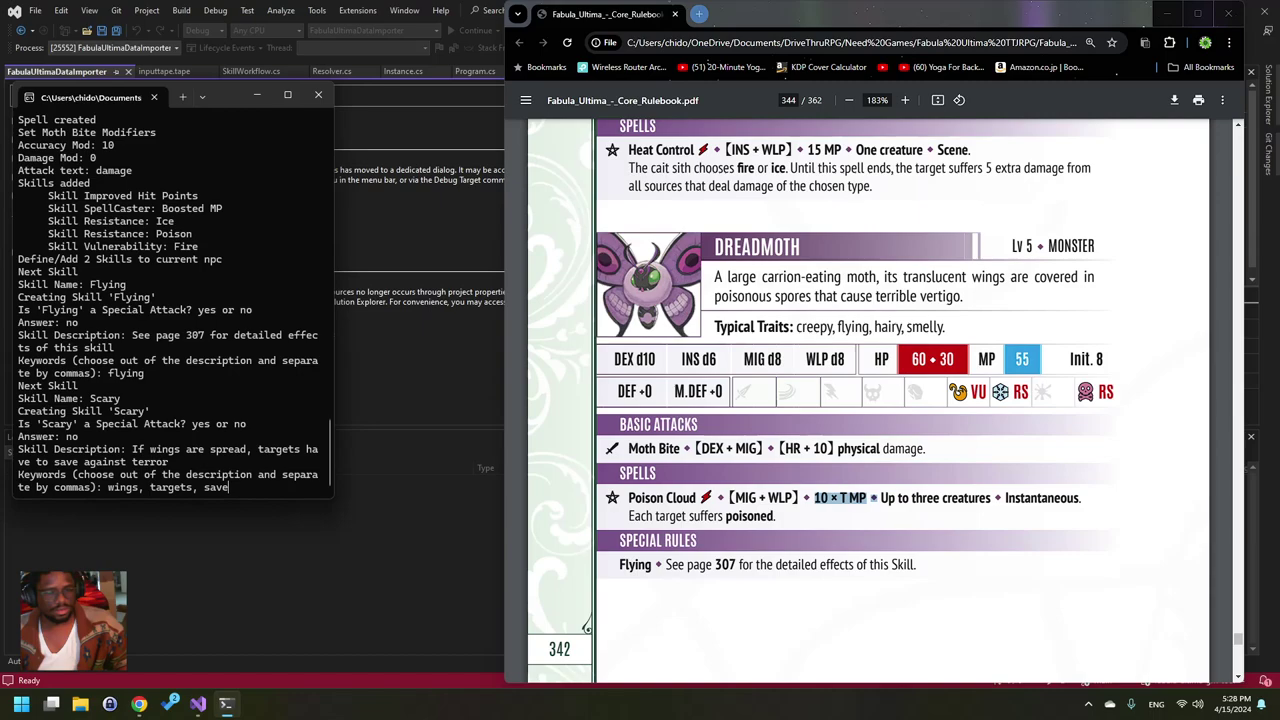
{"action": "type", "text": " terror"}
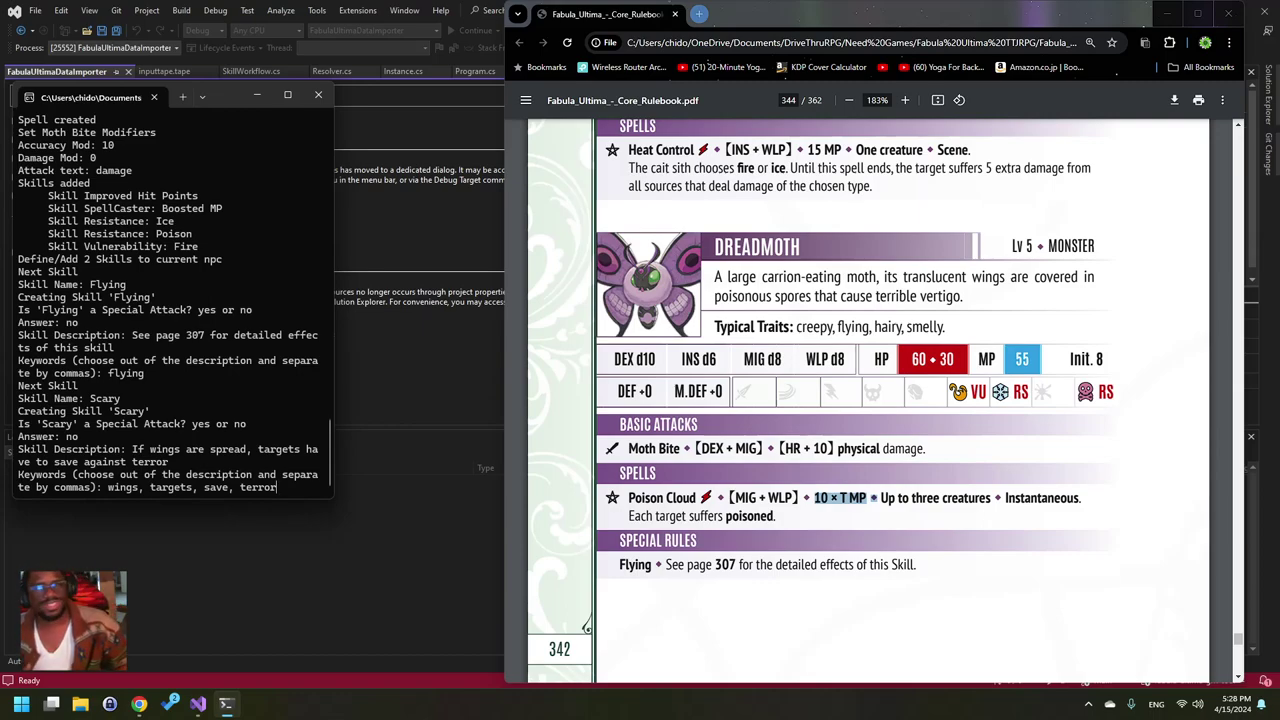
- Submit the Scary keywords and choose 6 (END) to finish the import
{"action": "key", "text": "Return"}
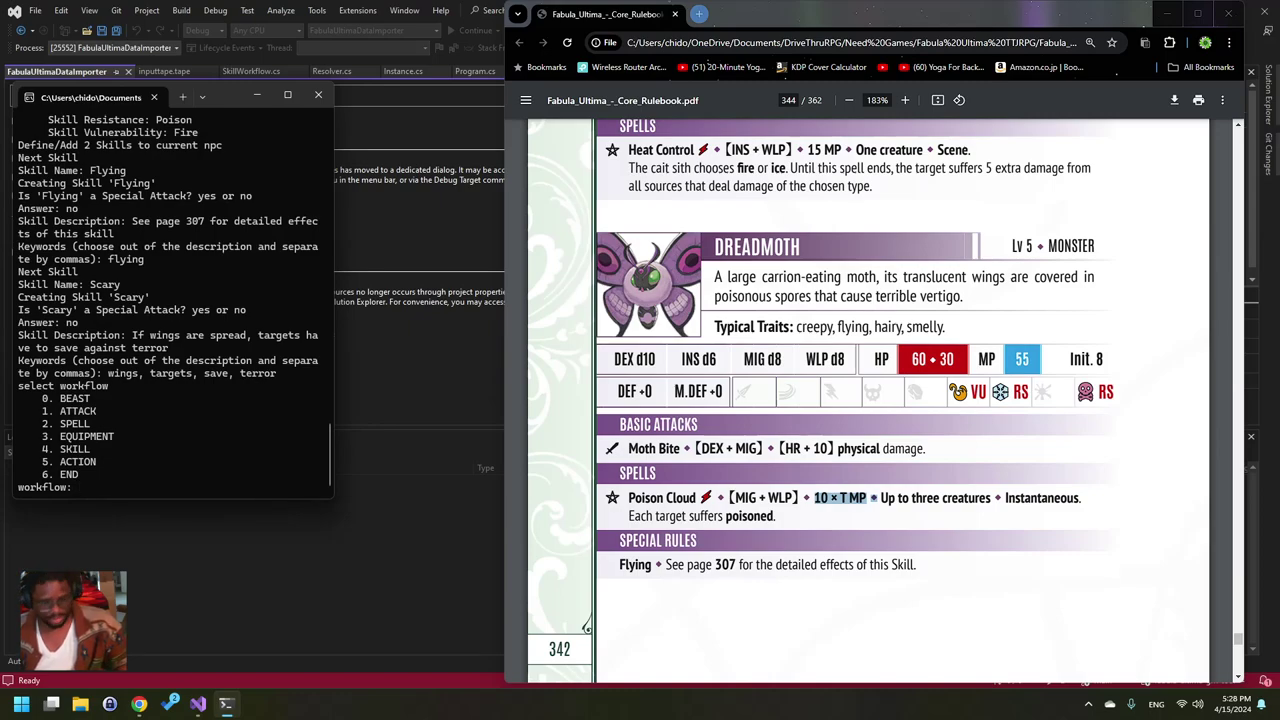
{"action": "type", "text": "6"}
{"action": "key", "text": "Return"}
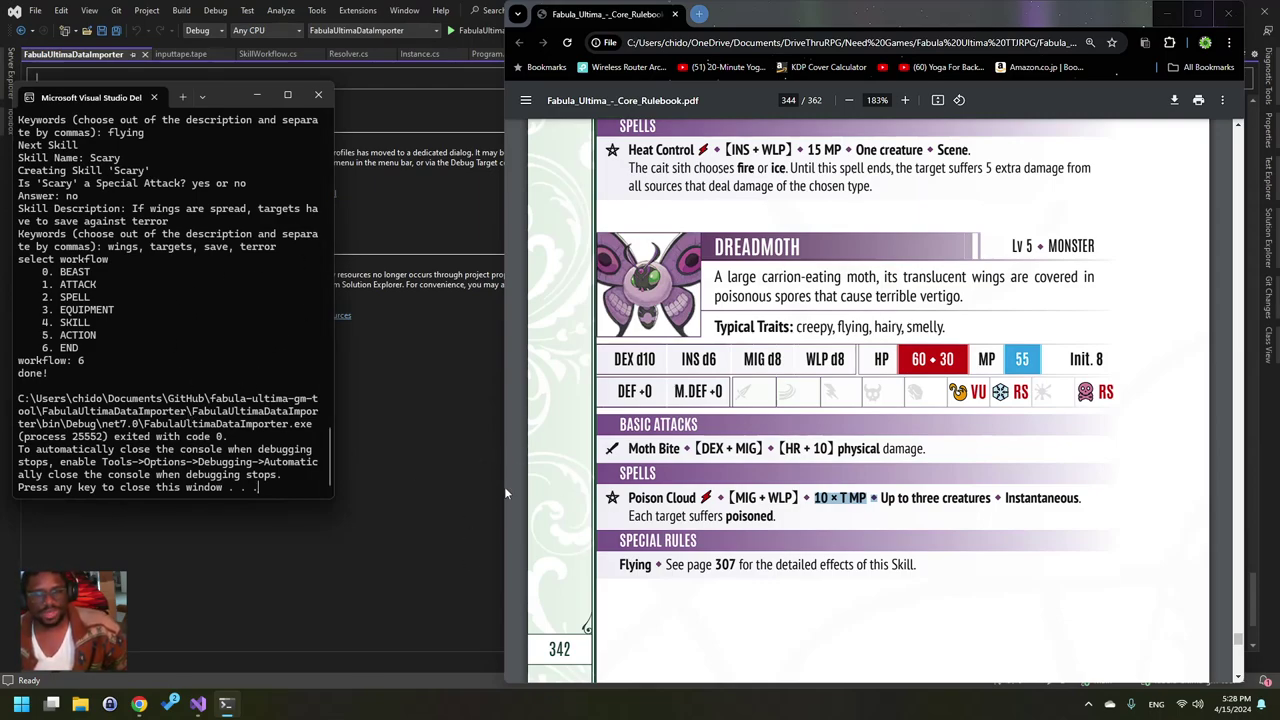
- Inspect the Run Rat Input File launch profile's arguments, then close Launch Profiles
{"action": "left_click", "coordinate": [803, 357]}
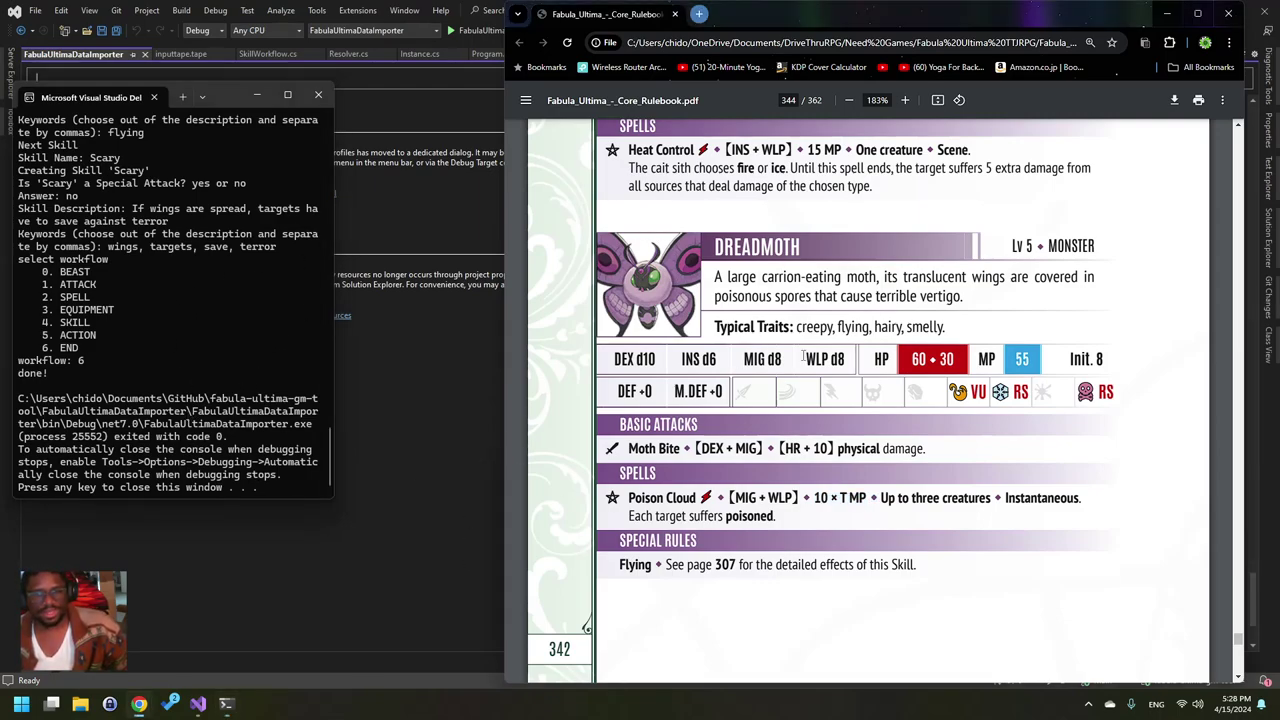
{"action": "left_click", "coordinate": [441, 460]}
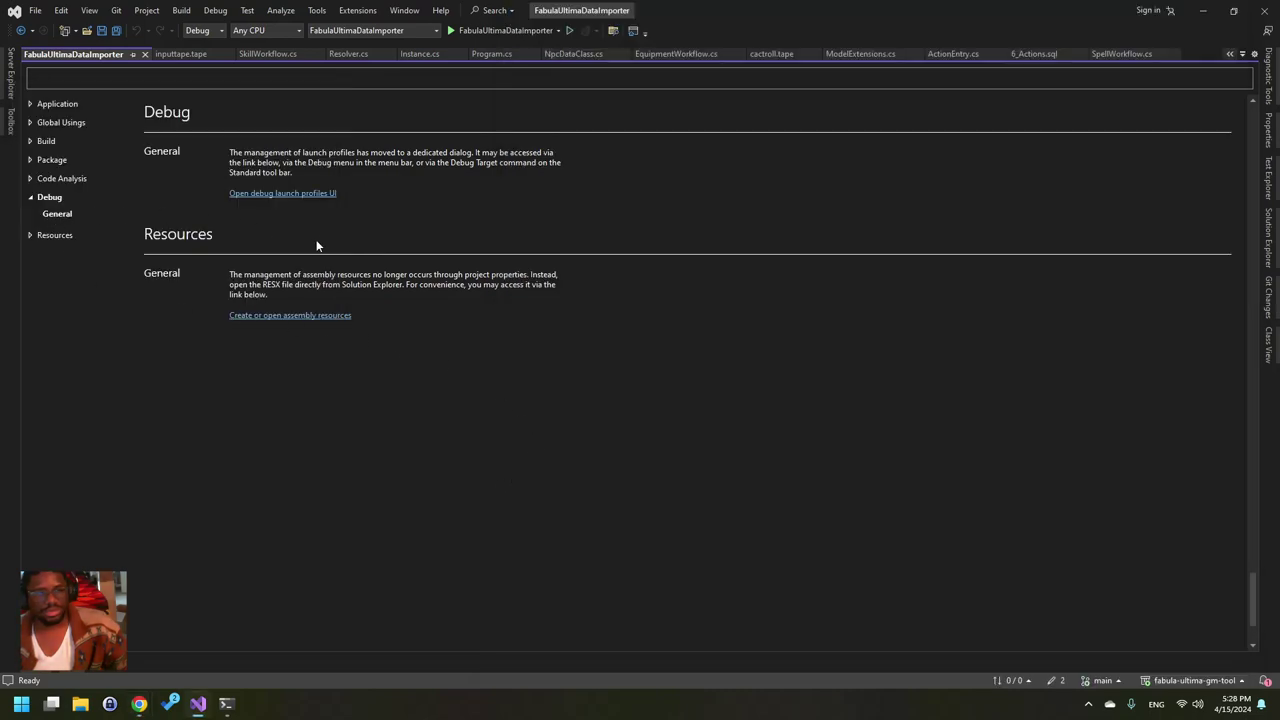
{"action": "left_click", "coordinate": [298, 195]}
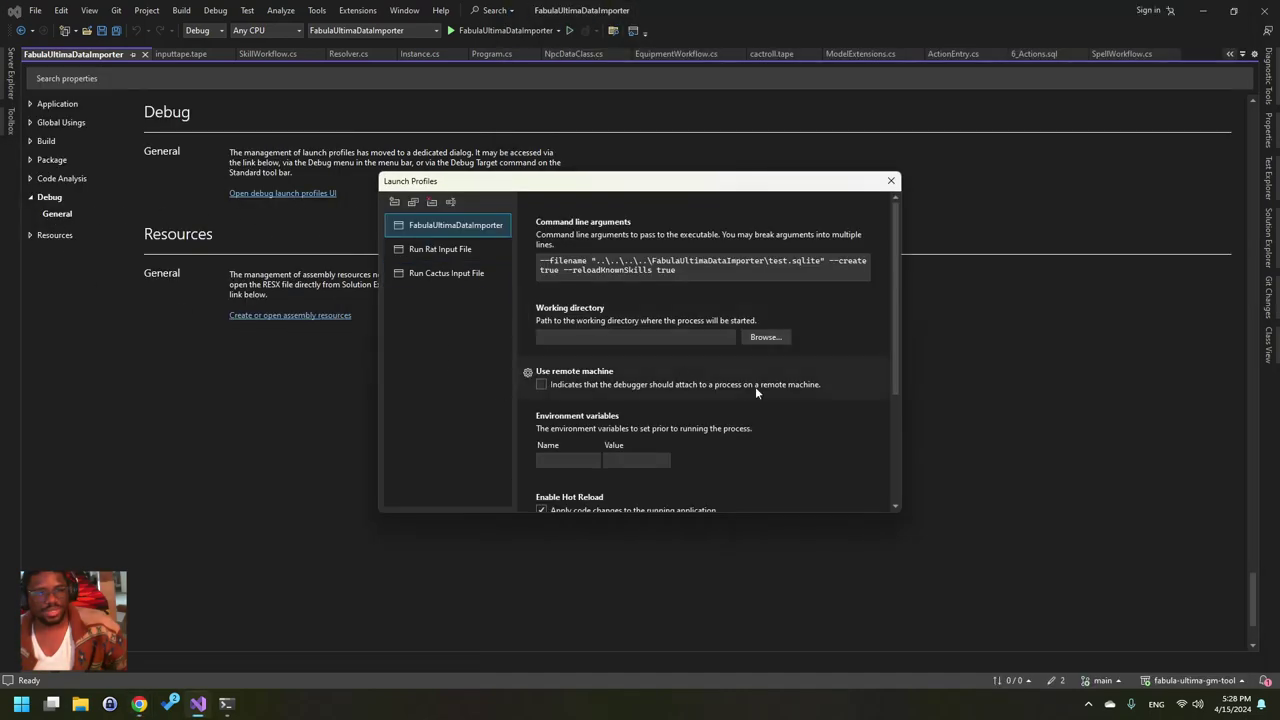
{"action": "left_click", "coordinate": [450, 254]}
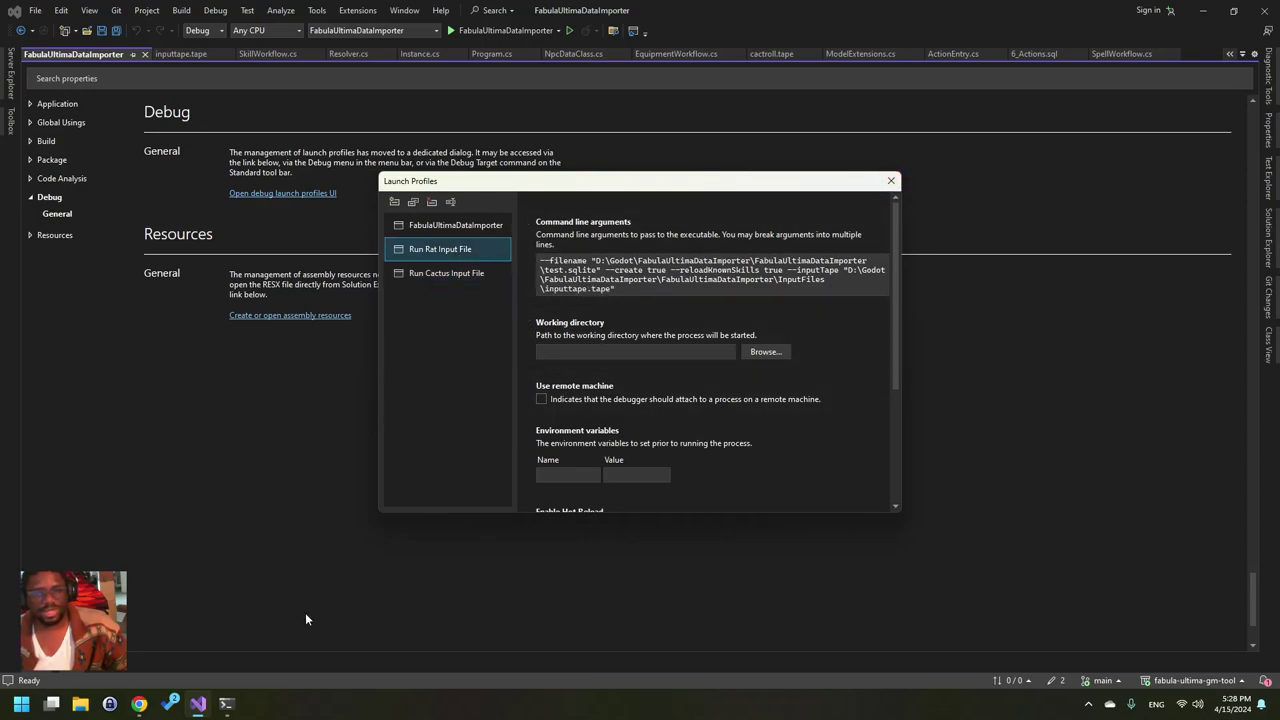
{"action": "left_click", "coordinate": [226, 704]}
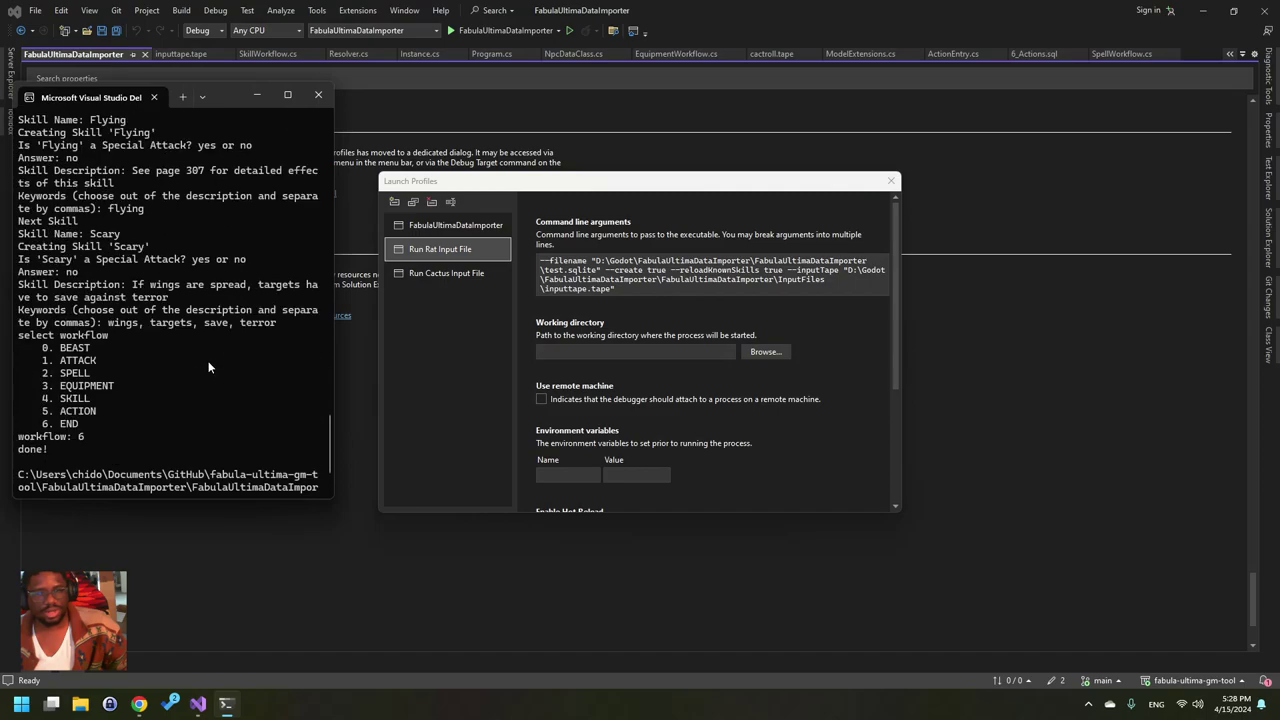
{"action": "left_click", "coordinate": [422, 393]}
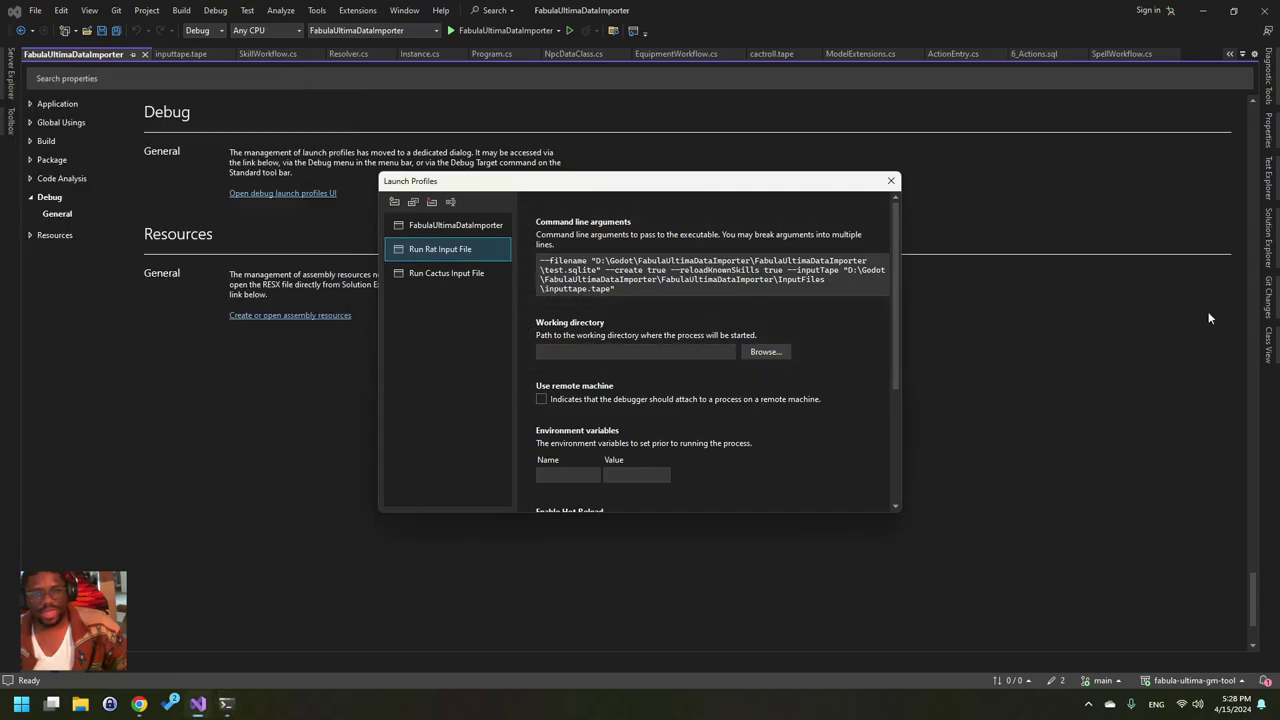
{"action": "left_click", "coordinate": [893, 181]}
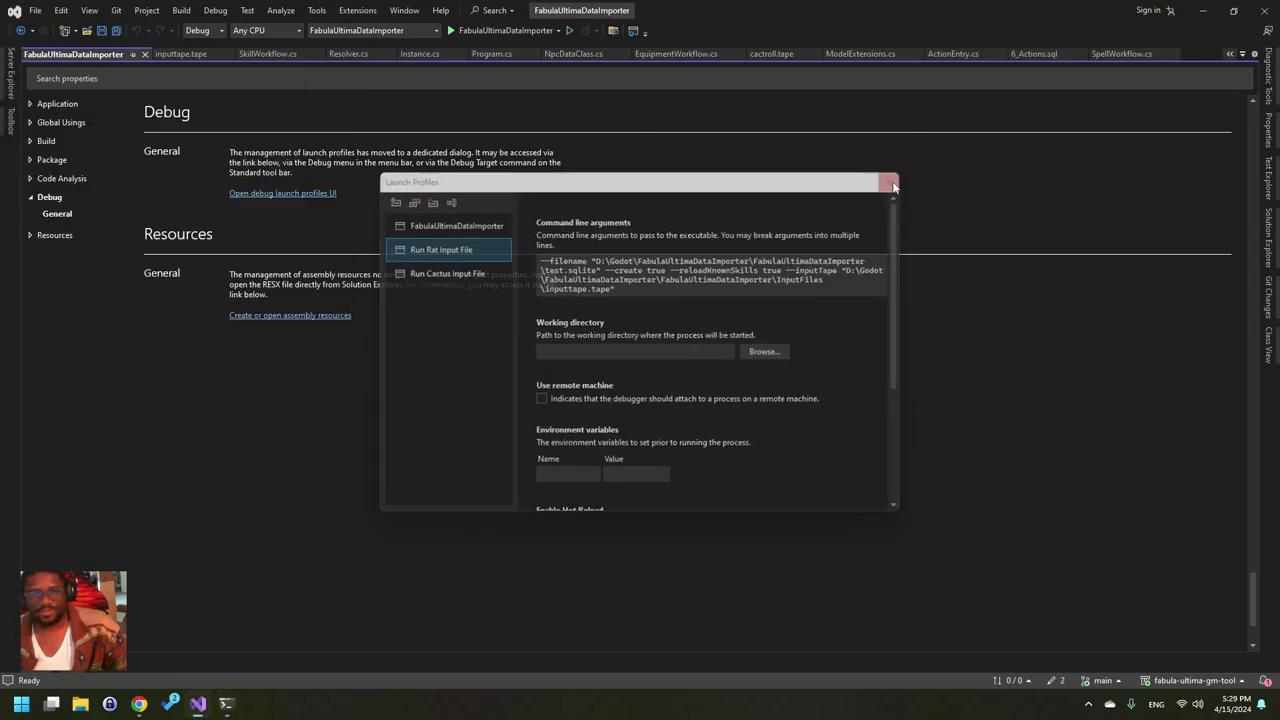
- Open InputFiles > cactroll.tape from the Solution Explorer tree
{"action": "left_click", "coordinate": [1268, 232]}
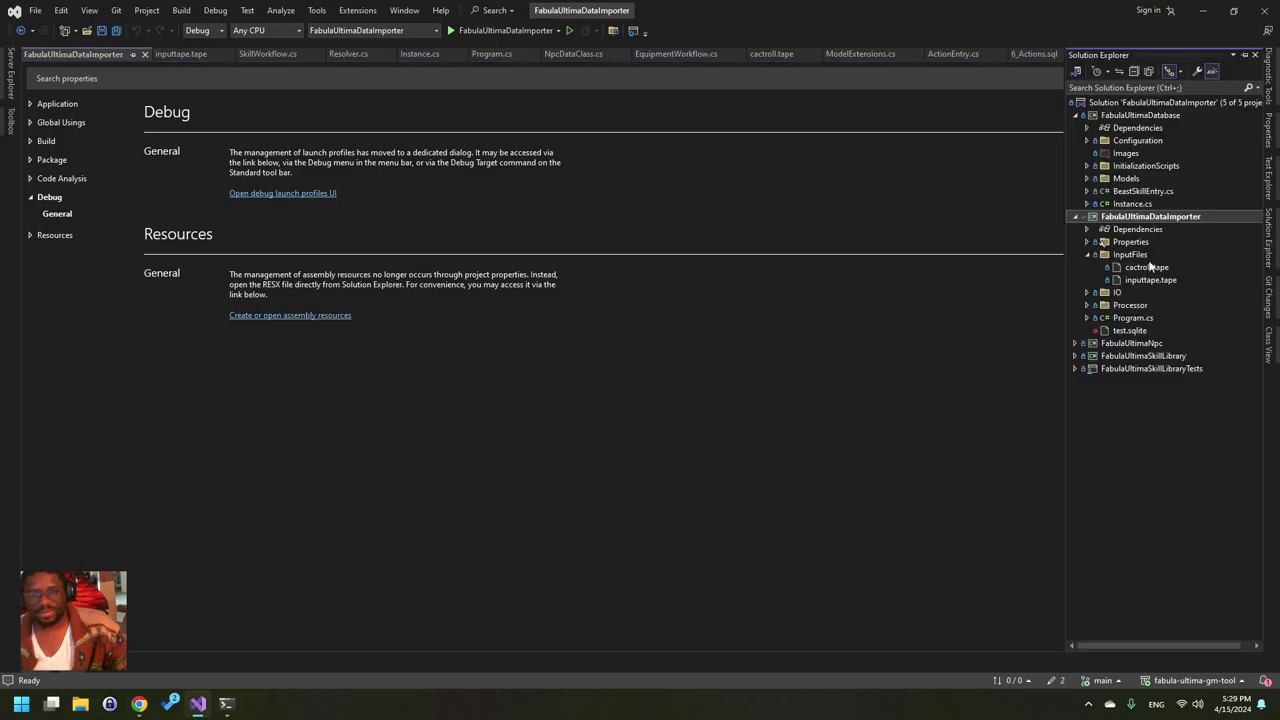
{"action": "double_click", "coordinate": [1150, 267]}
{"action": "left_click", "coordinate": [376, 313]}
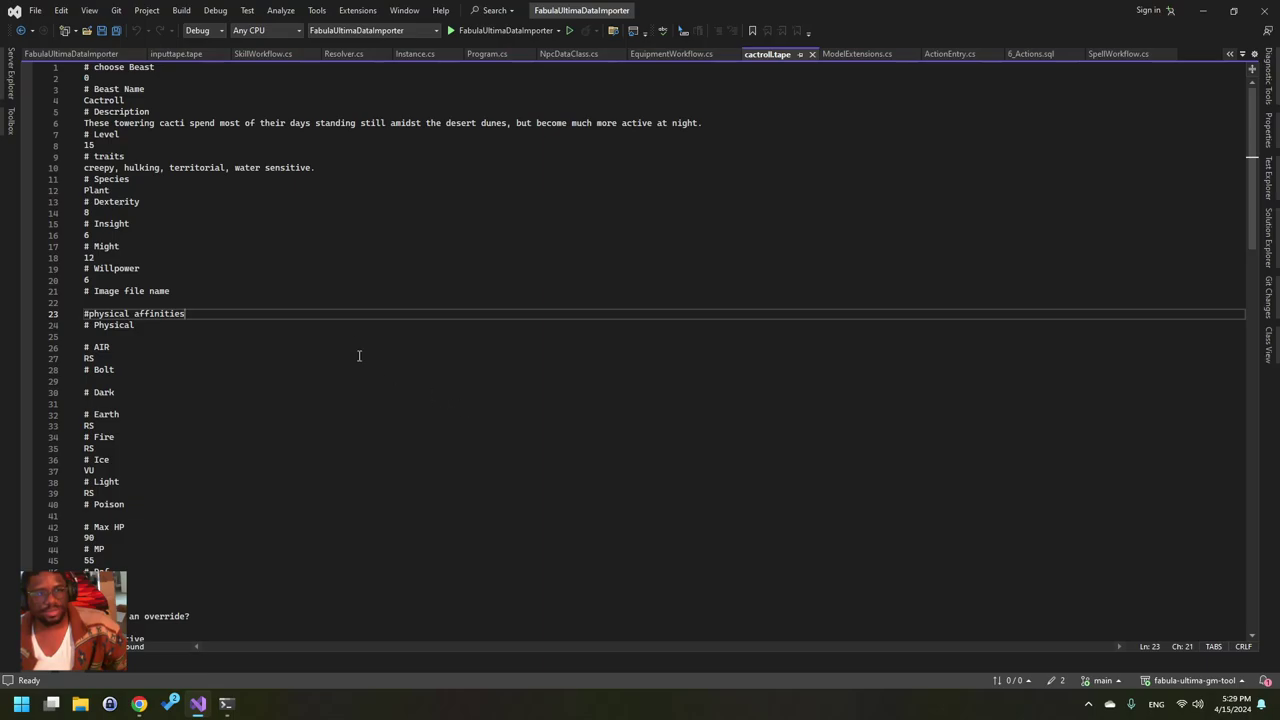
{"action": "scroll", "coordinate": [332, 408], "scroll_direction": "down", "scroll_amount": 13}
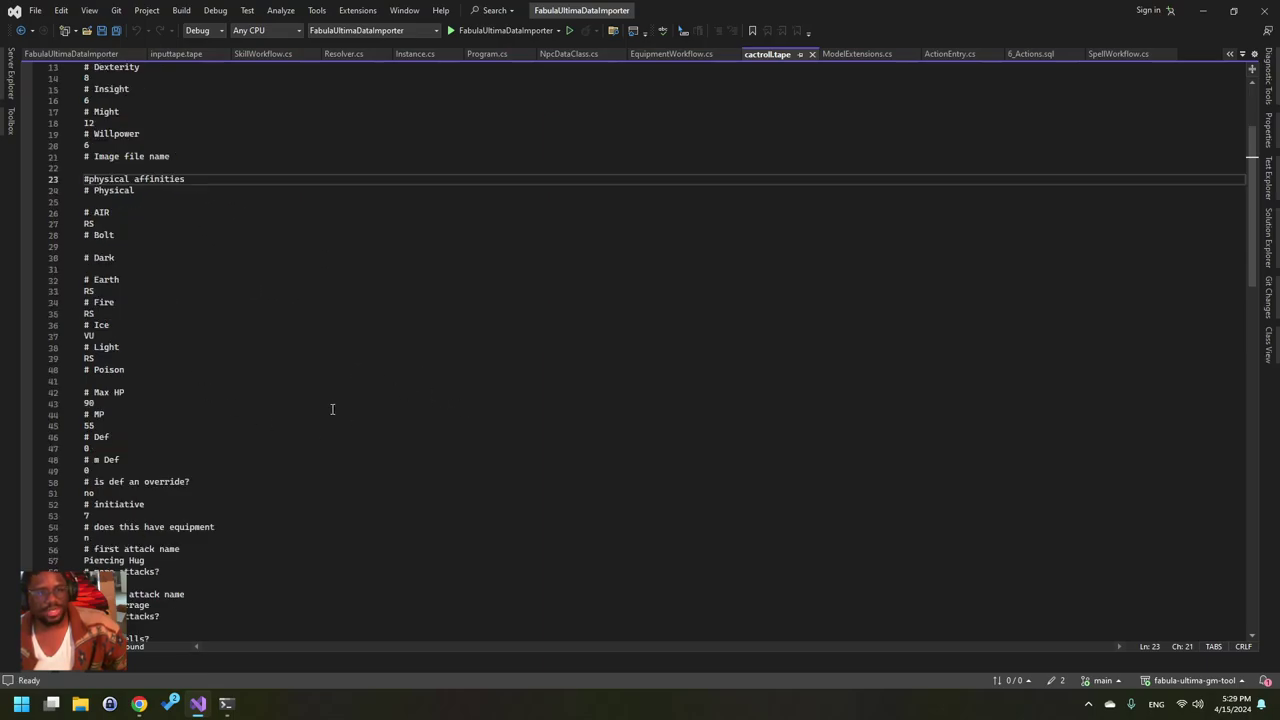
{"action": "scroll", "coordinate": [331, 412], "scroll_direction": "down", "scroll_amount": 14}
{"action": "scroll", "coordinate": [332, 425], "scroll_direction": "up", "scroll_amount": 20}
{"action": "scroll", "coordinate": [334, 437], "scroll_direction": "up", "scroll_amount": 5}
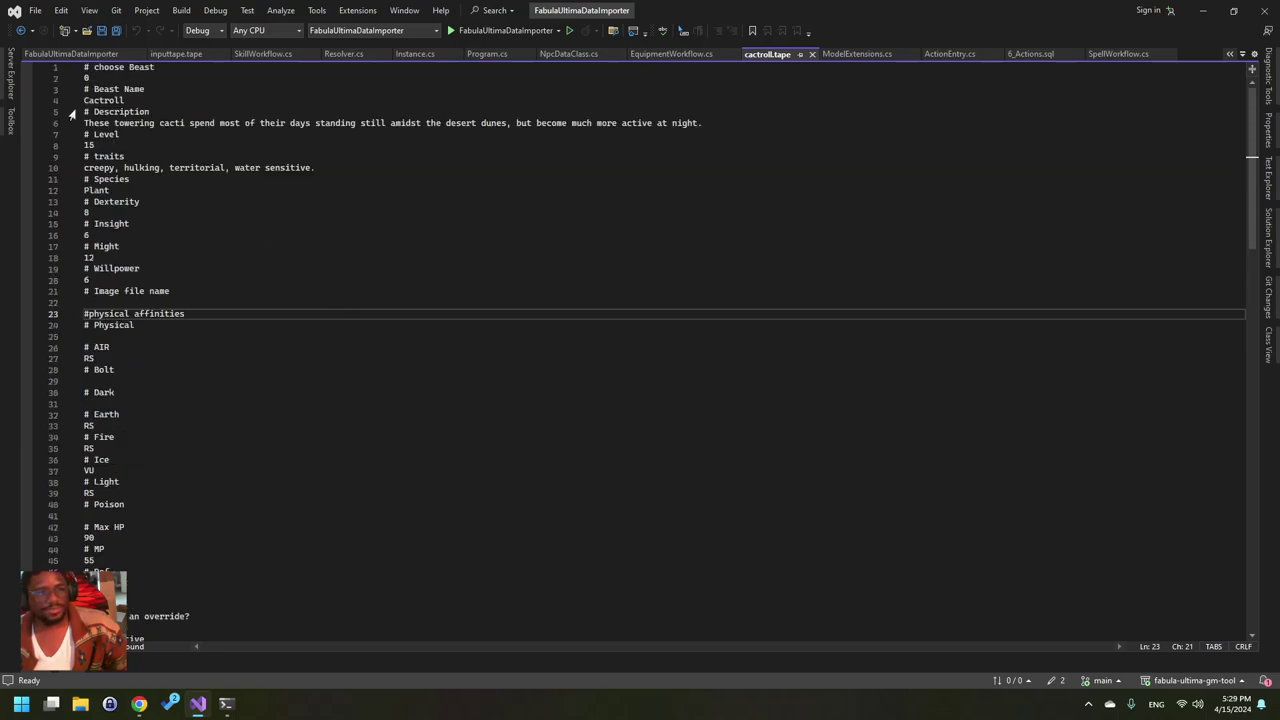
- Browse the Cactroll's description and attribute lines such as Dexterity and Insight
{"action": "left_click", "coordinate": [278, 125]}
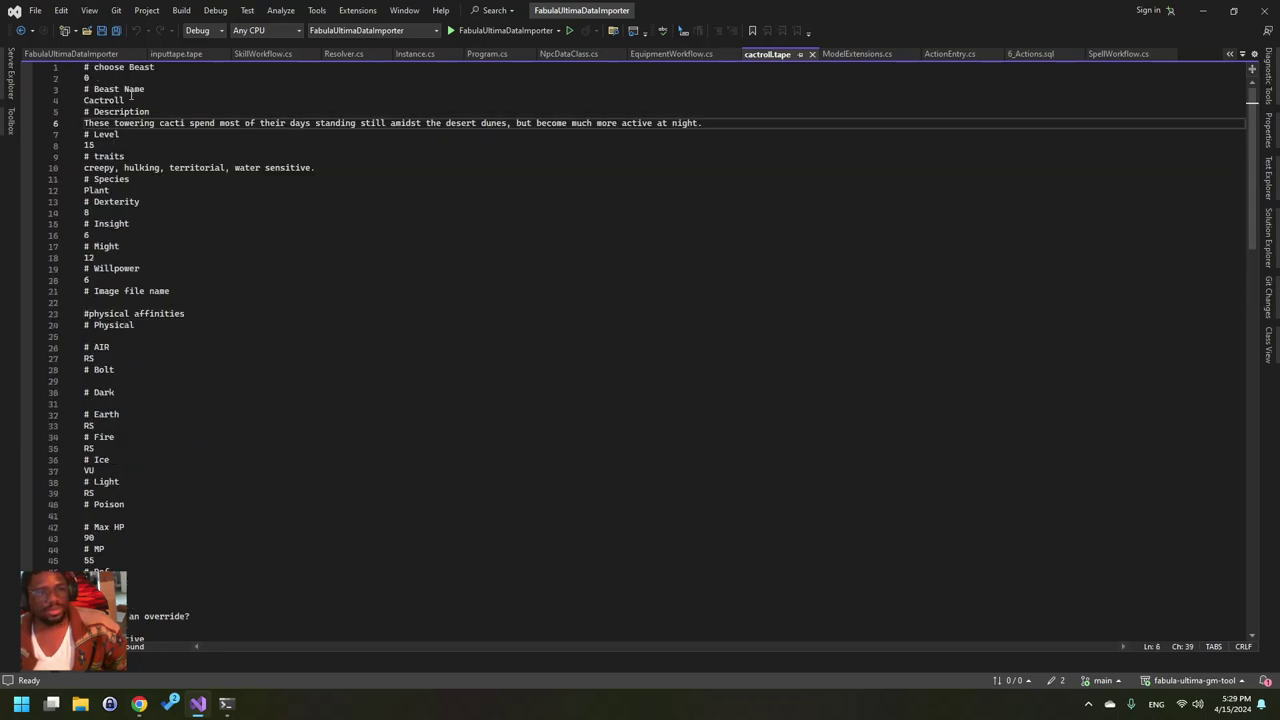
{"action": "scroll", "coordinate": [723, 320], "scroll_direction": "down", "scroll_amount": 2}
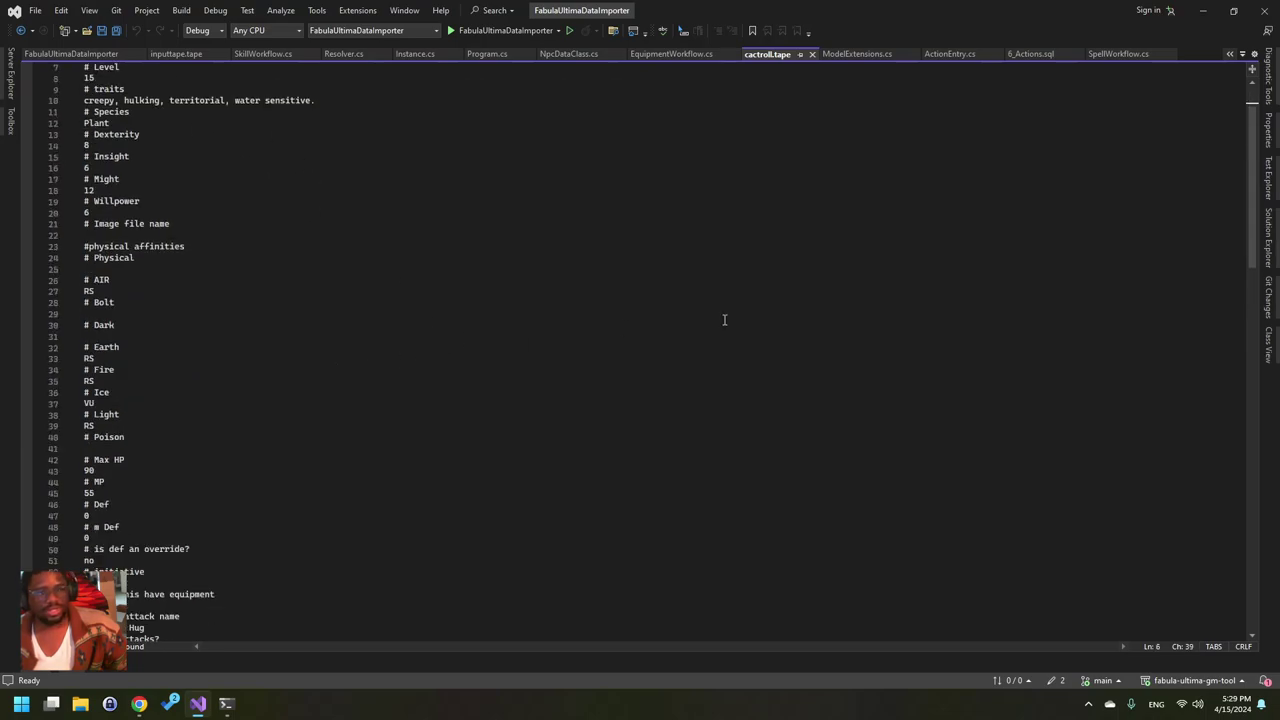
{"action": "left_click", "coordinate": [1274, 232]}
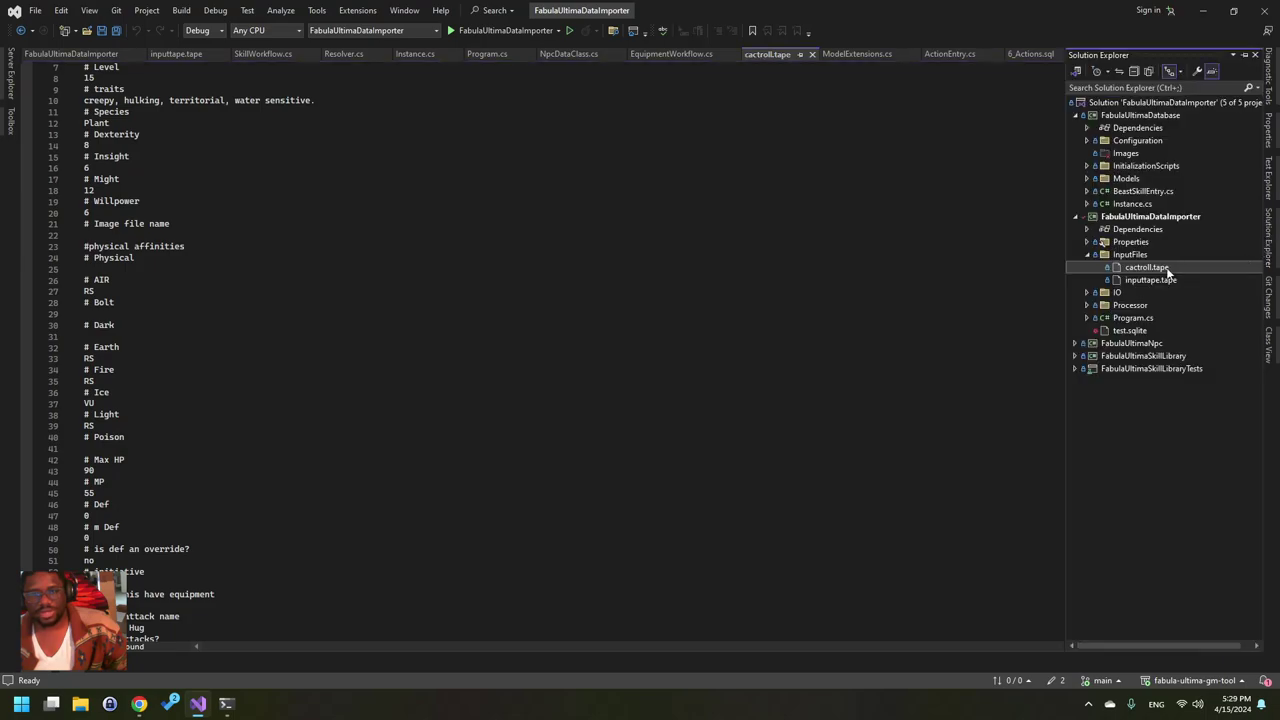
{"action": "left_click", "coordinate": [477, 240]}
{"action": "scroll", "coordinate": [363, 258], "scroll_direction": "up", "scroll_amount": 2}
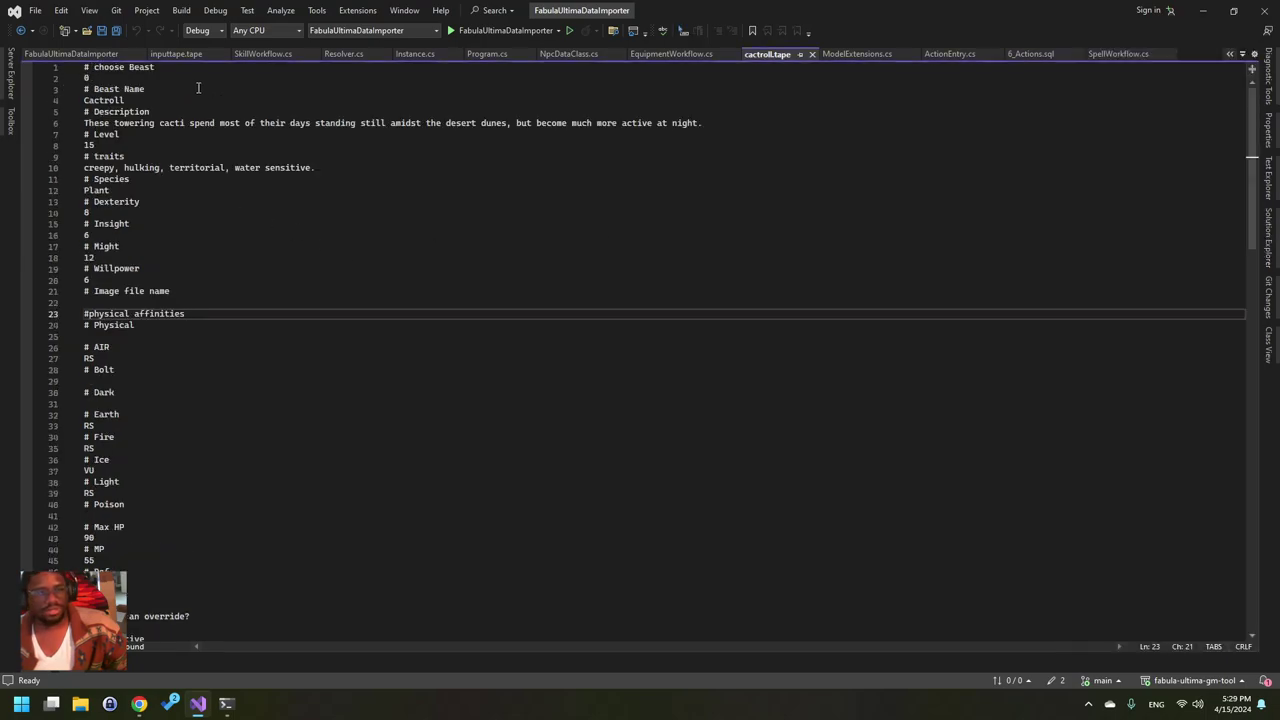
{"action": "left_click", "coordinate": [190, 236]}
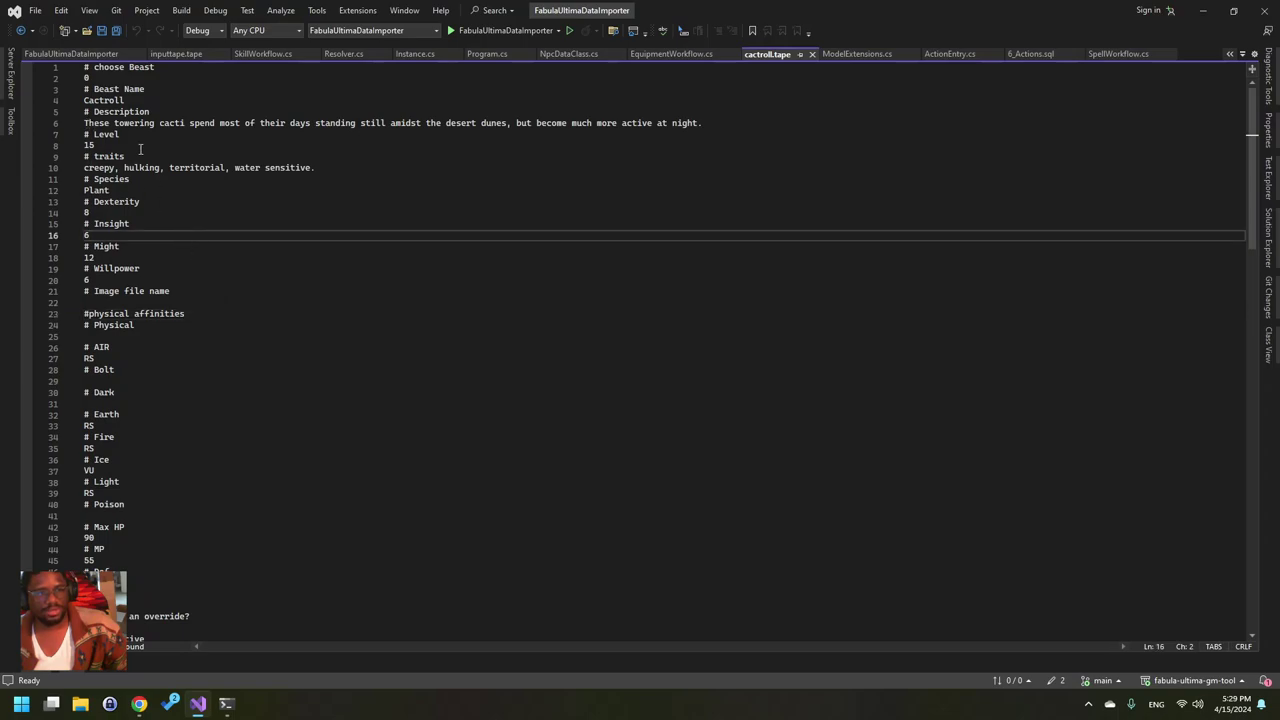
{"action": "left_click", "coordinate": [94, 67]}
{"action": "key", "text": "Down"}
{"action": "key", "text": "Down"}
{"action": "left_click", "coordinate": [240, 214]}
{"action": "scroll", "coordinate": [373, 372], "scroll_direction": "down", "scroll_amount": 5}
{"action": "scroll", "coordinate": [373, 372], "scroll_direction": "down", "scroll_amount": 20}
{"action": "scroll", "coordinate": [289, 391], "scroll_direction": "up", "scroll_amount": 7}
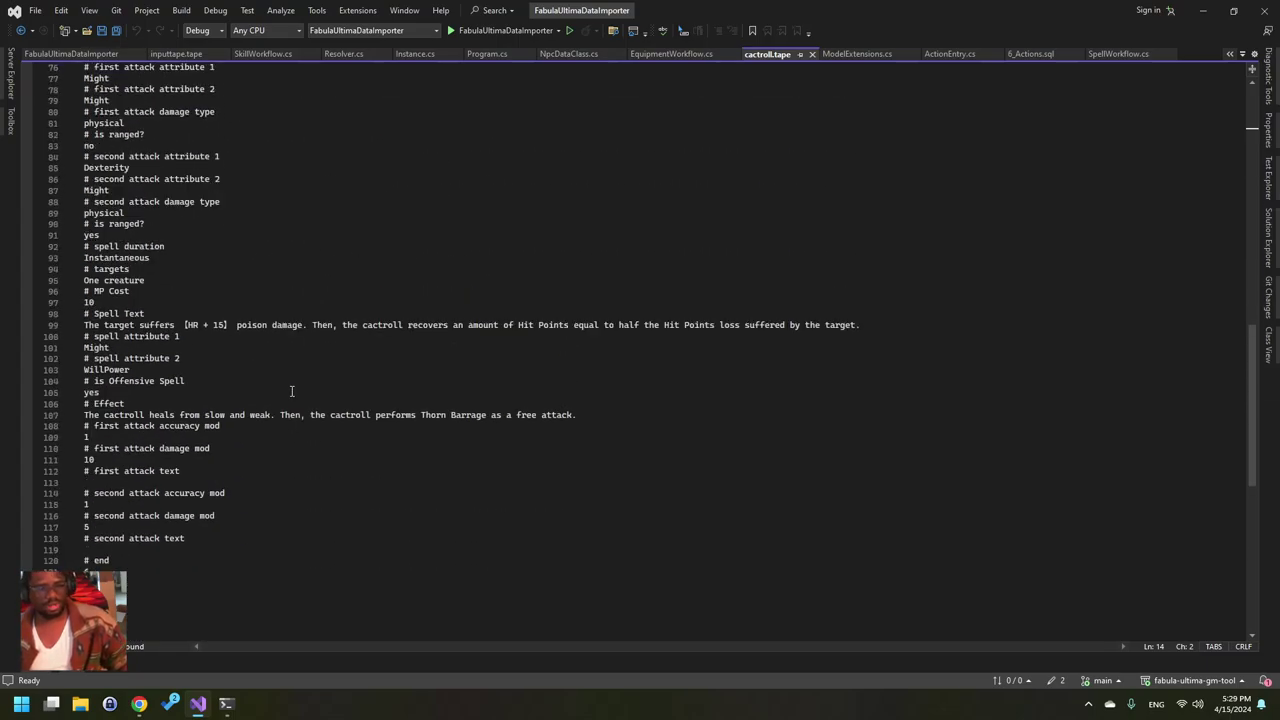
{"action": "scroll", "coordinate": [292, 391], "scroll_direction": "up", "scroll_amount": 14}
{"action": "scroll", "coordinate": [292, 391], "scroll_direction": "up", "scroll_amount": 11}
- Check the finished import console, then scroll cactroll.tape through the Thorn Barrage attack onward
{"action": "key", "text": "ctrl+F5"}
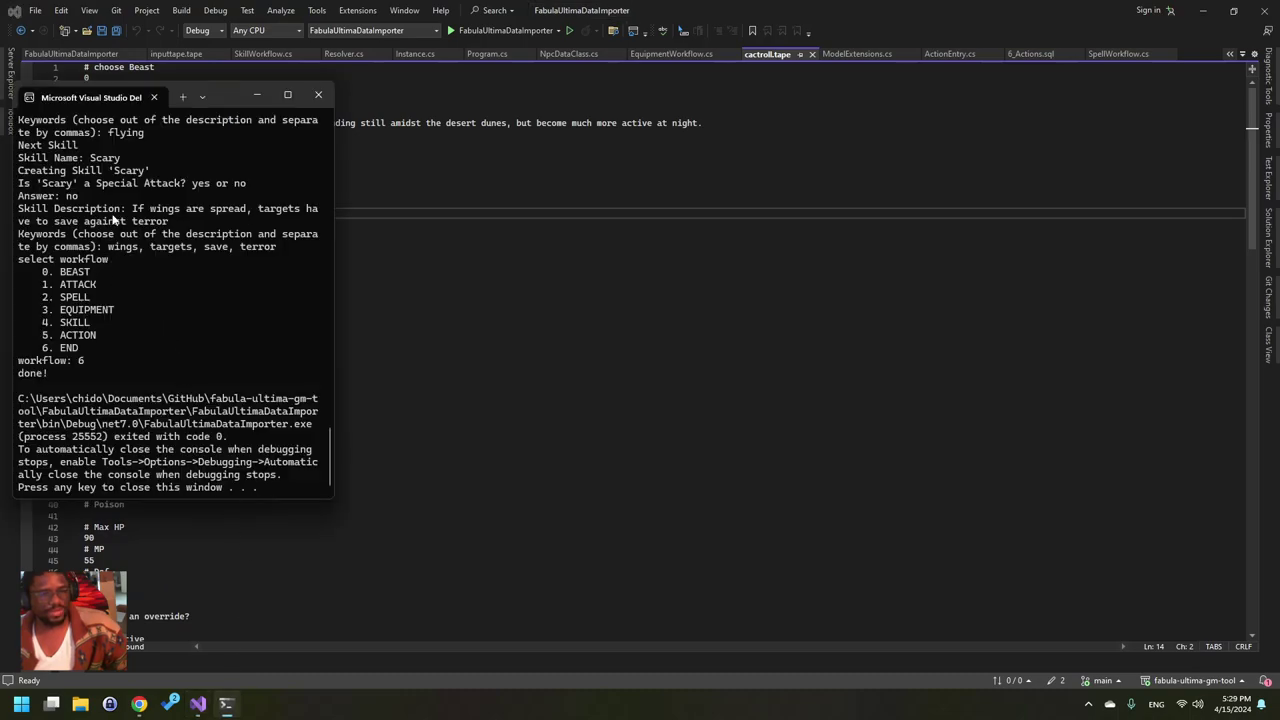
{"action": "scroll", "coordinate": [186, 364], "scroll_direction": "up", "scroll_amount": 5}
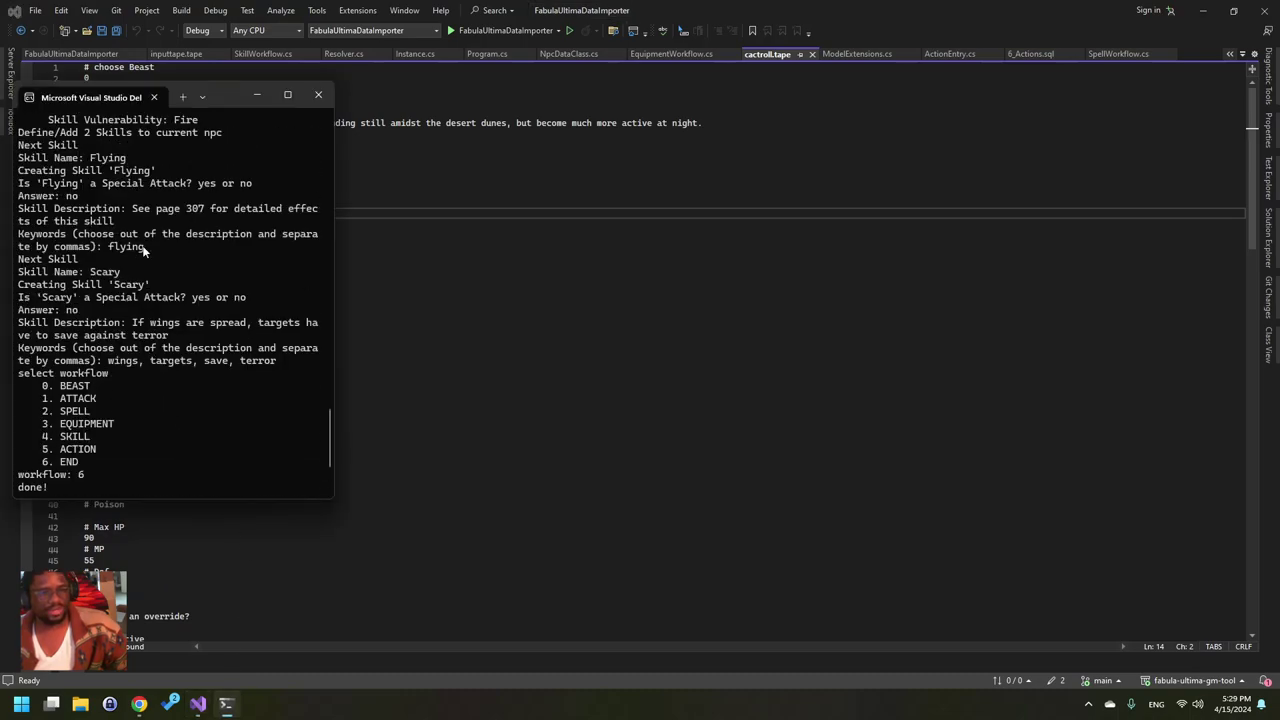
{"action": "left_click", "coordinate": [441, 270]}
{"action": "scroll", "coordinate": [235, 365], "scroll_direction": "down", "scroll_amount": 5}
{"action": "scroll", "coordinate": [233, 364], "scroll_direction": "down", "scroll_amount": 6}
{"action": "scroll", "coordinate": [233, 366], "scroll_direction": "up", "scroll_amount": 6}
{"action": "scroll", "coordinate": [233, 368], "scroll_direction": "down", "scroll_amount": 5}
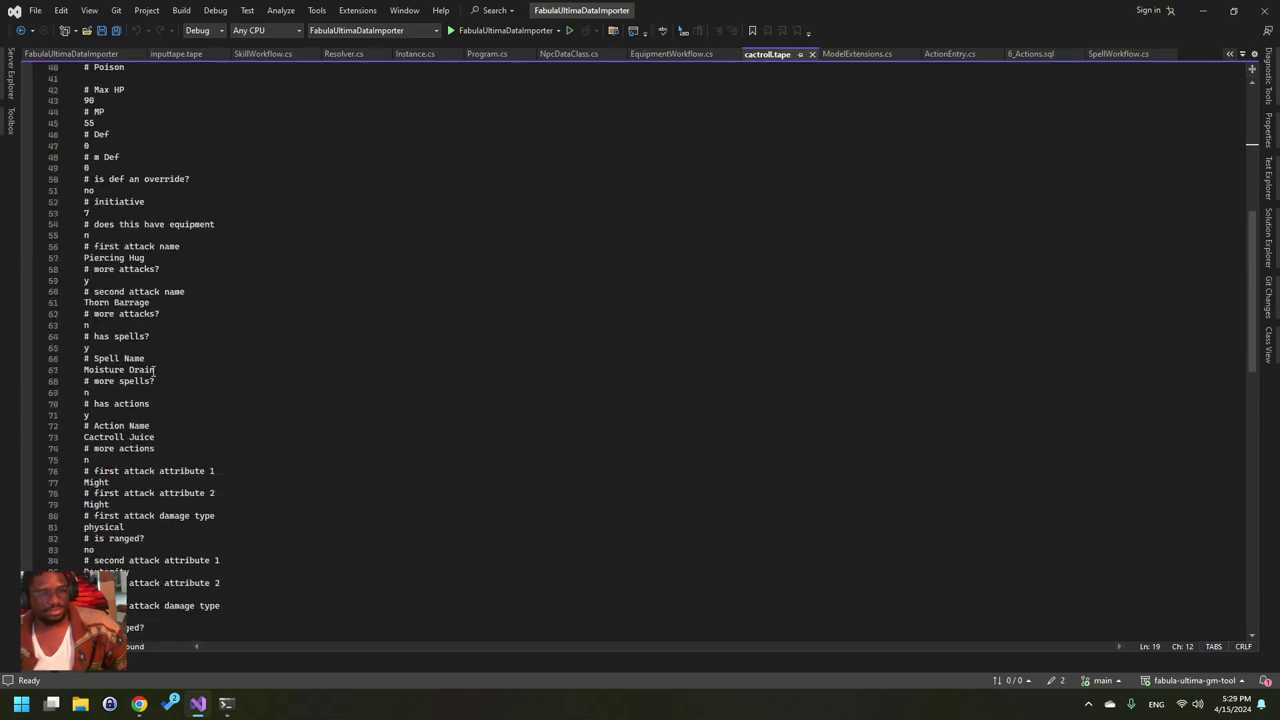
{"action": "scroll", "coordinate": [153, 370], "scroll_direction": "up", "scroll_amount": 3}
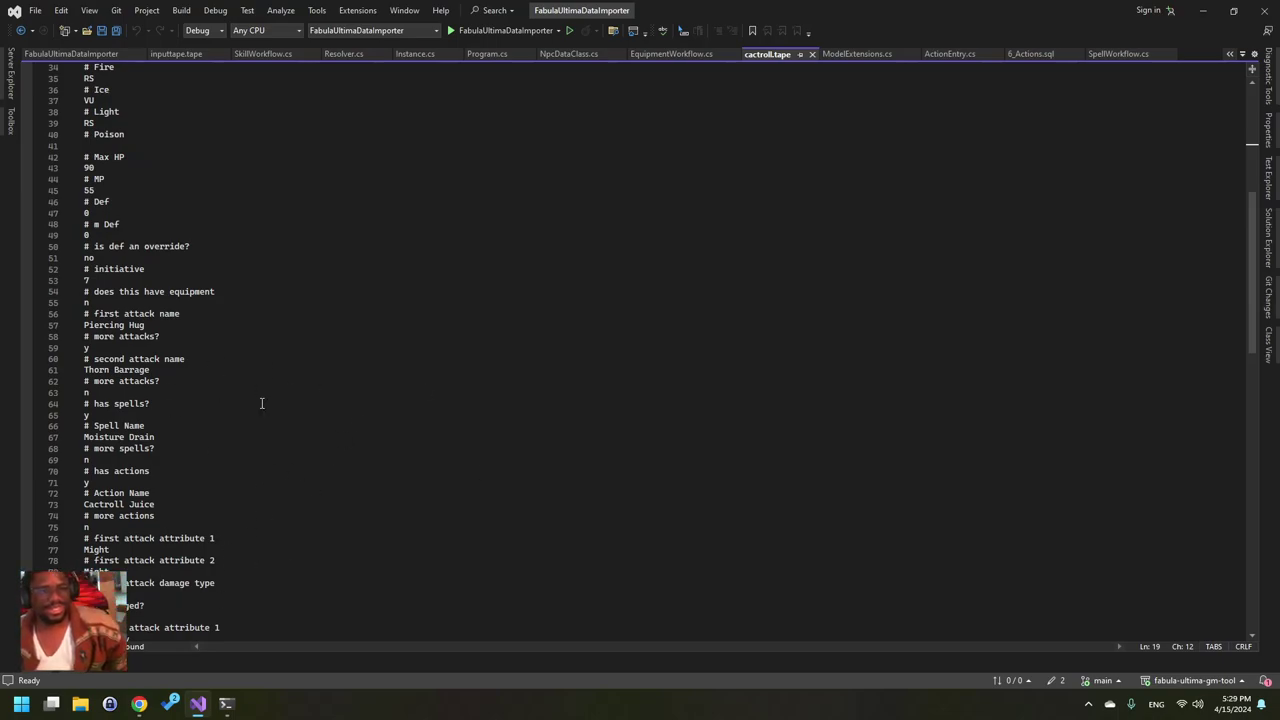
{"action": "left_click", "coordinate": [301, 370]}
{"action": "scroll", "coordinate": [309, 378], "scroll_direction": "down", "scroll_amount": 11}
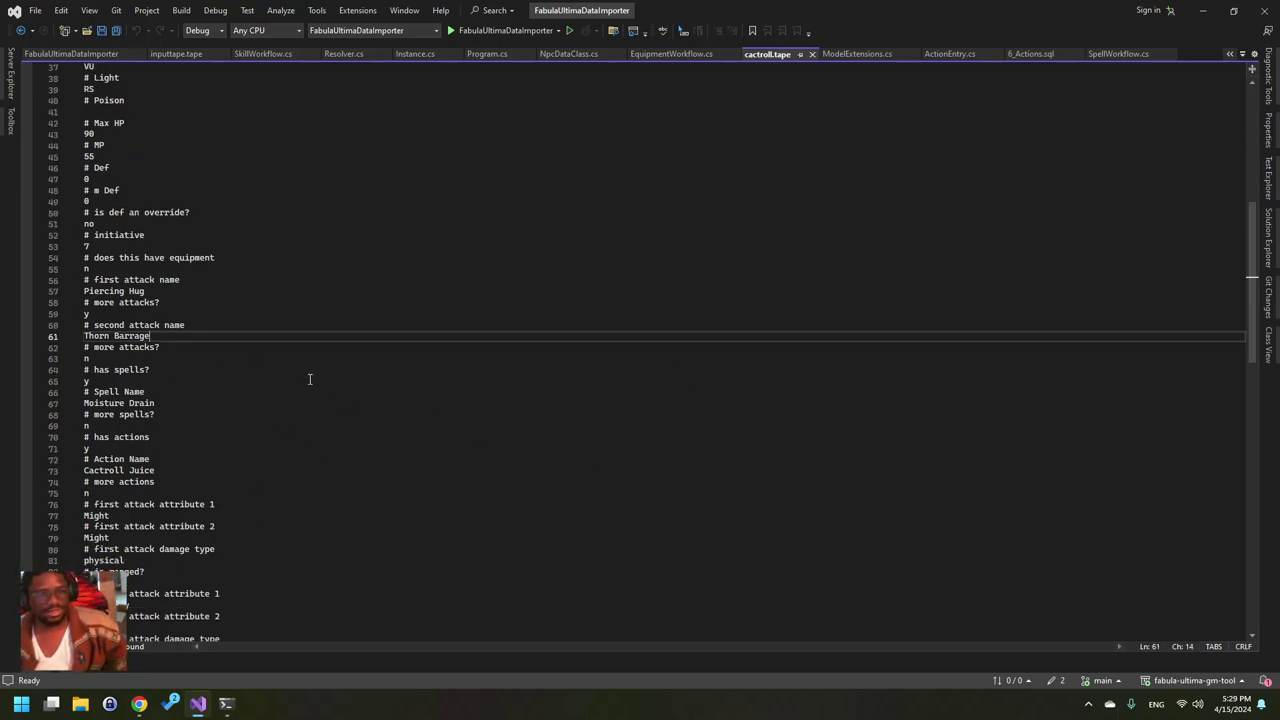
{"action": "scroll", "coordinate": [309, 381], "scroll_direction": "down", "scroll_amount": 3}
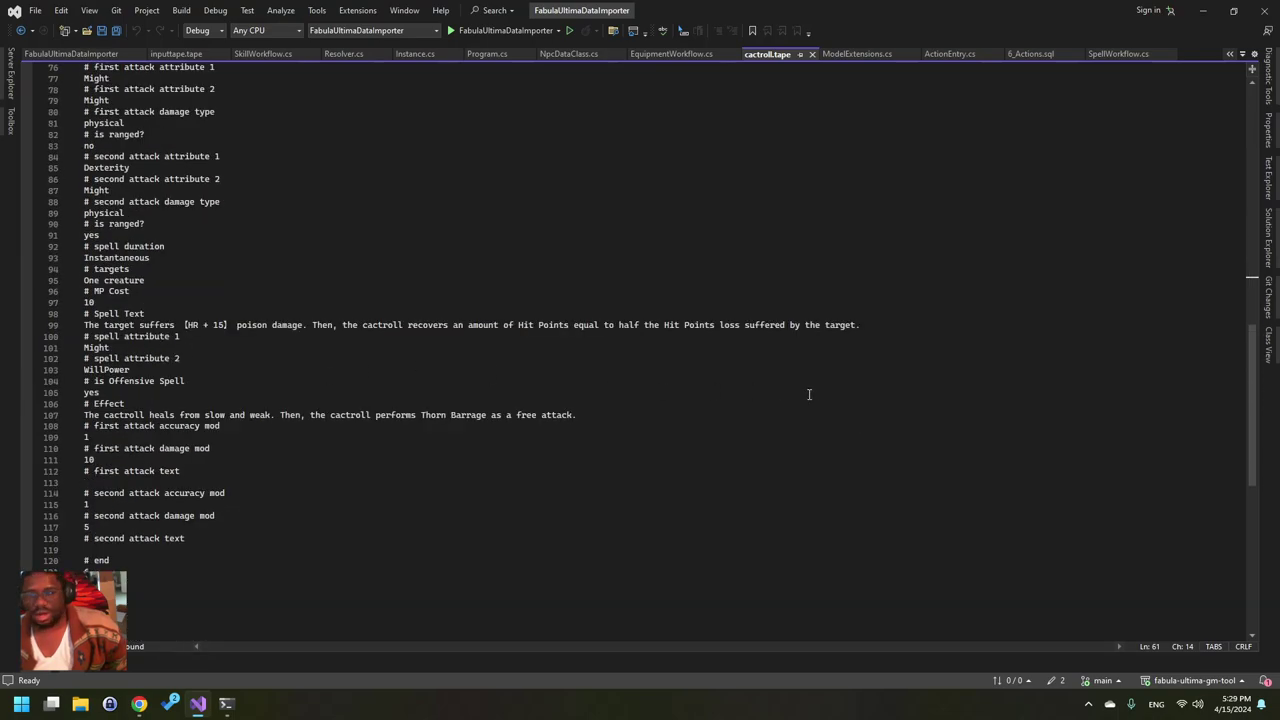